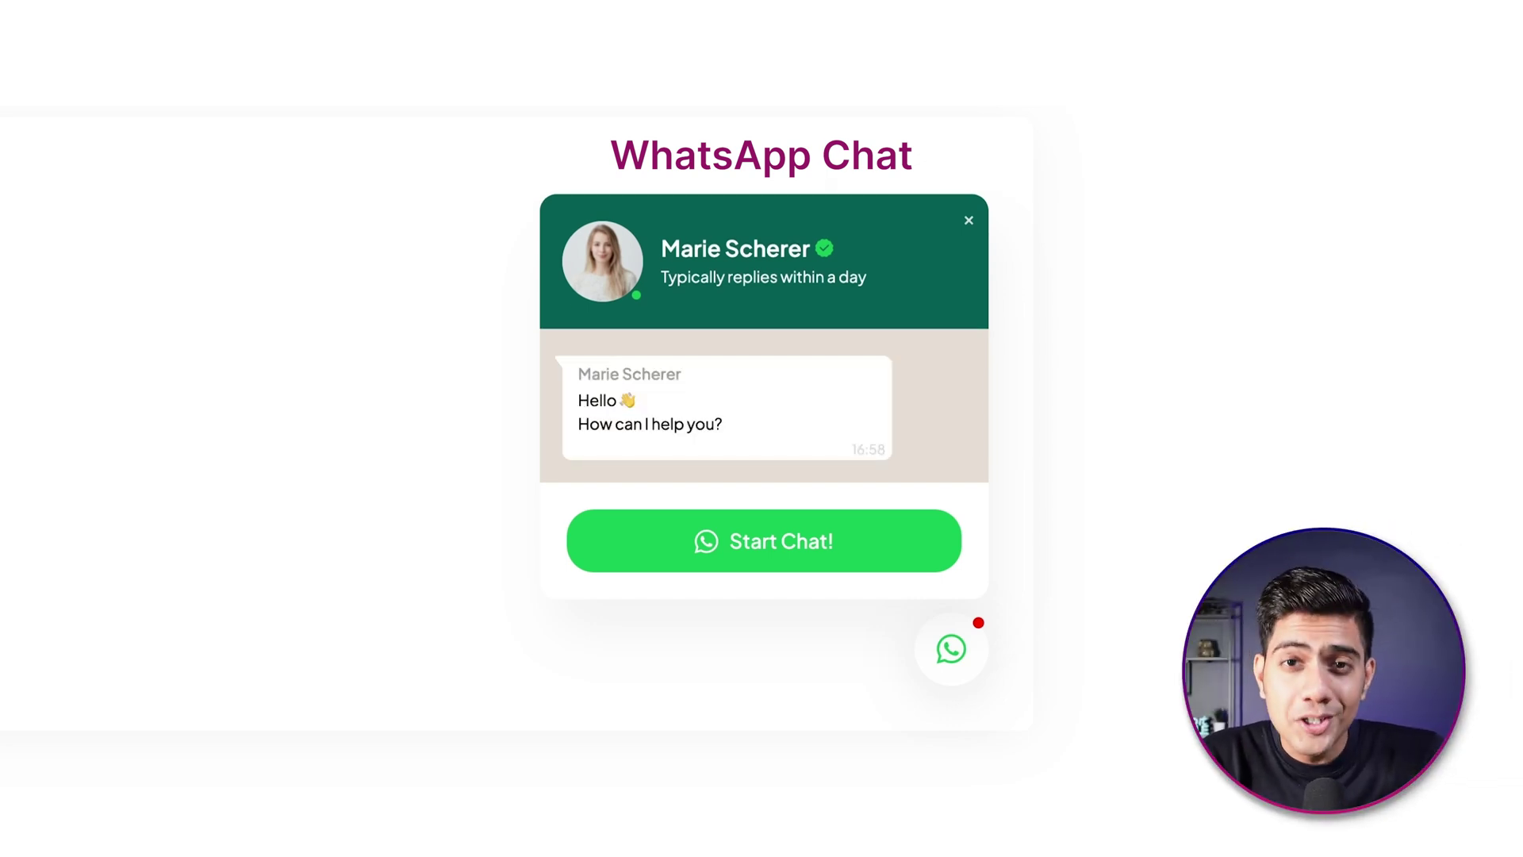
- Test the floating WhatsApp chat popup and continue into the WhatsApp chat
left_click(951, 650)
left_click(956, 663)
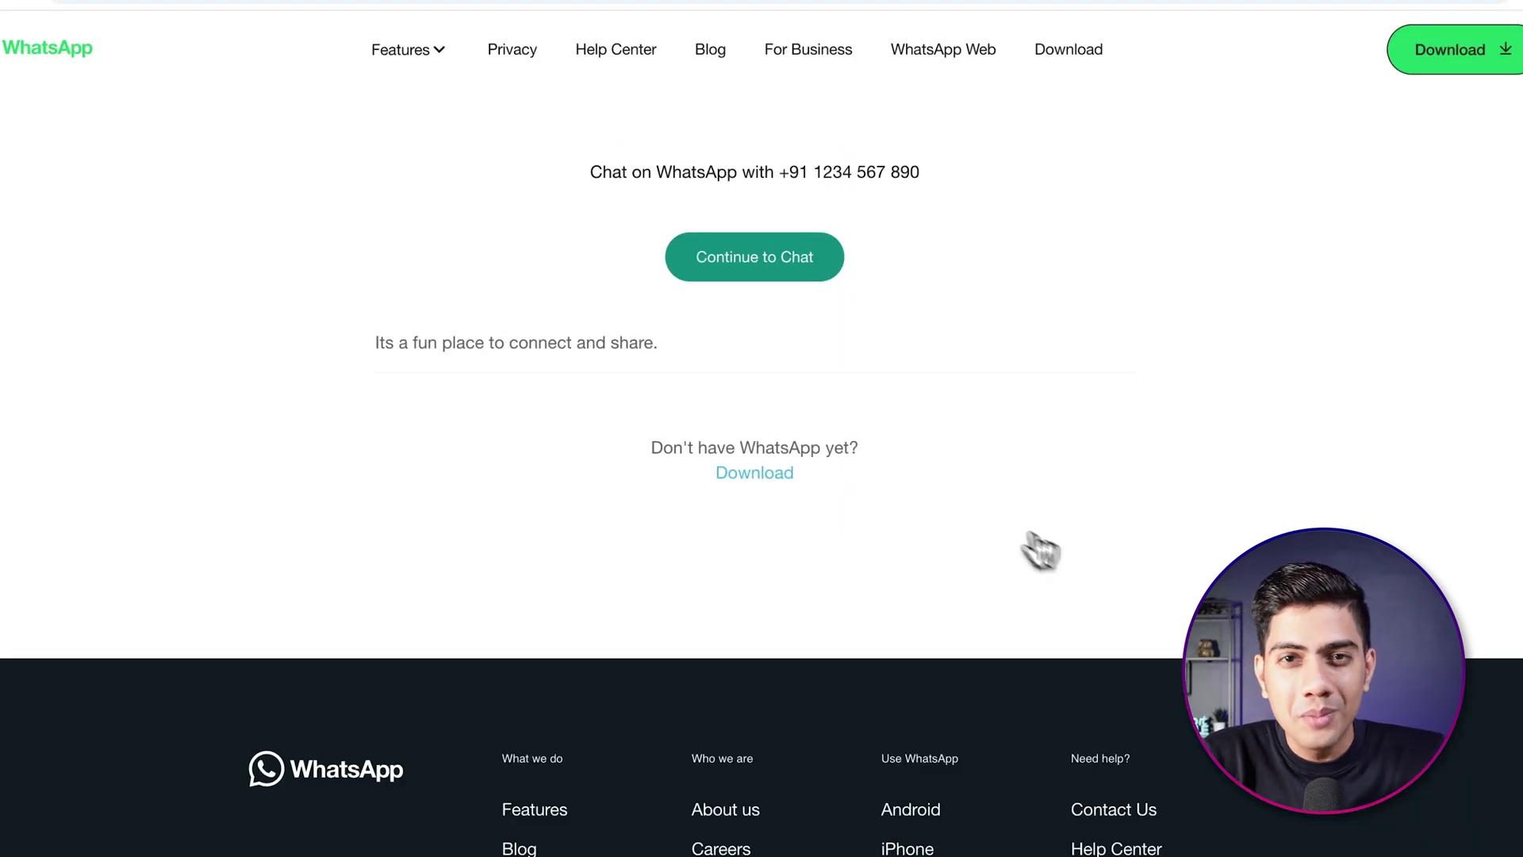
left_click(760, 274)
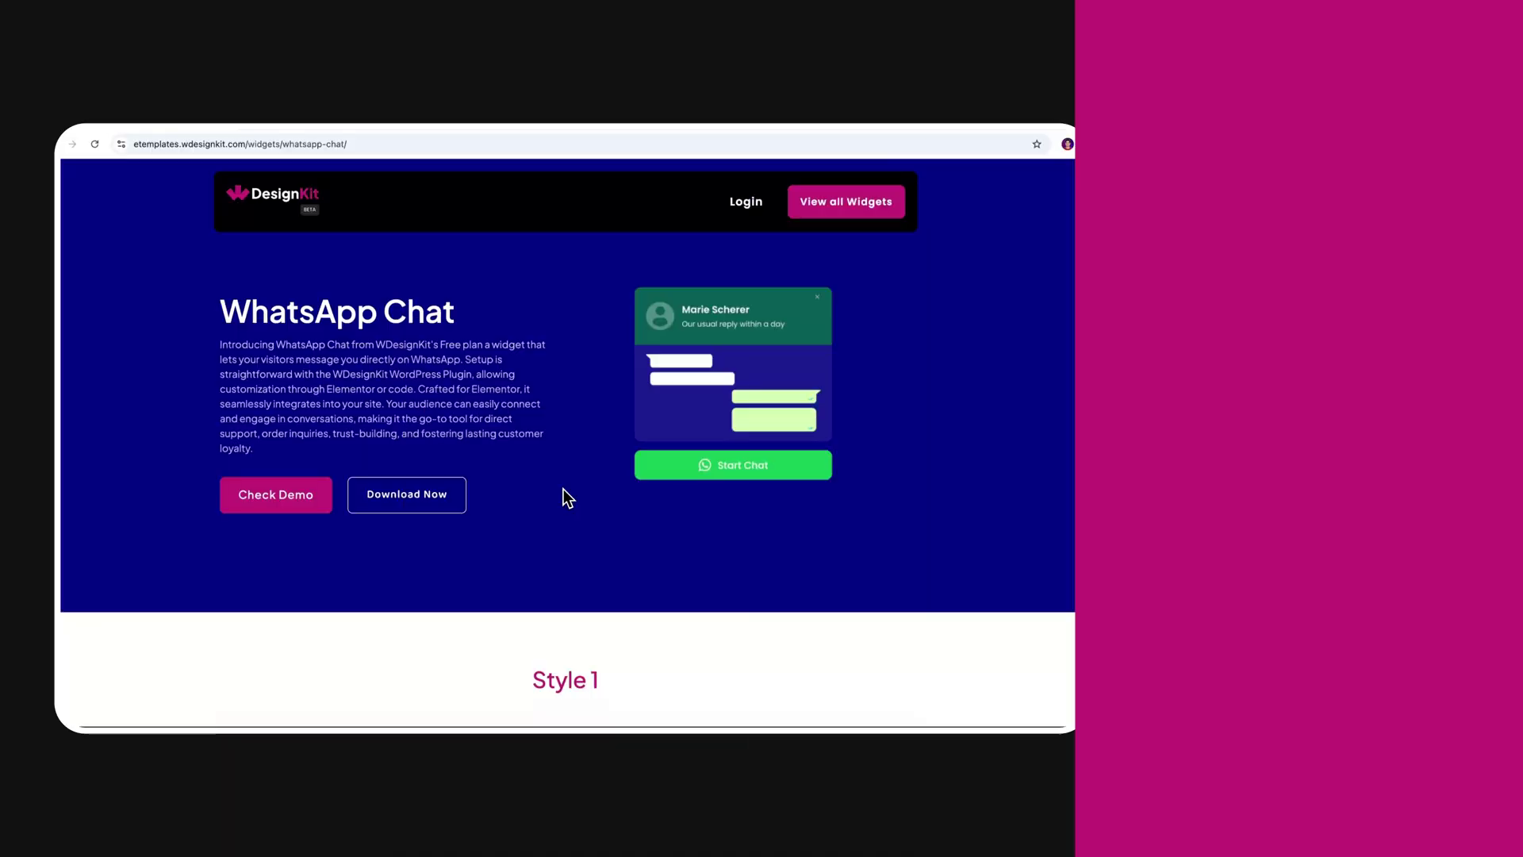
- Open the widget's live demo and scroll through Styles 1 to 4
left_click(284, 508)
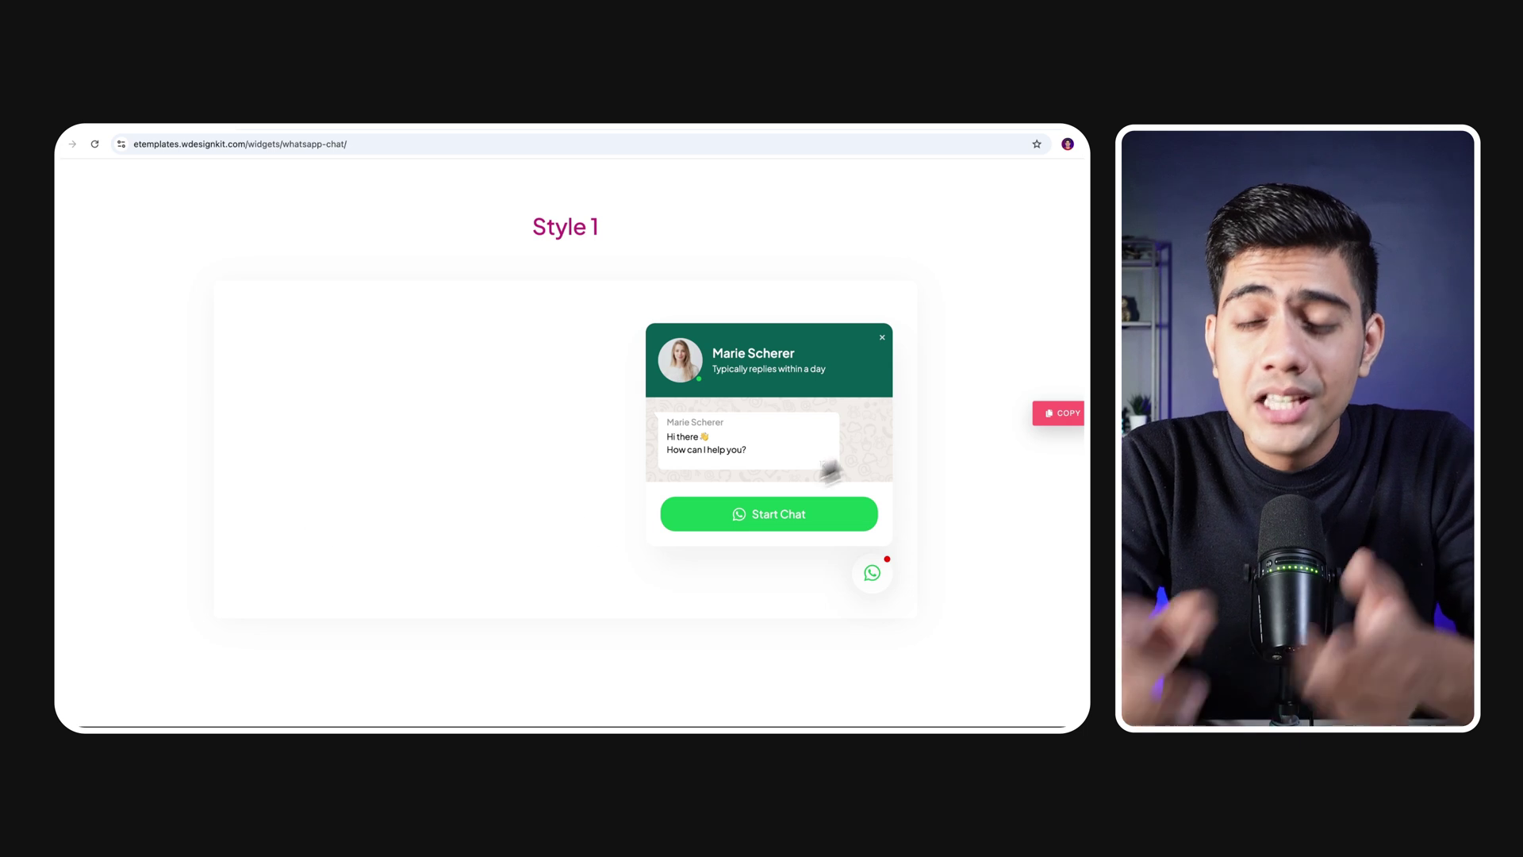
scroll(289, 520, "down", 1)
scroll(572, 444, "down", 5)
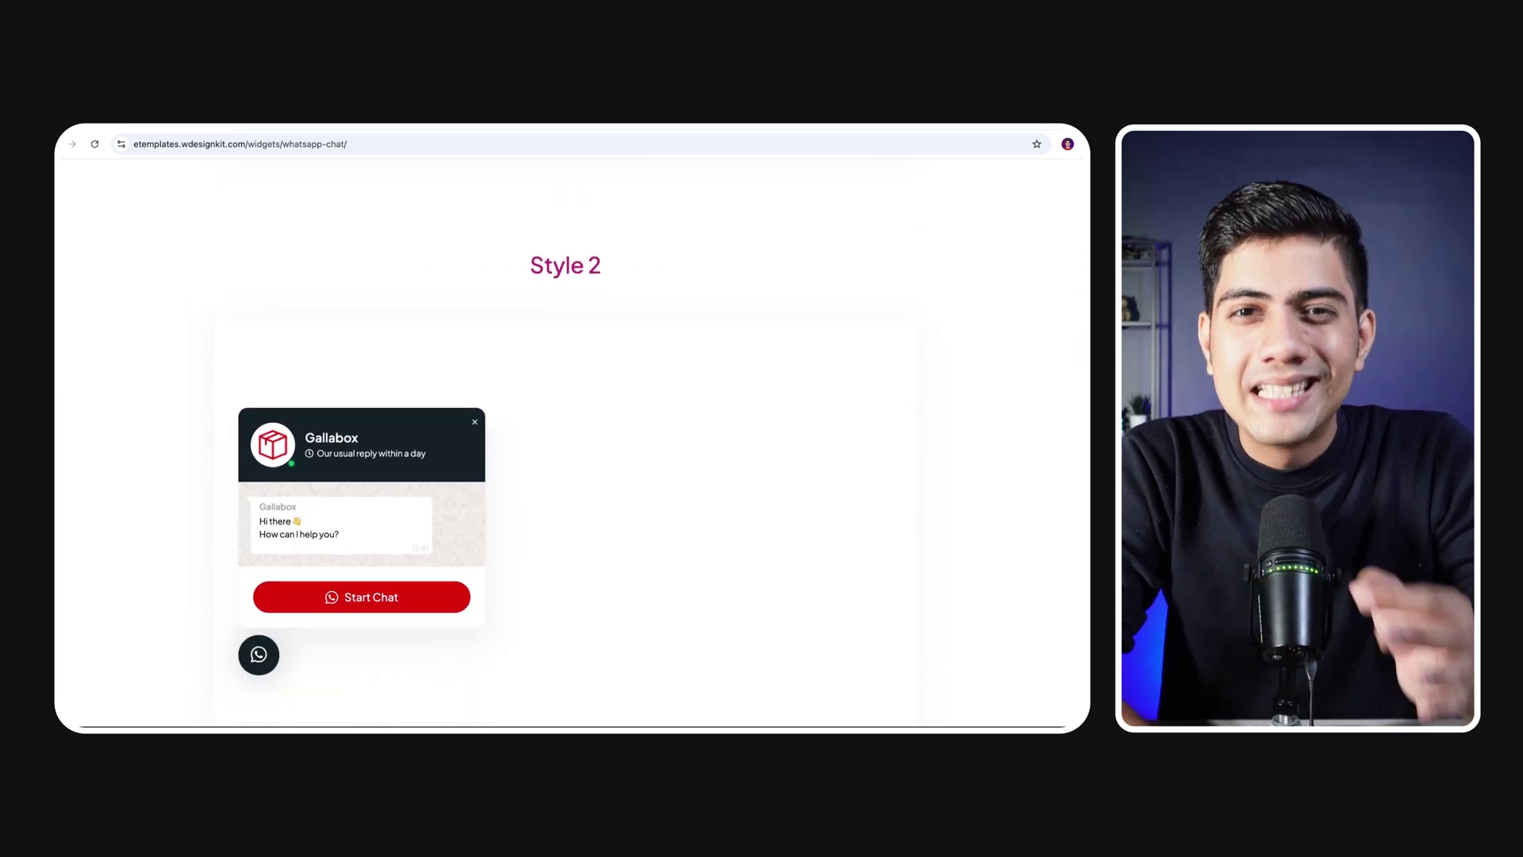
scroll(571, 444, "down", 6)
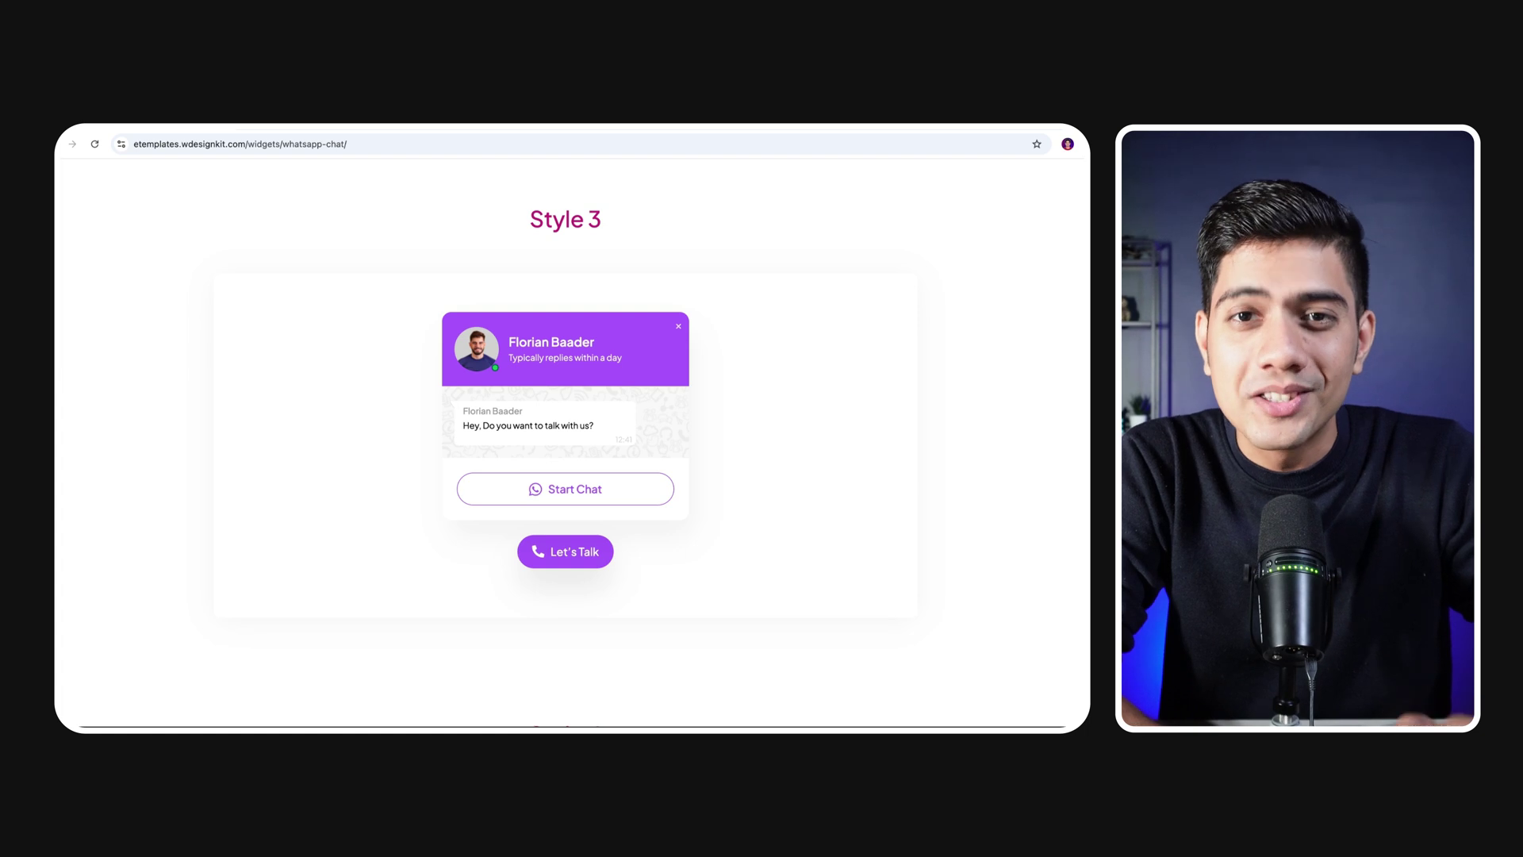
scroll(571, 444, "down", 3)
scroll(571, 444, "down", 2)
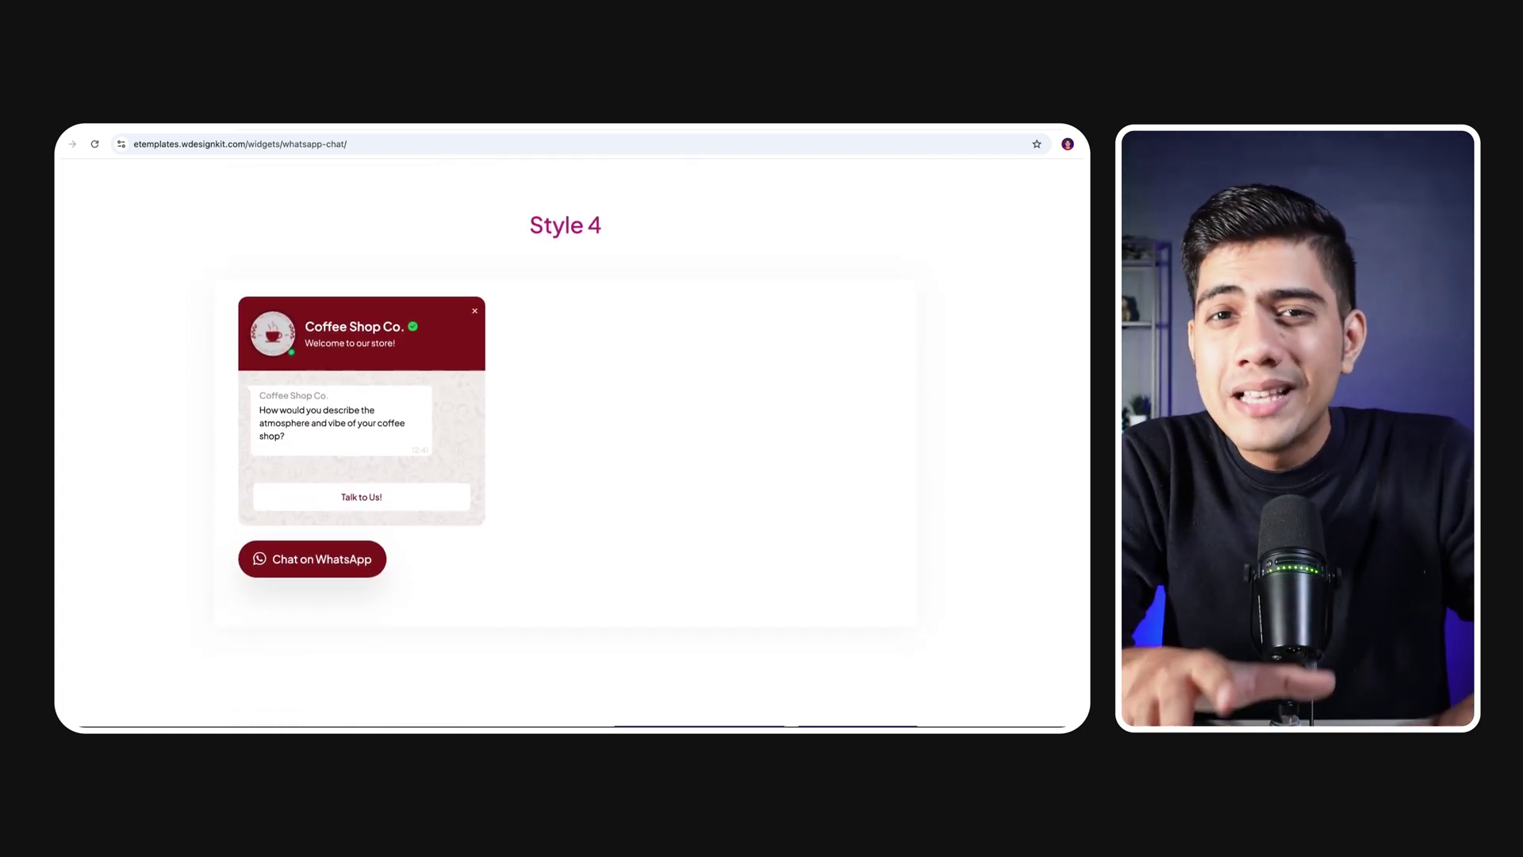
scroll(571, 444, "down", 5)
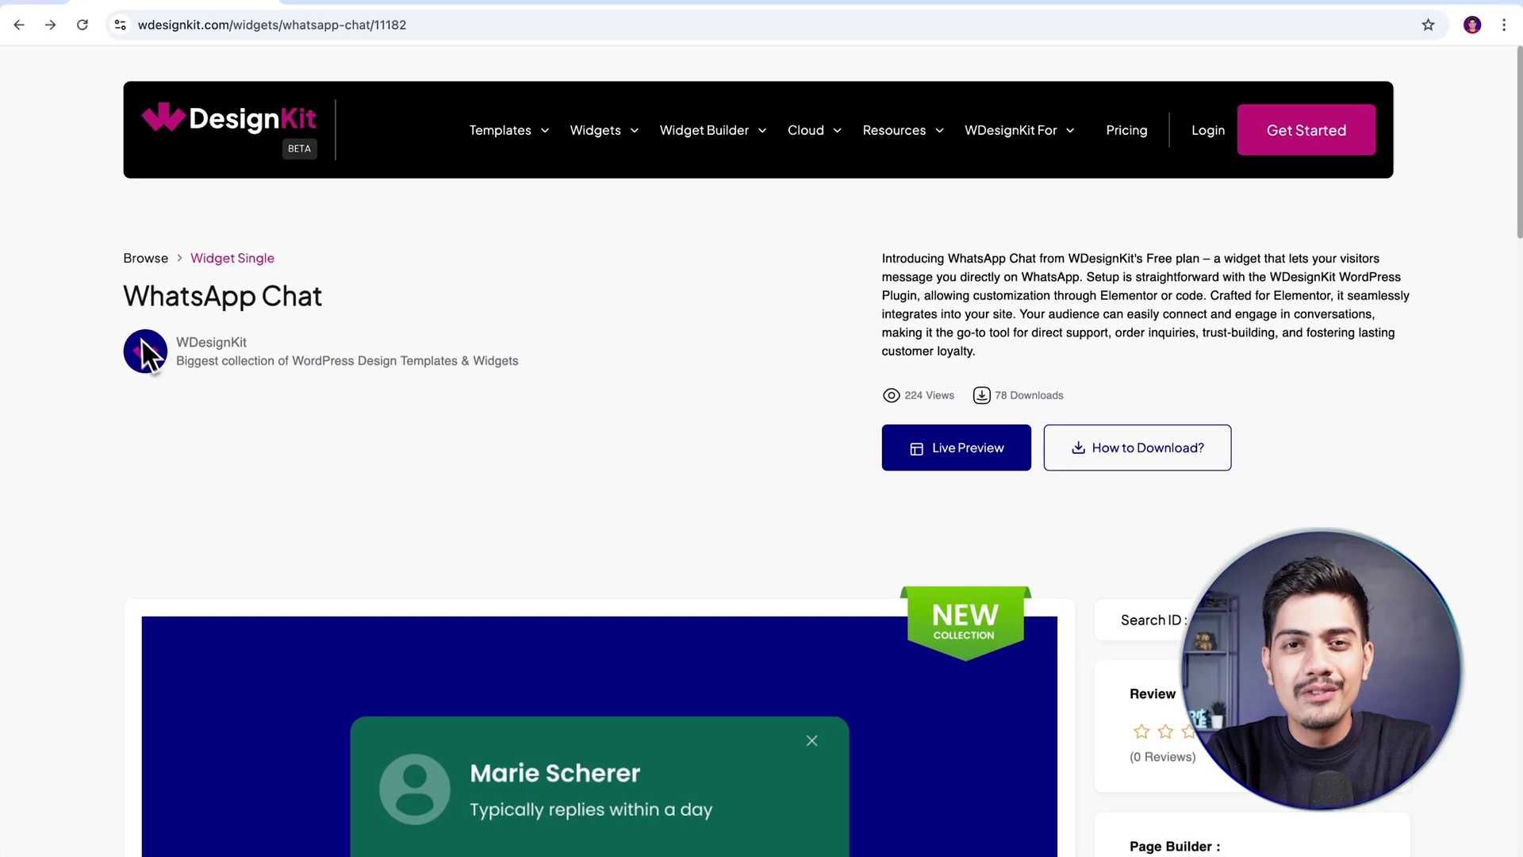
- Select the WhatsApp Chat widget title and preview the Templates, Widgets and Cloud menus
left_click_drag(119, 309, 360, 311)
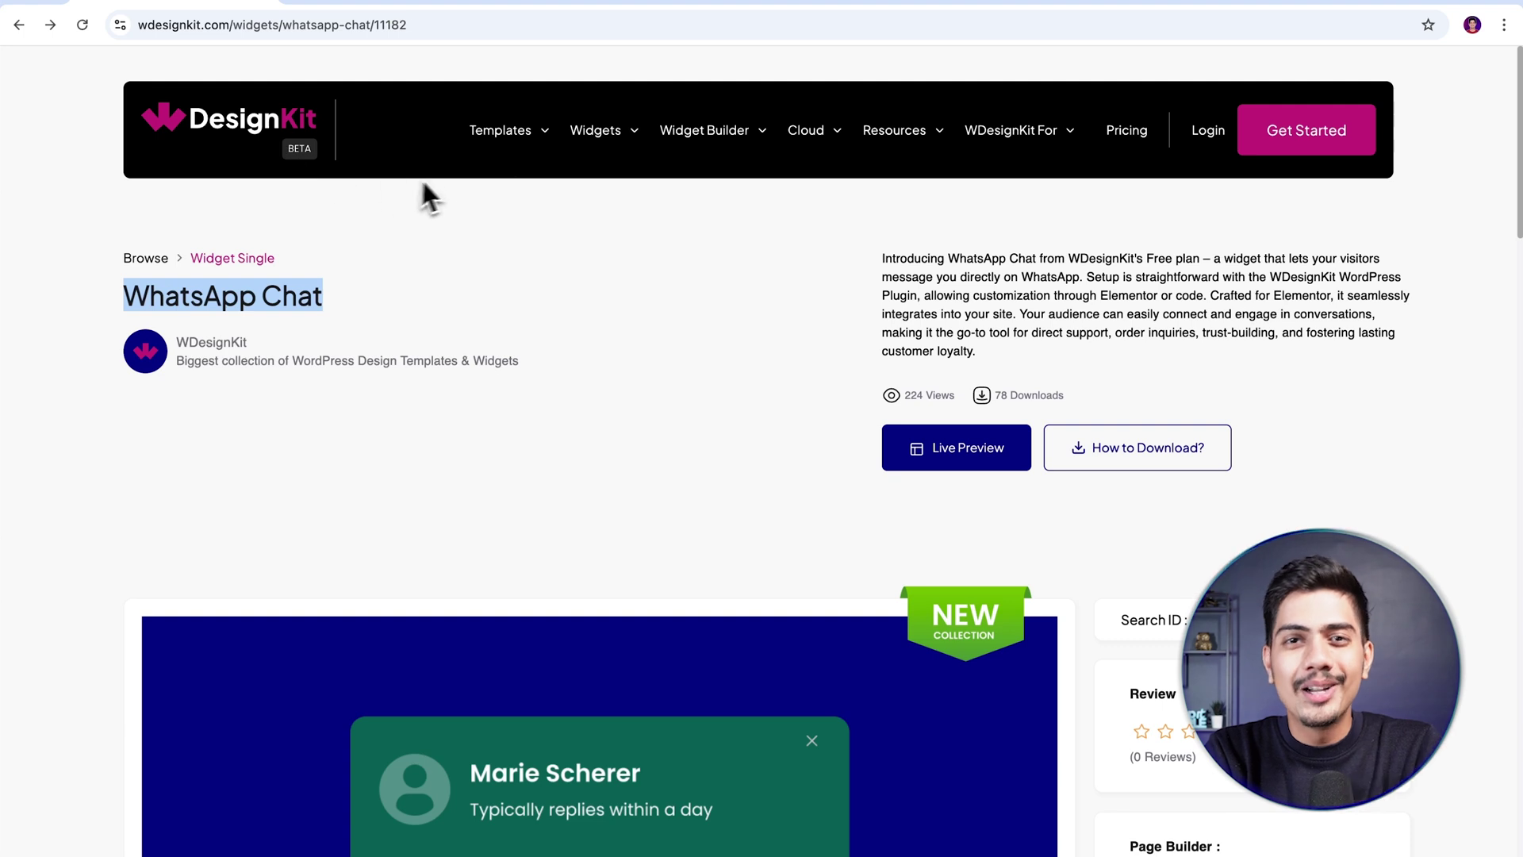
mouse_move(501, 139)
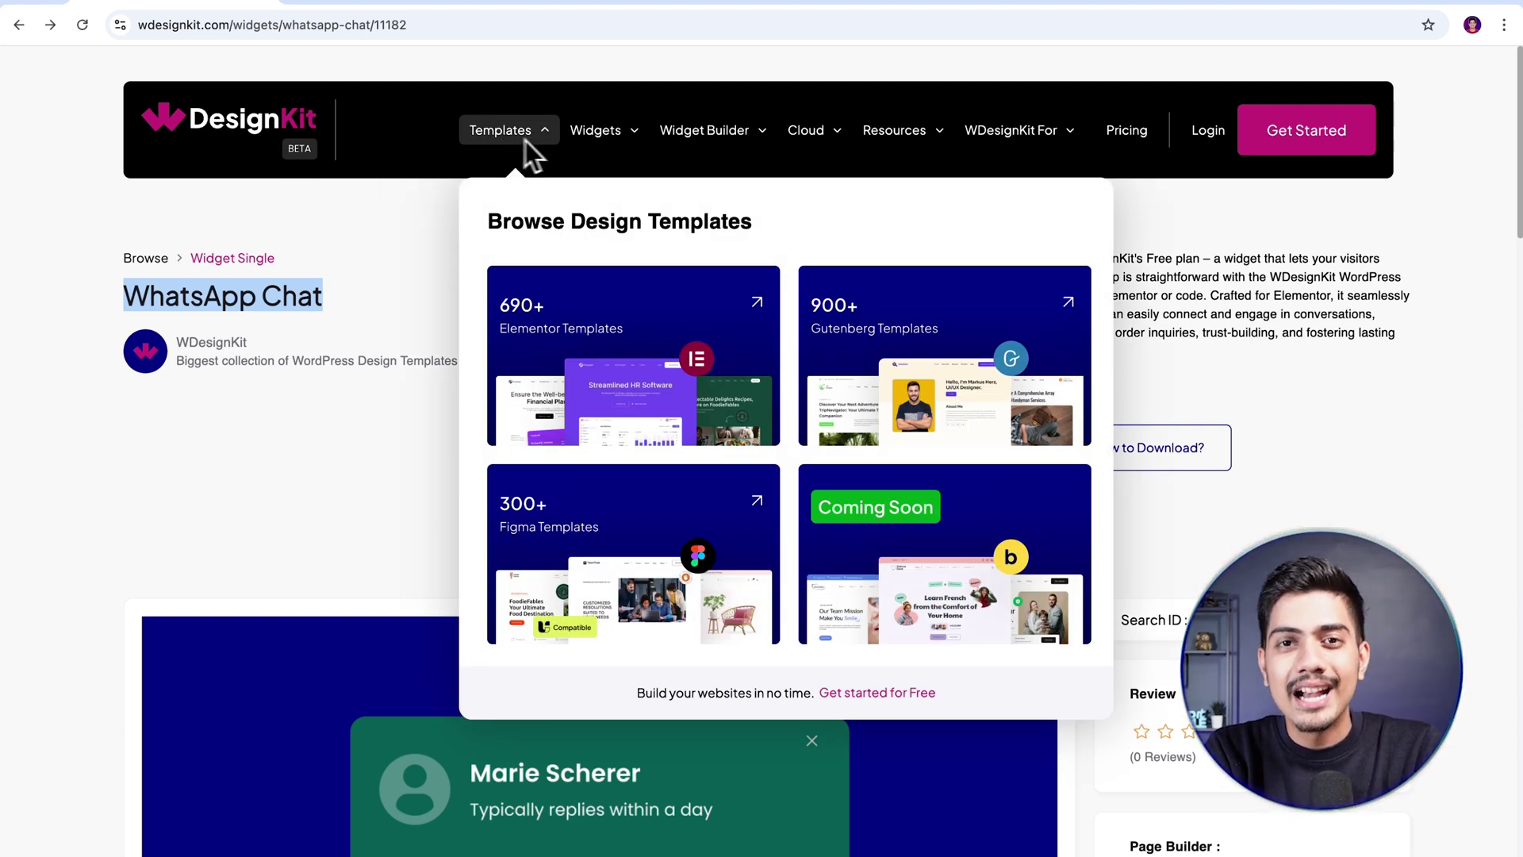
mouse_move(602, 141)
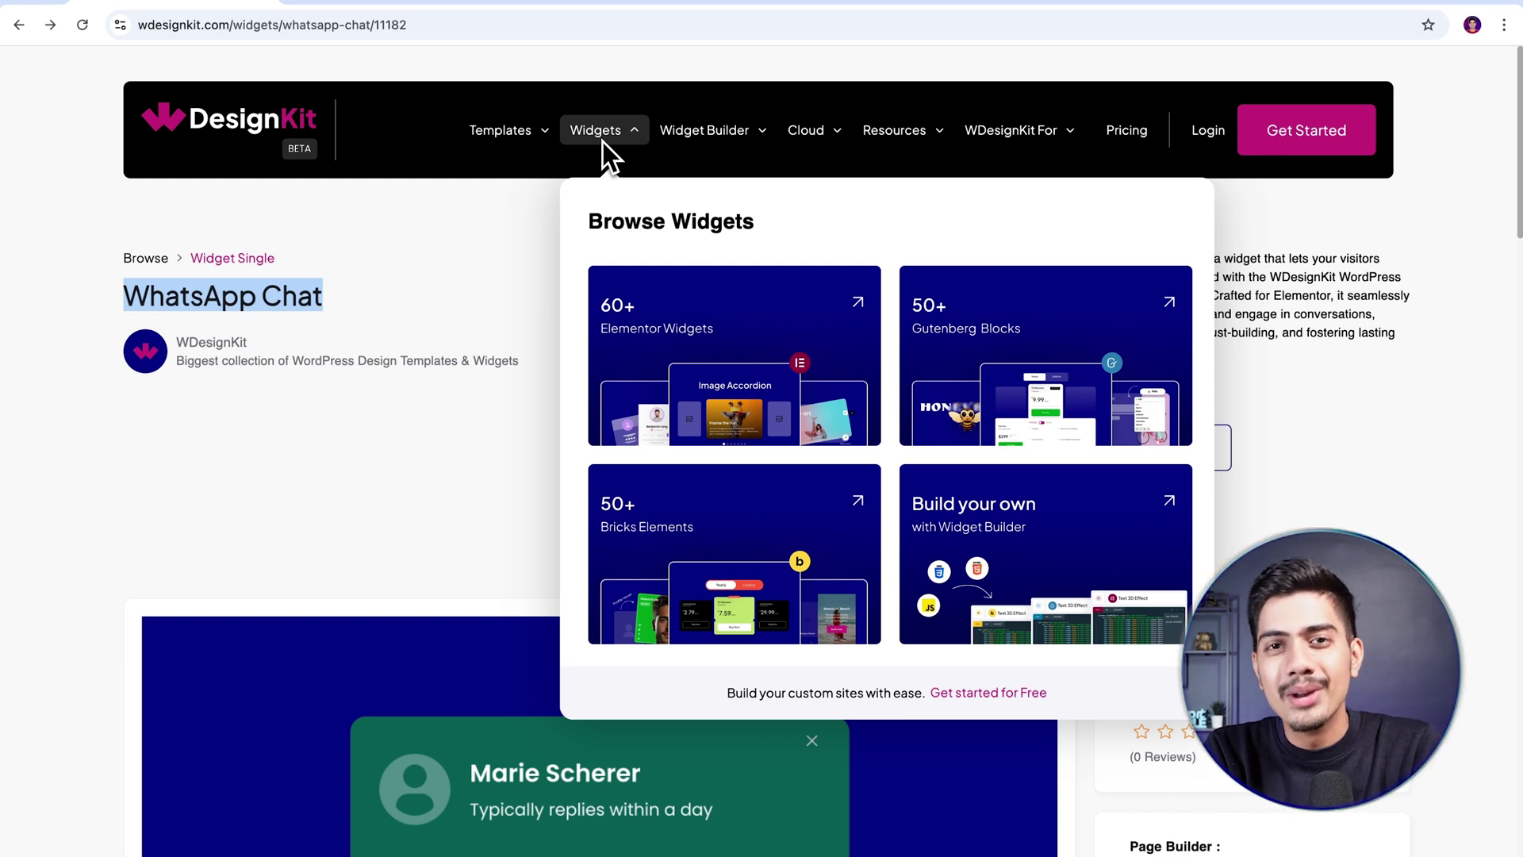
mouse_move(808, 143)
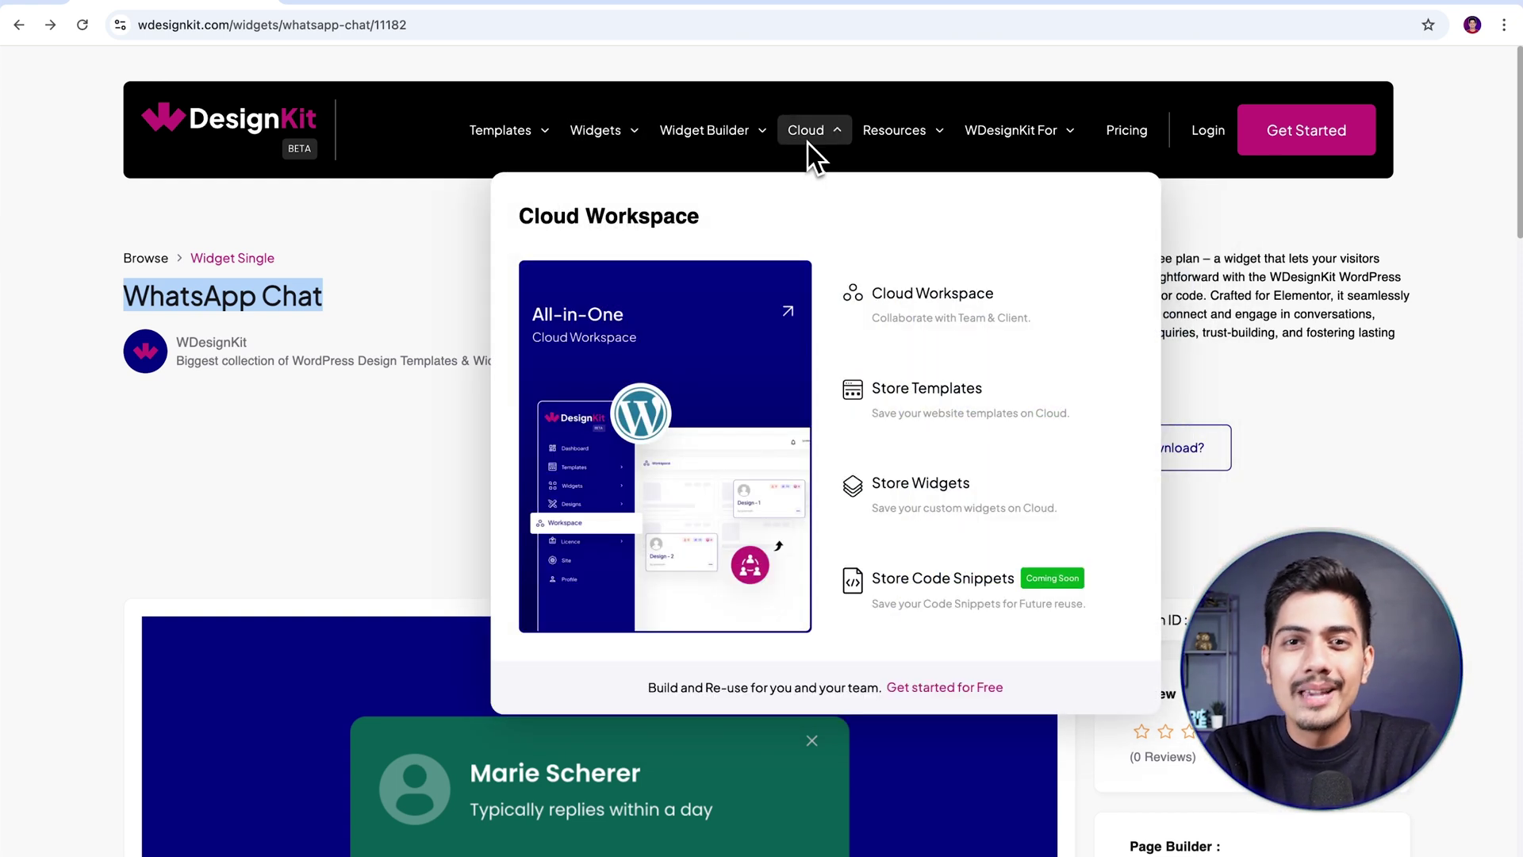
mouse_move(993, 143)
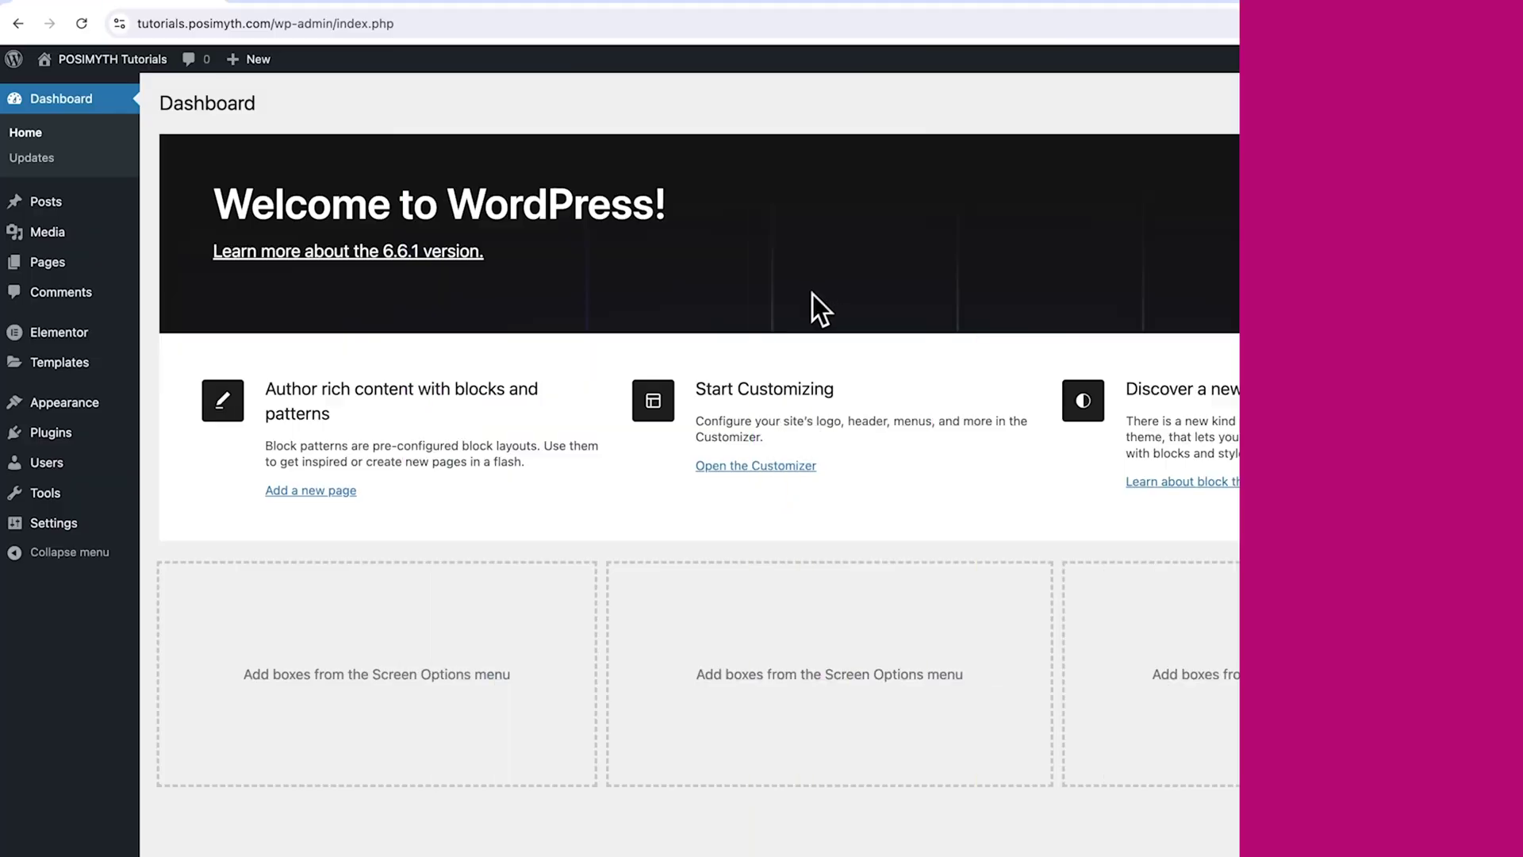
- Install and activate WDesignKit from Add New Plugin, confirm Nexter is active, and open WDesignKit
left_click(93, 446)
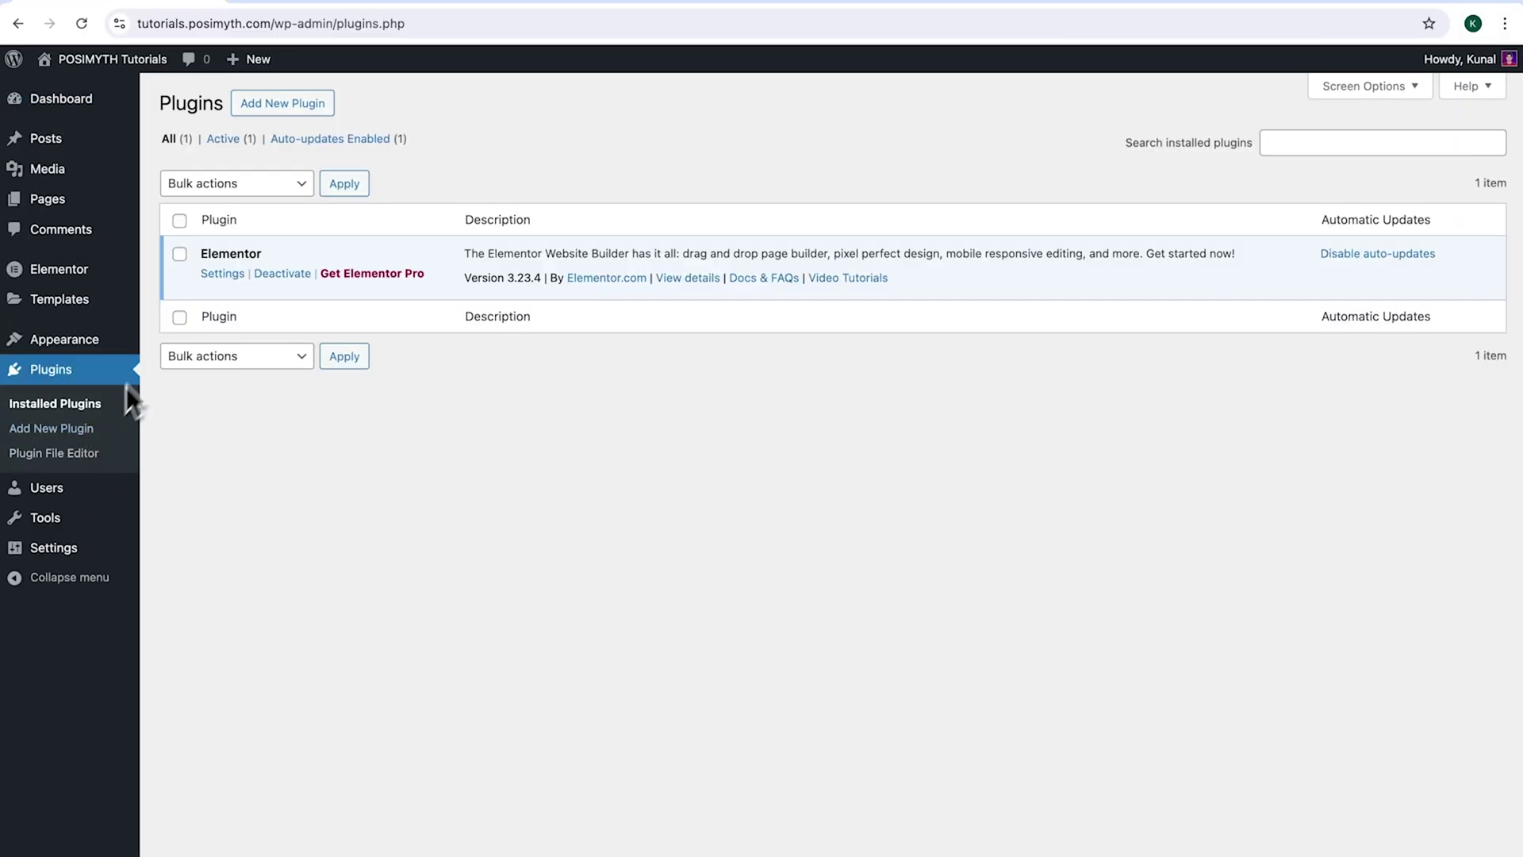
left_click(180, 264)
left_click(284, 110)
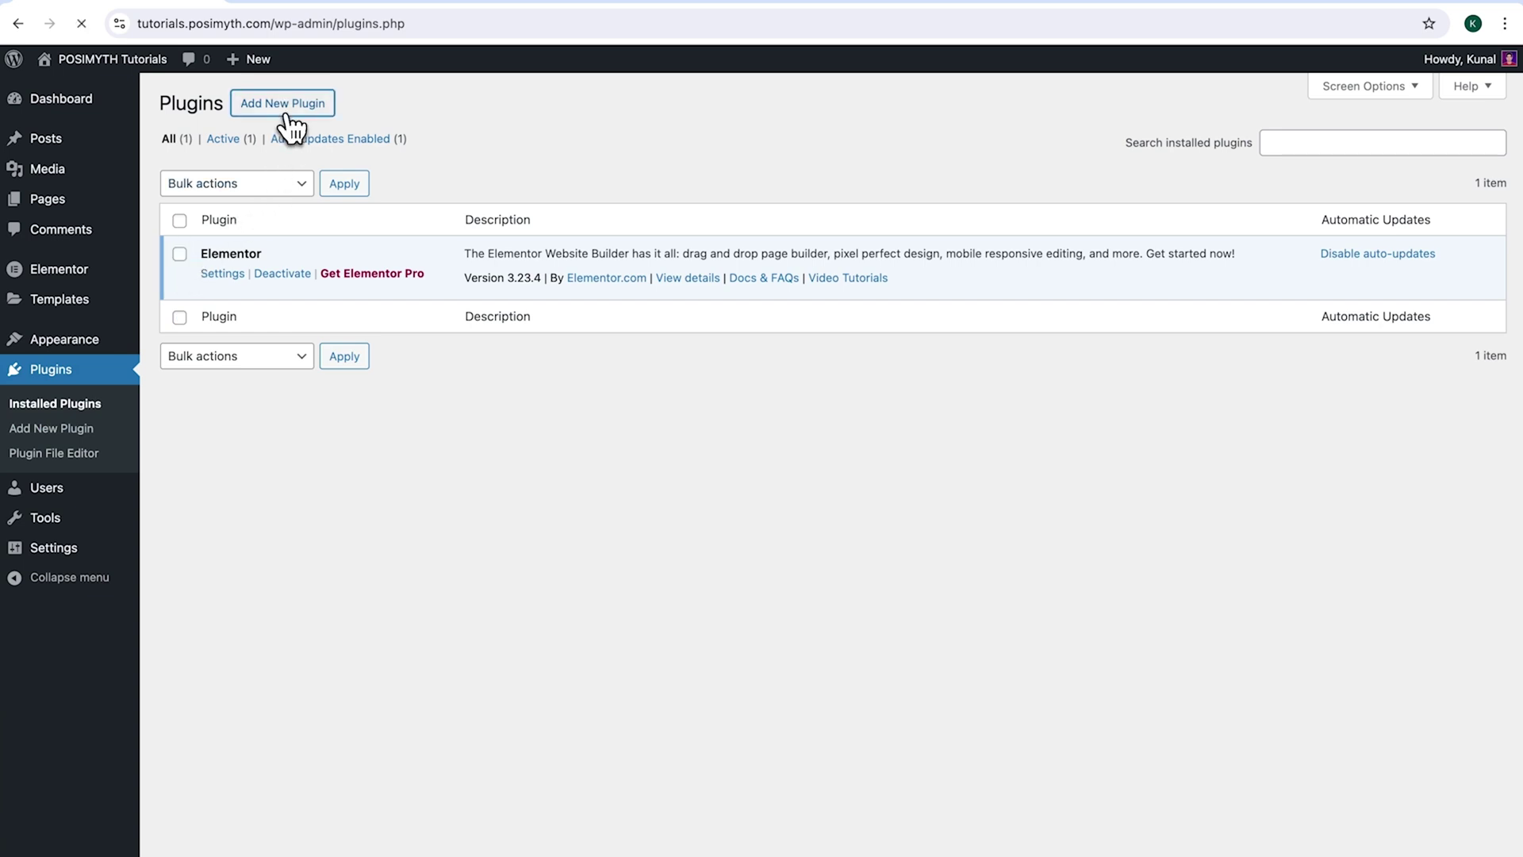
left_click(1198, 159)
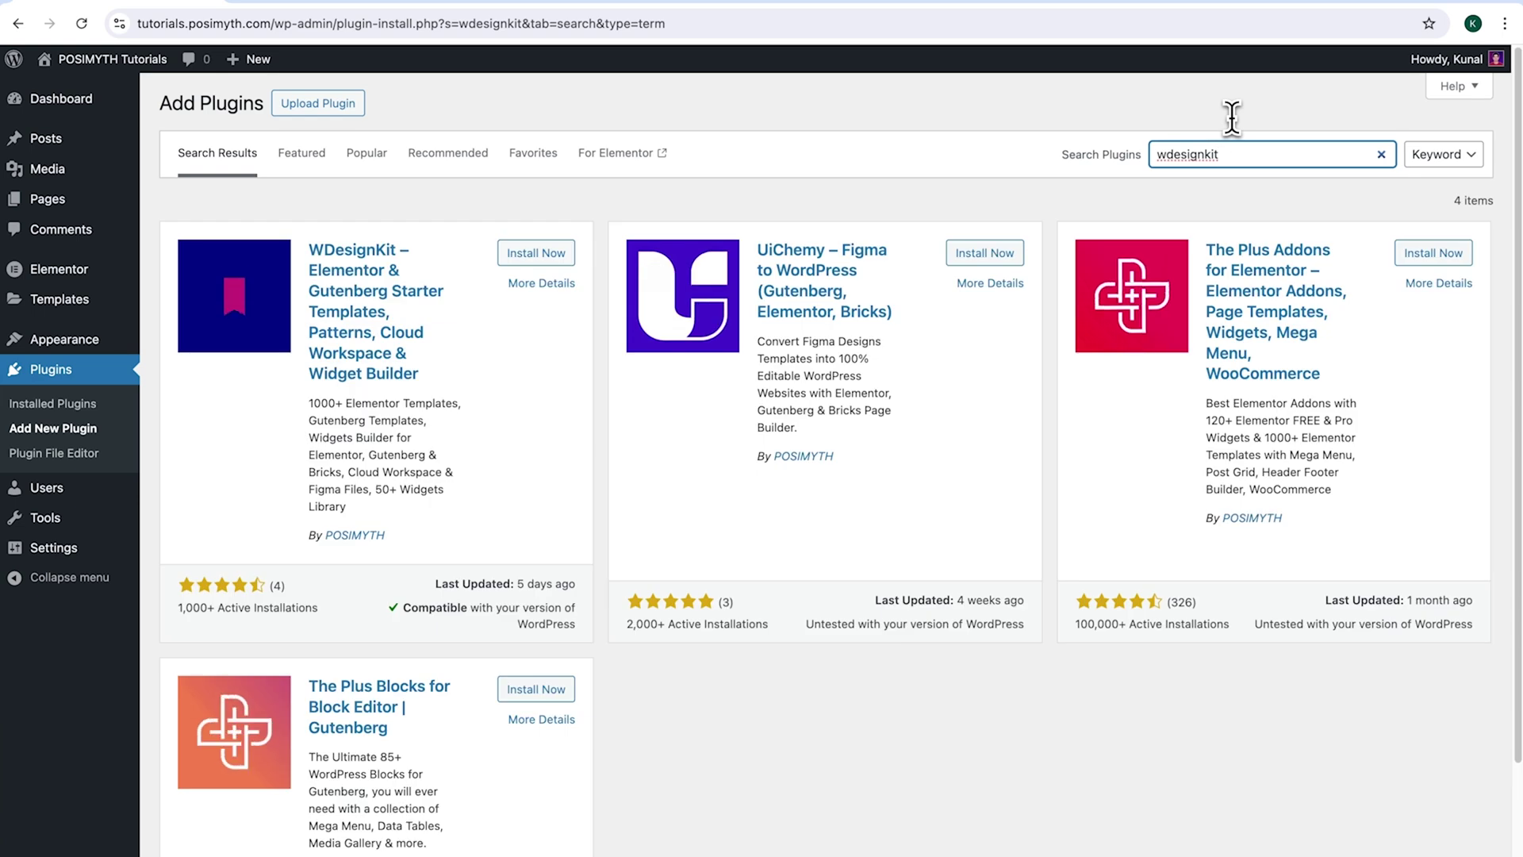
left_click(530, 256)
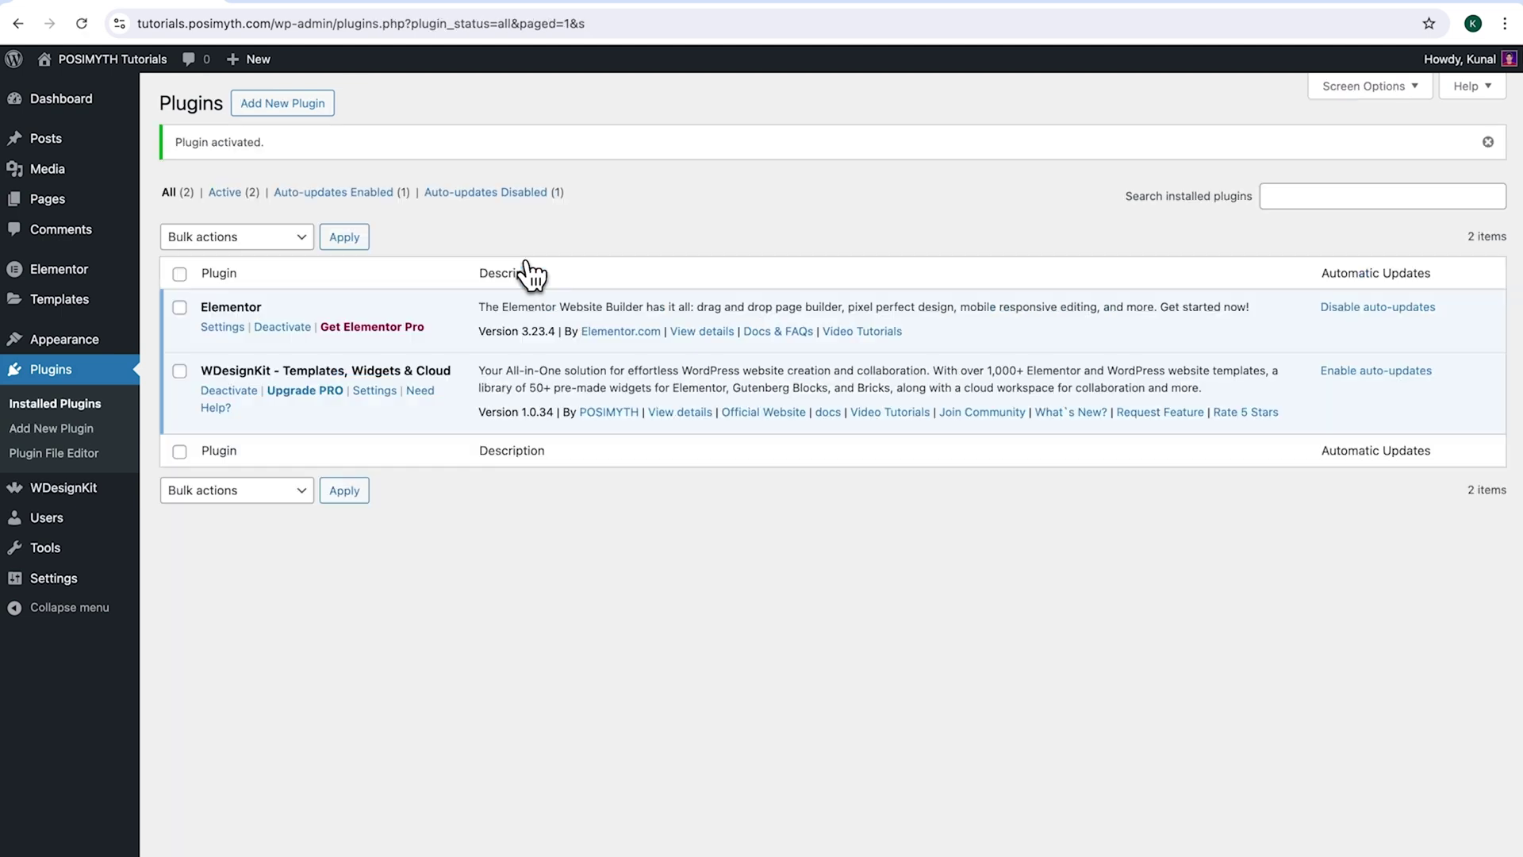
left_click(115, 349)
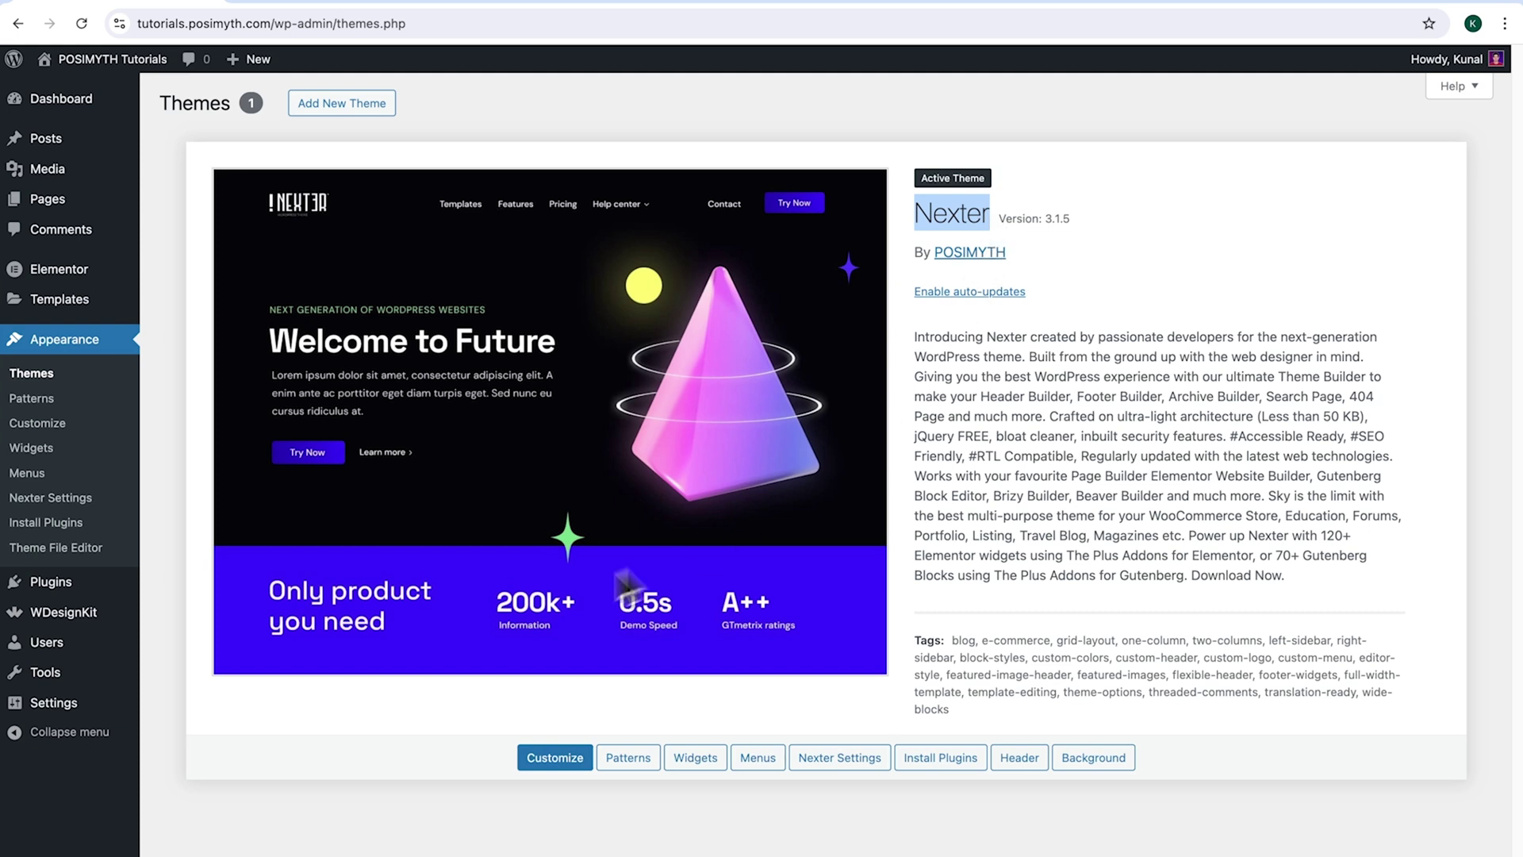
left_click(96, 620)
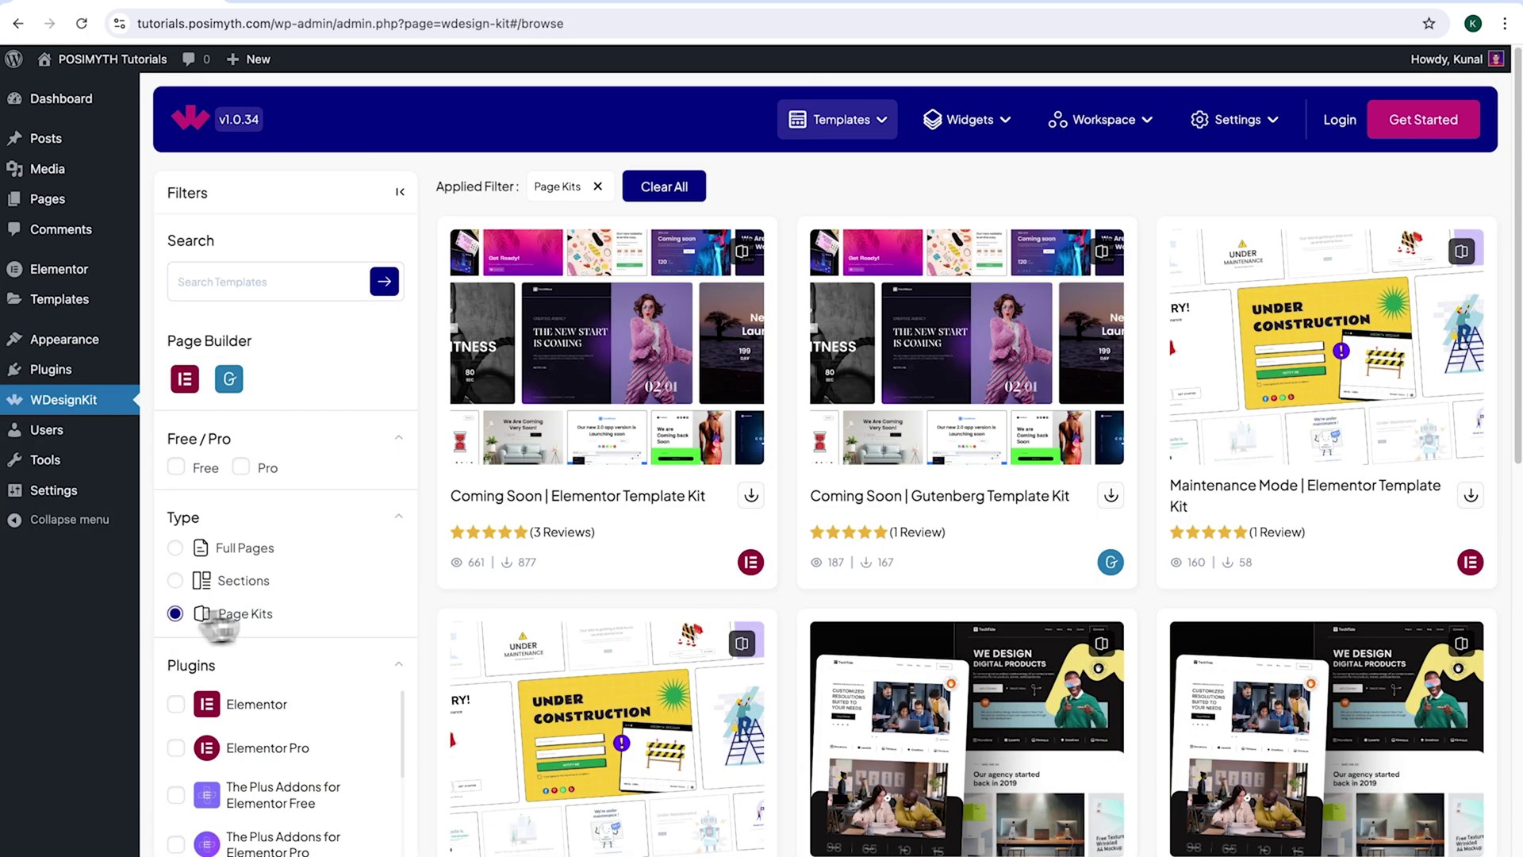
- Log in to WDesignKit from the plugin header using Continue with Google
left_click(1340, 120)
left_click_drag(1150, 671, 1296, 706)
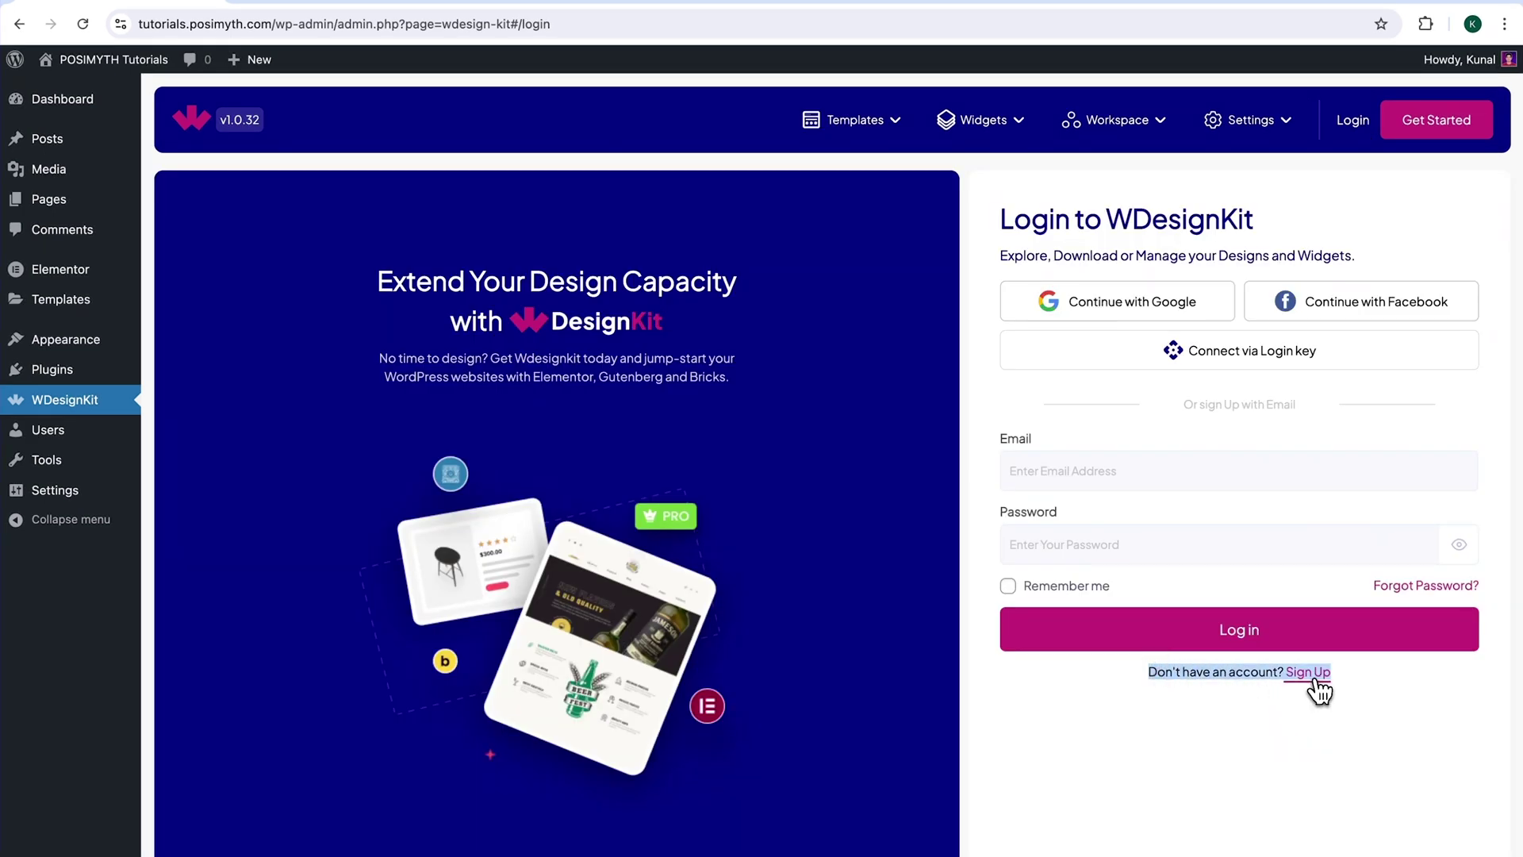
left_click(1315, 681)
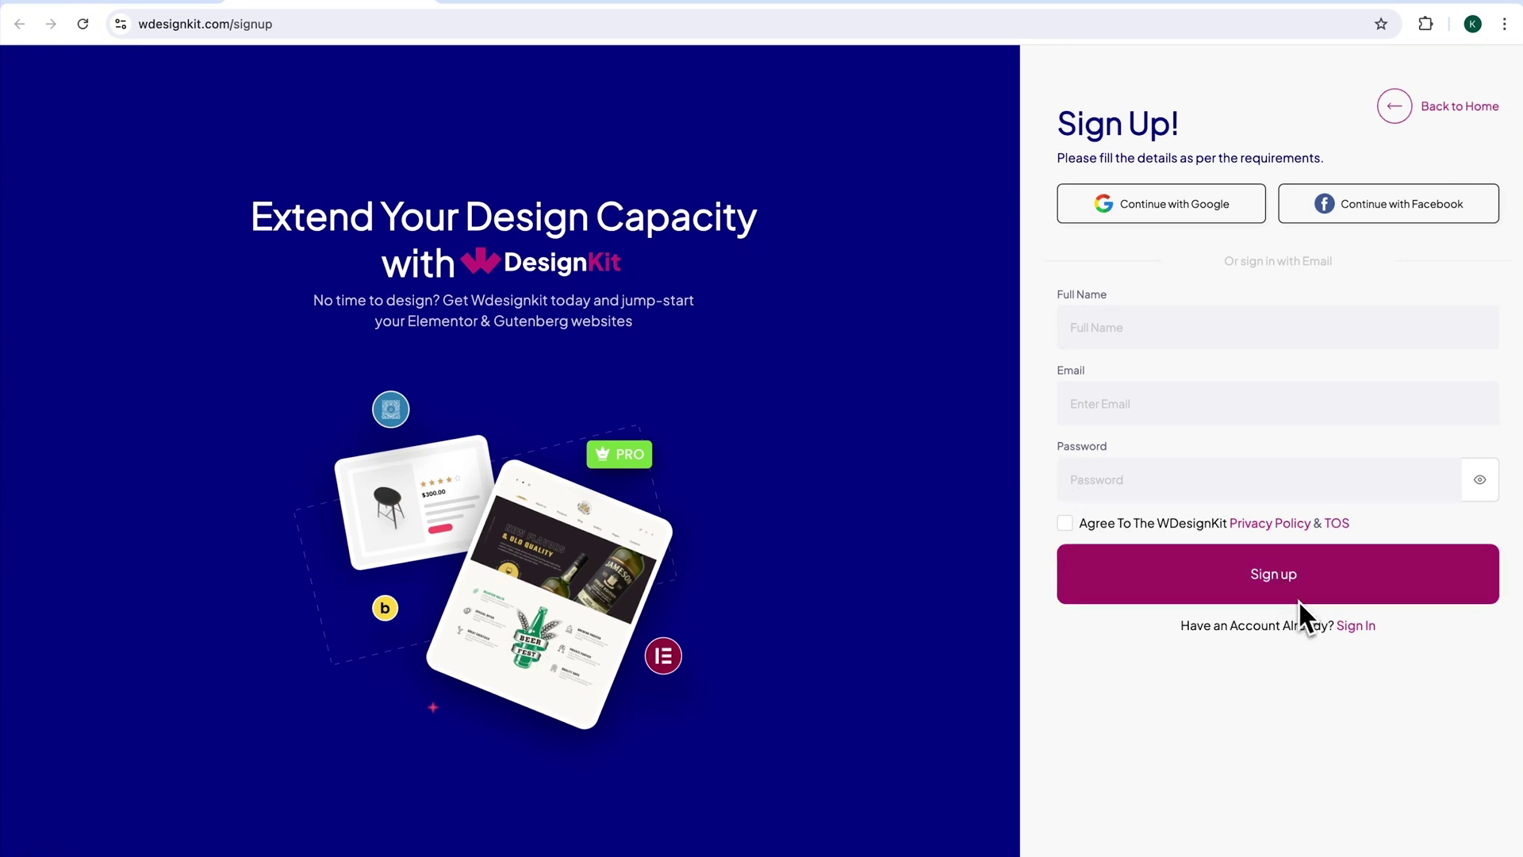
left_click(1352, 626)
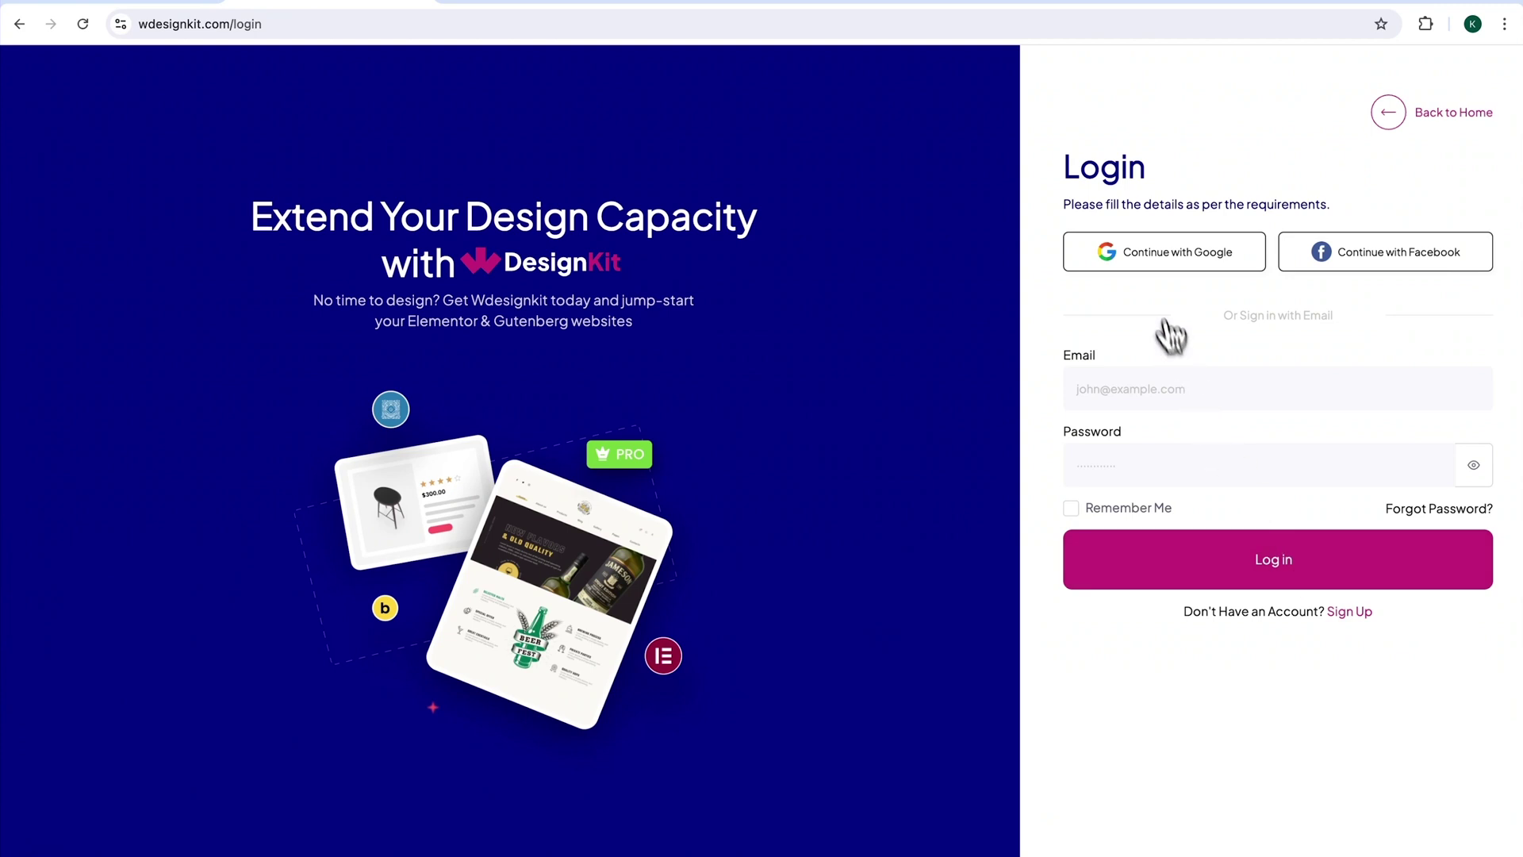
left_click(1152, 262)
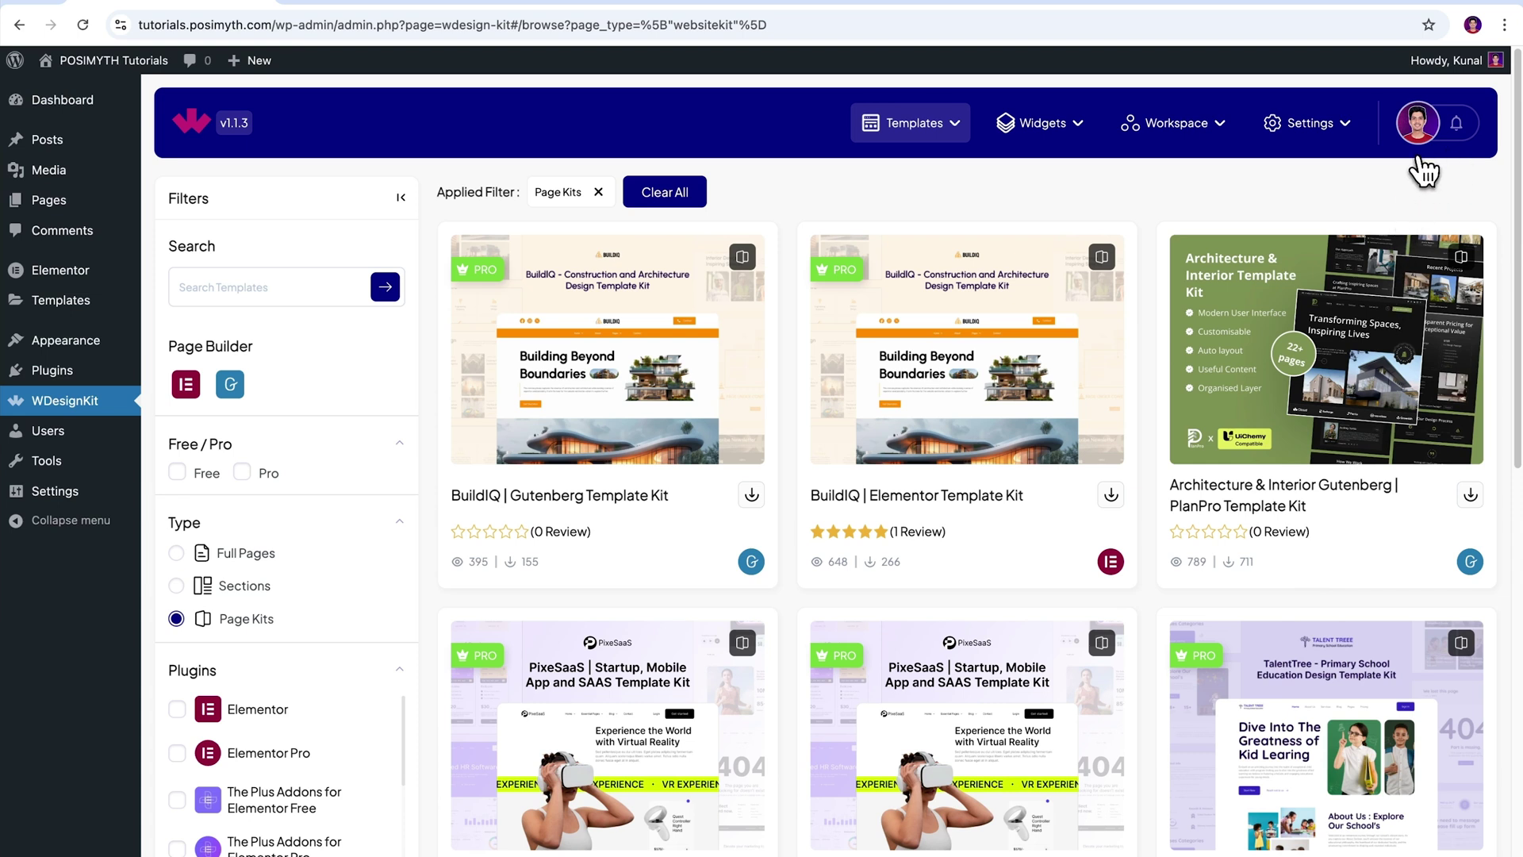
- Search the WDesignKit widget library for 'Whatsapp'
left_click(1079, 139)
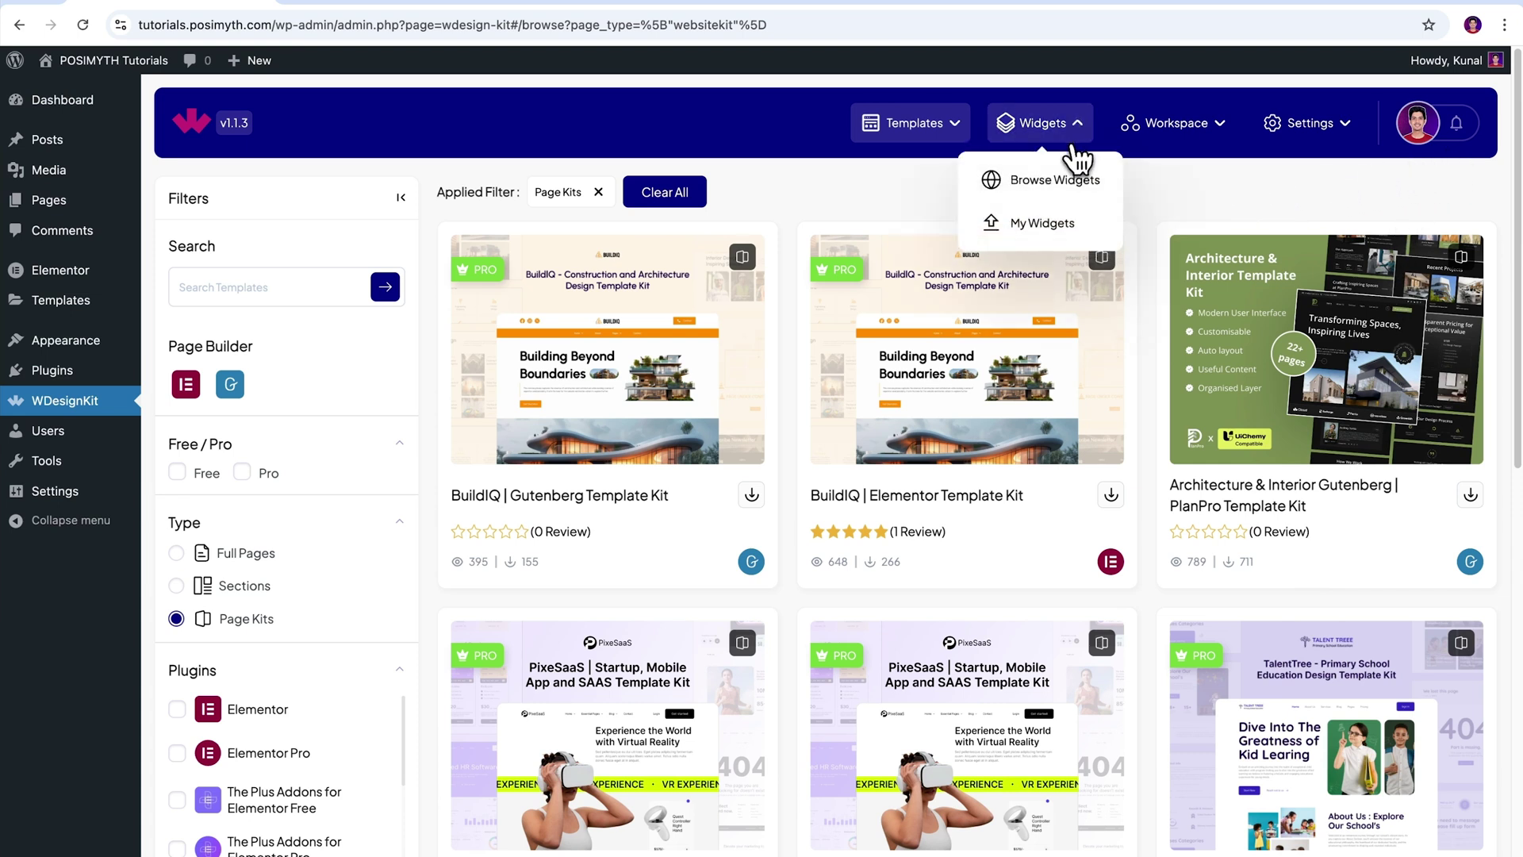
left_click(1043, 184)
left_click(251, 300)
type("Whatsapp")
left_click(386, 288)
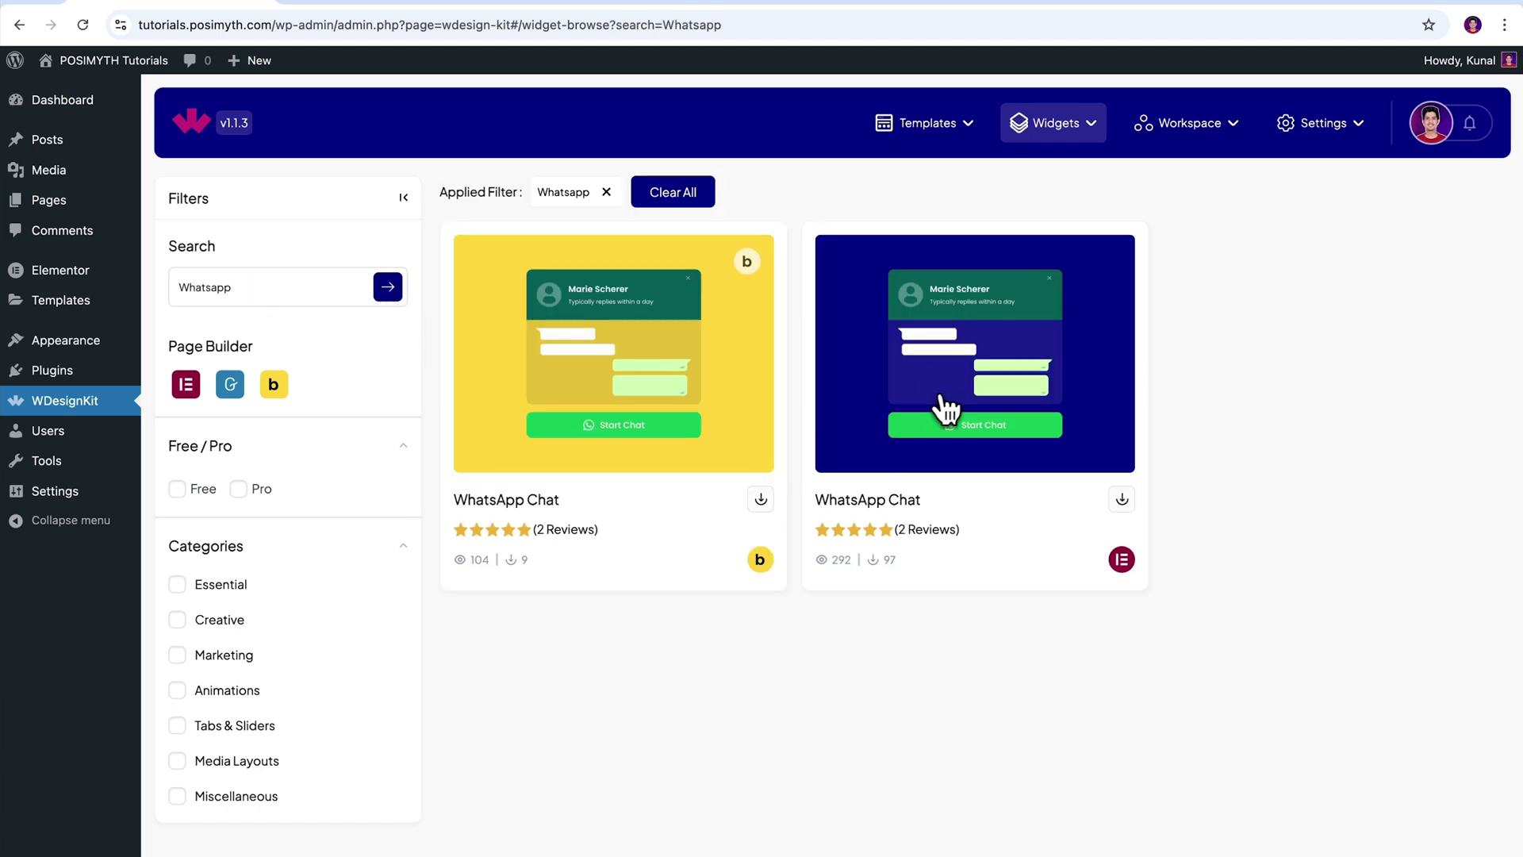
- Download the Elementor WhatsApp Chat widget and confirm it appears in My Widgets
left_click_drag(821, 503, 924, 507)
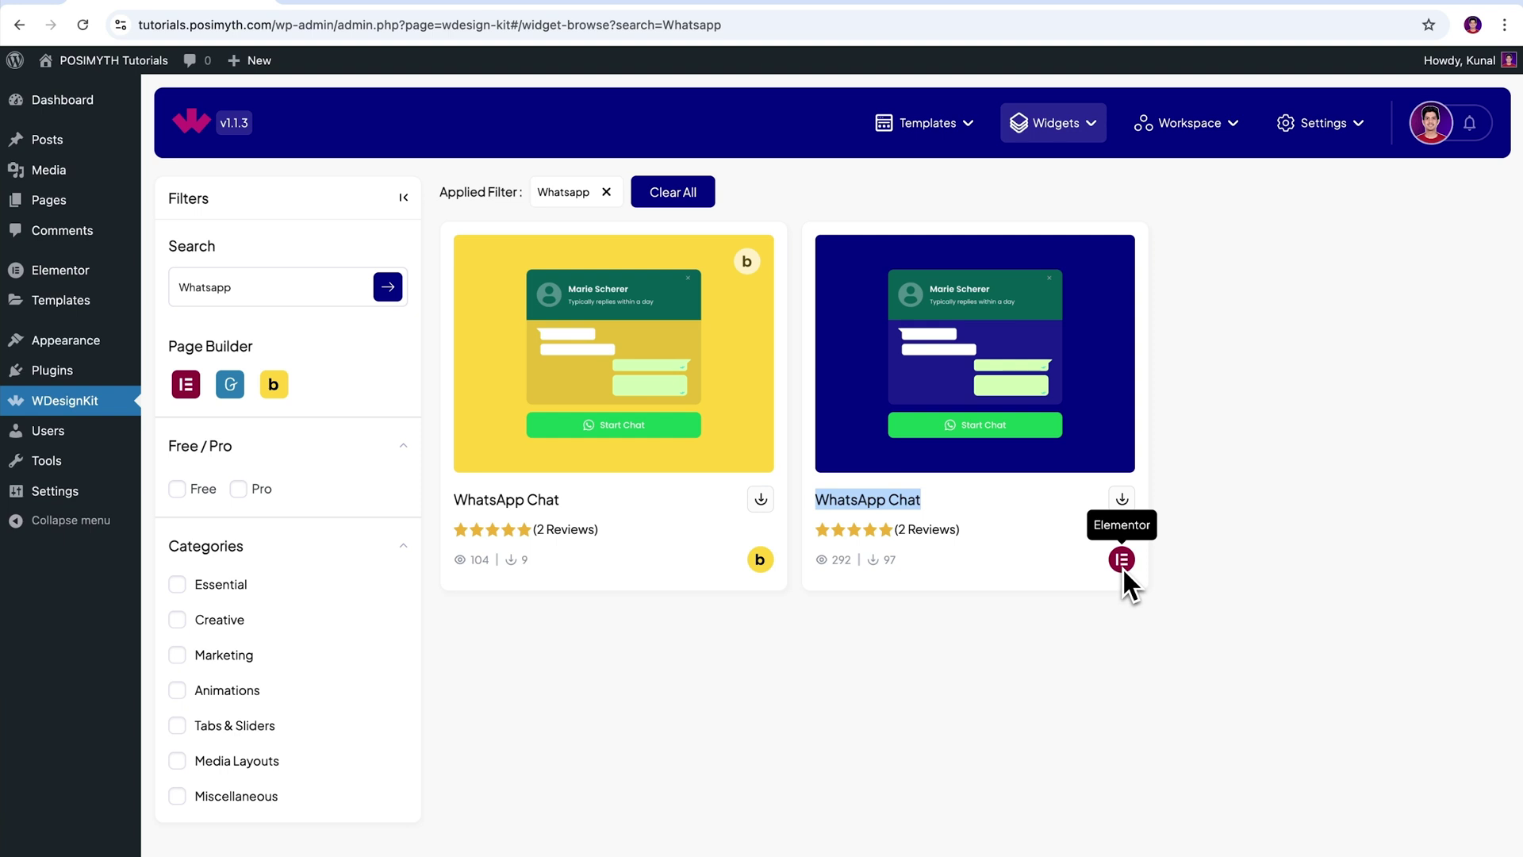
left_click(1123, 503)
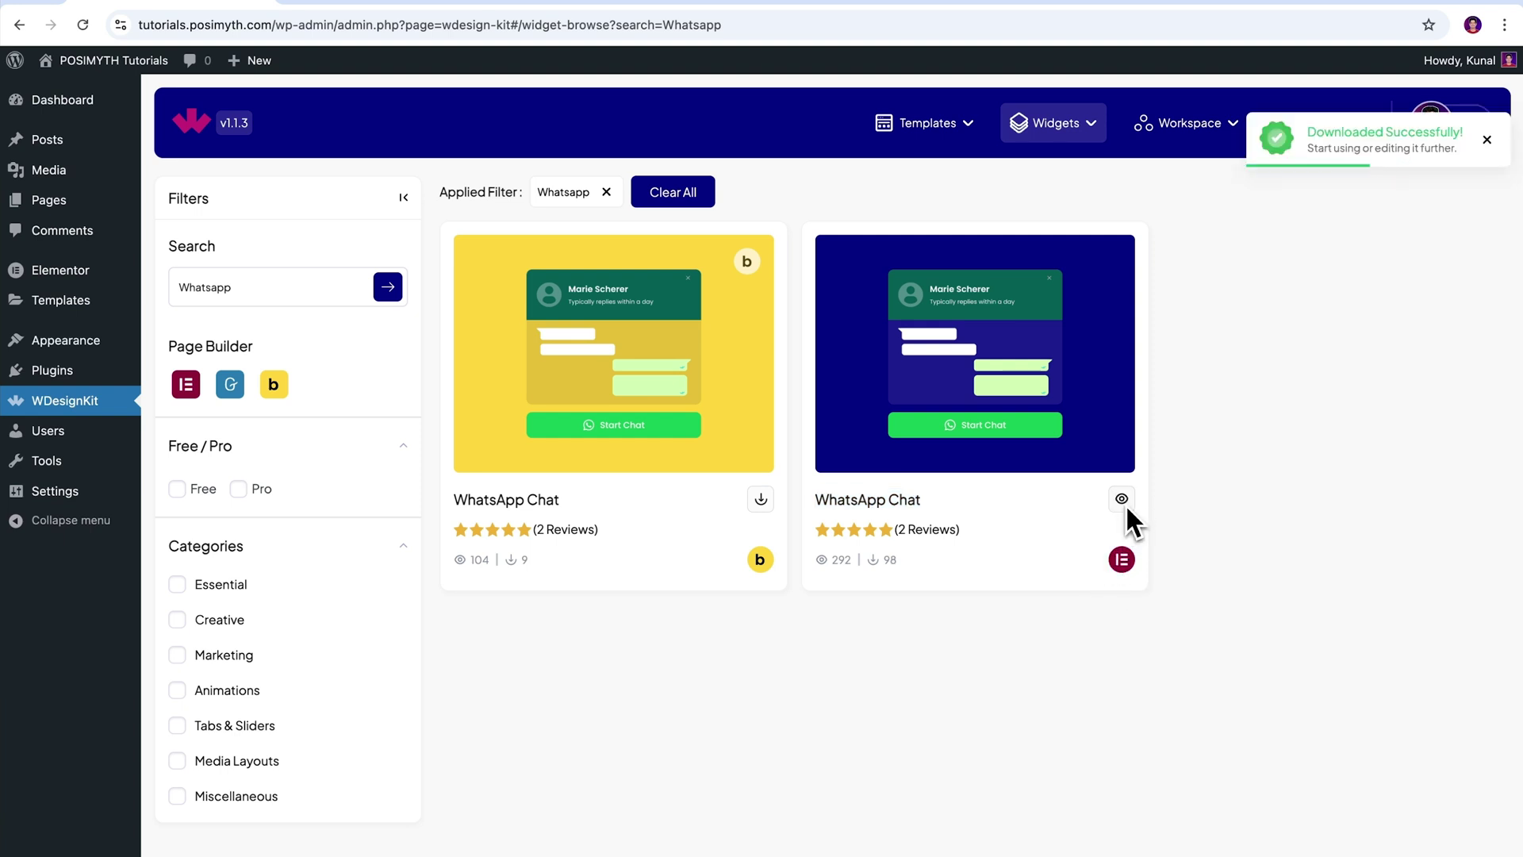
mouse_move(1055, 133)
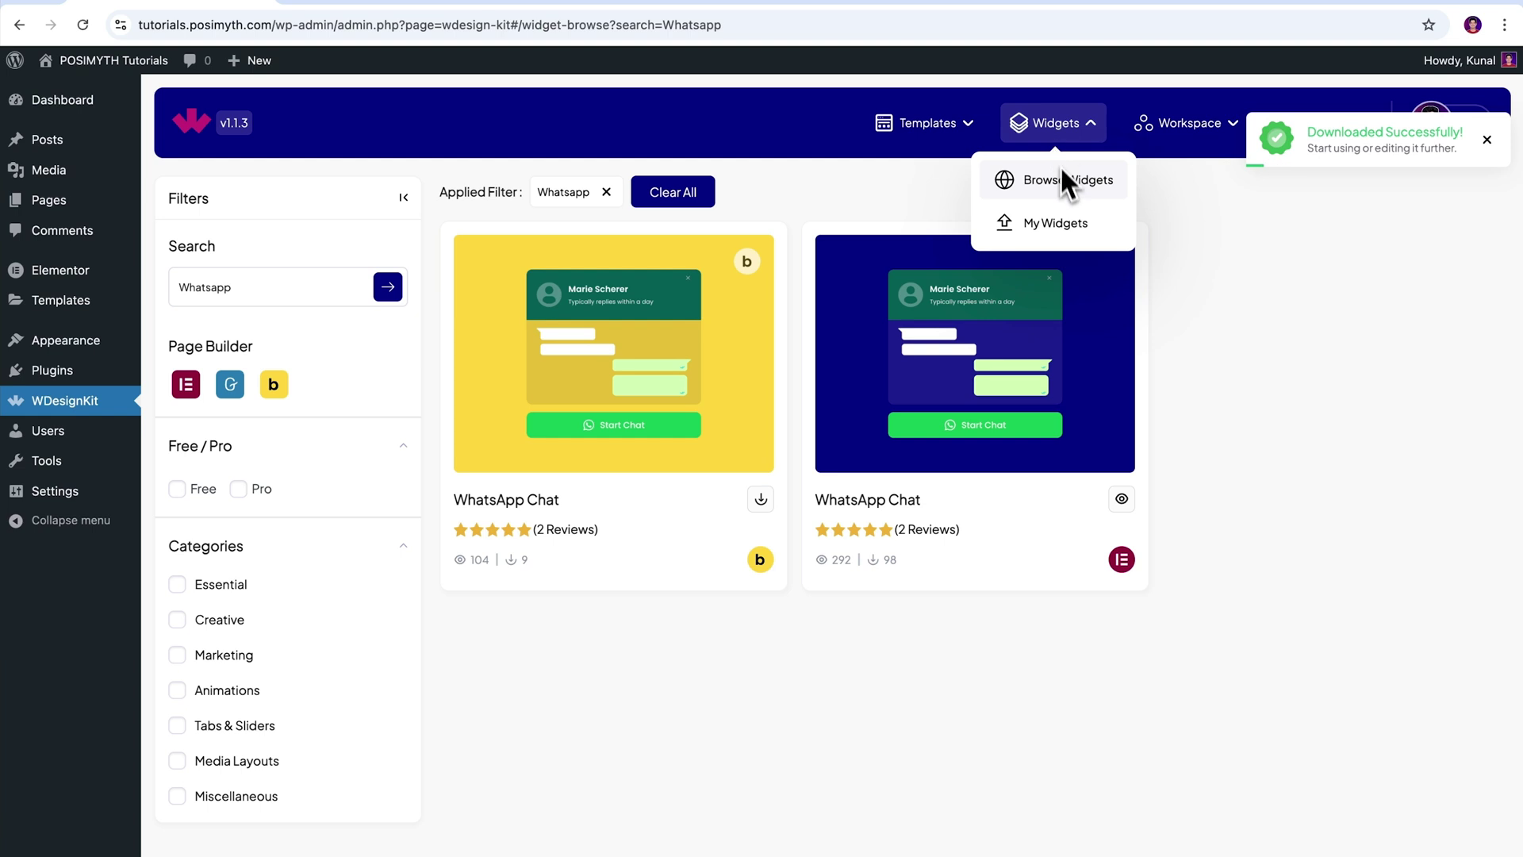
left_click(1063, 238)
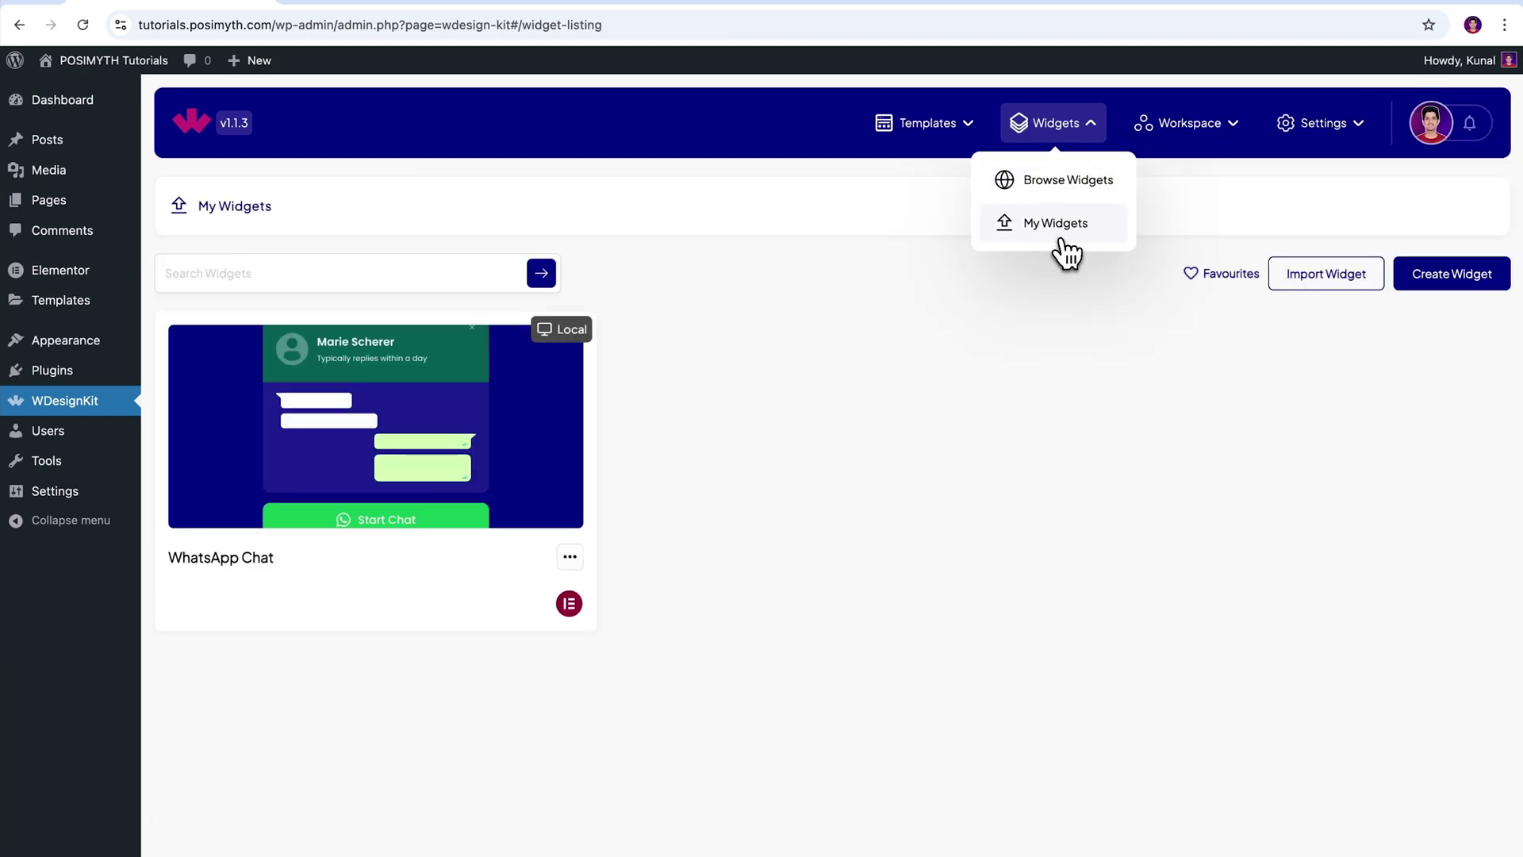
left_click(391, 476)
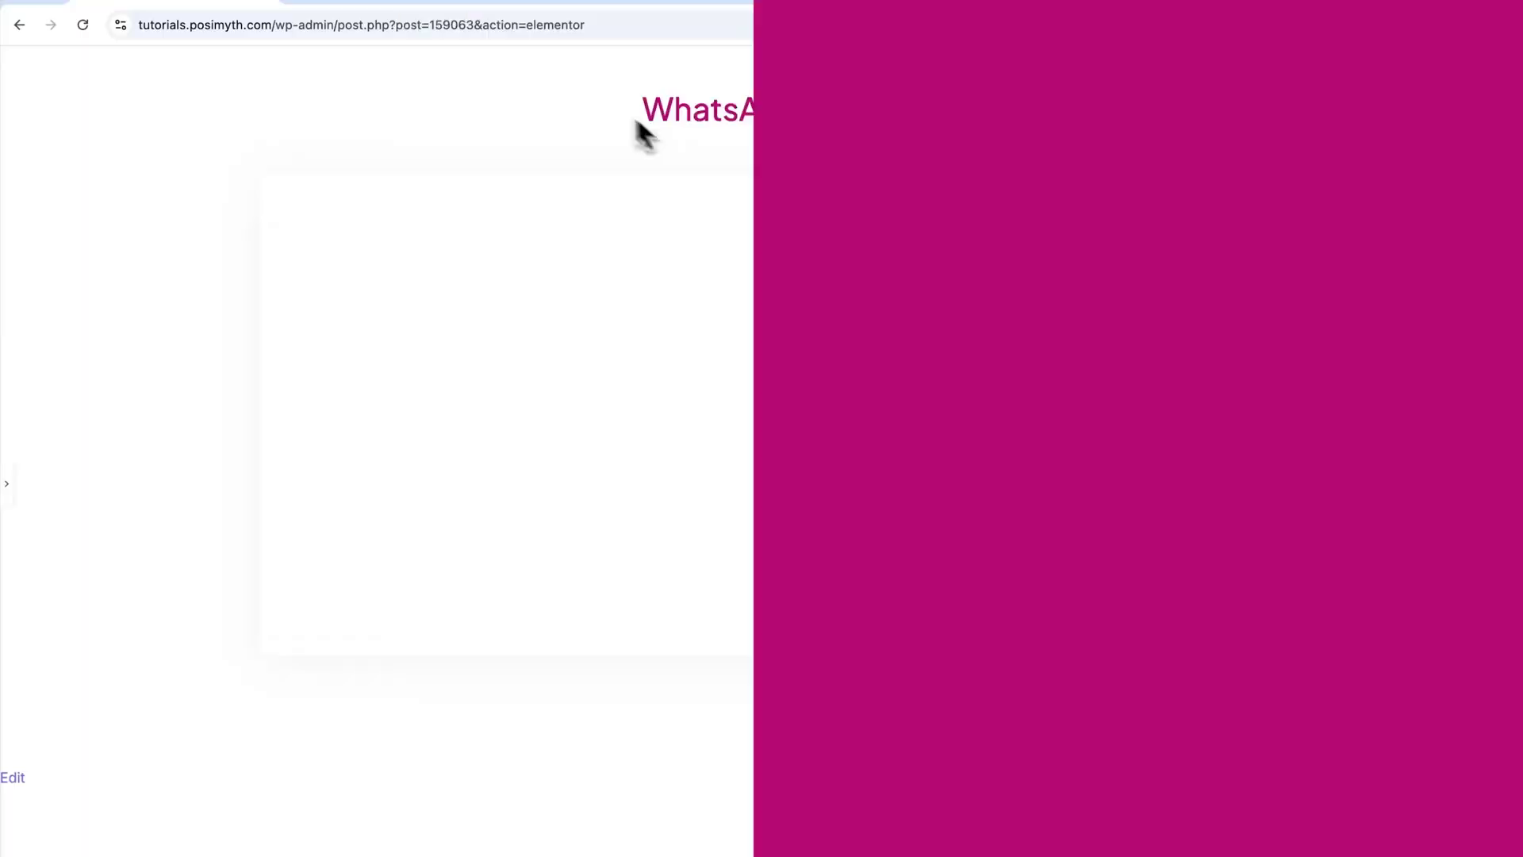
- Open the page in Elementor, search 'Whatsapp', and place and select the WhatsApp Chat widget
double_click(556, 25)
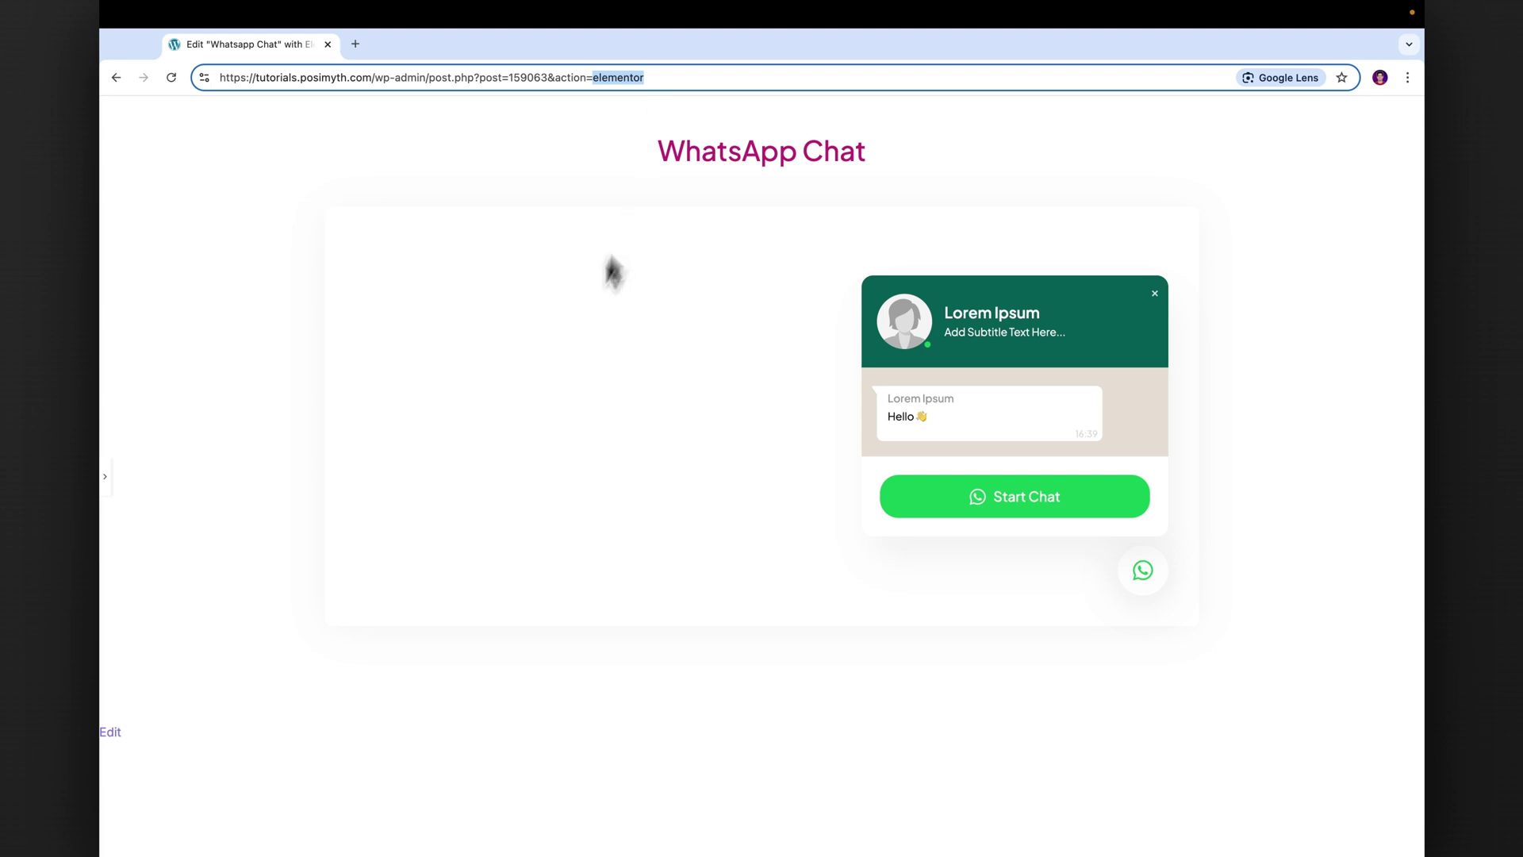
left_click(105, 476)
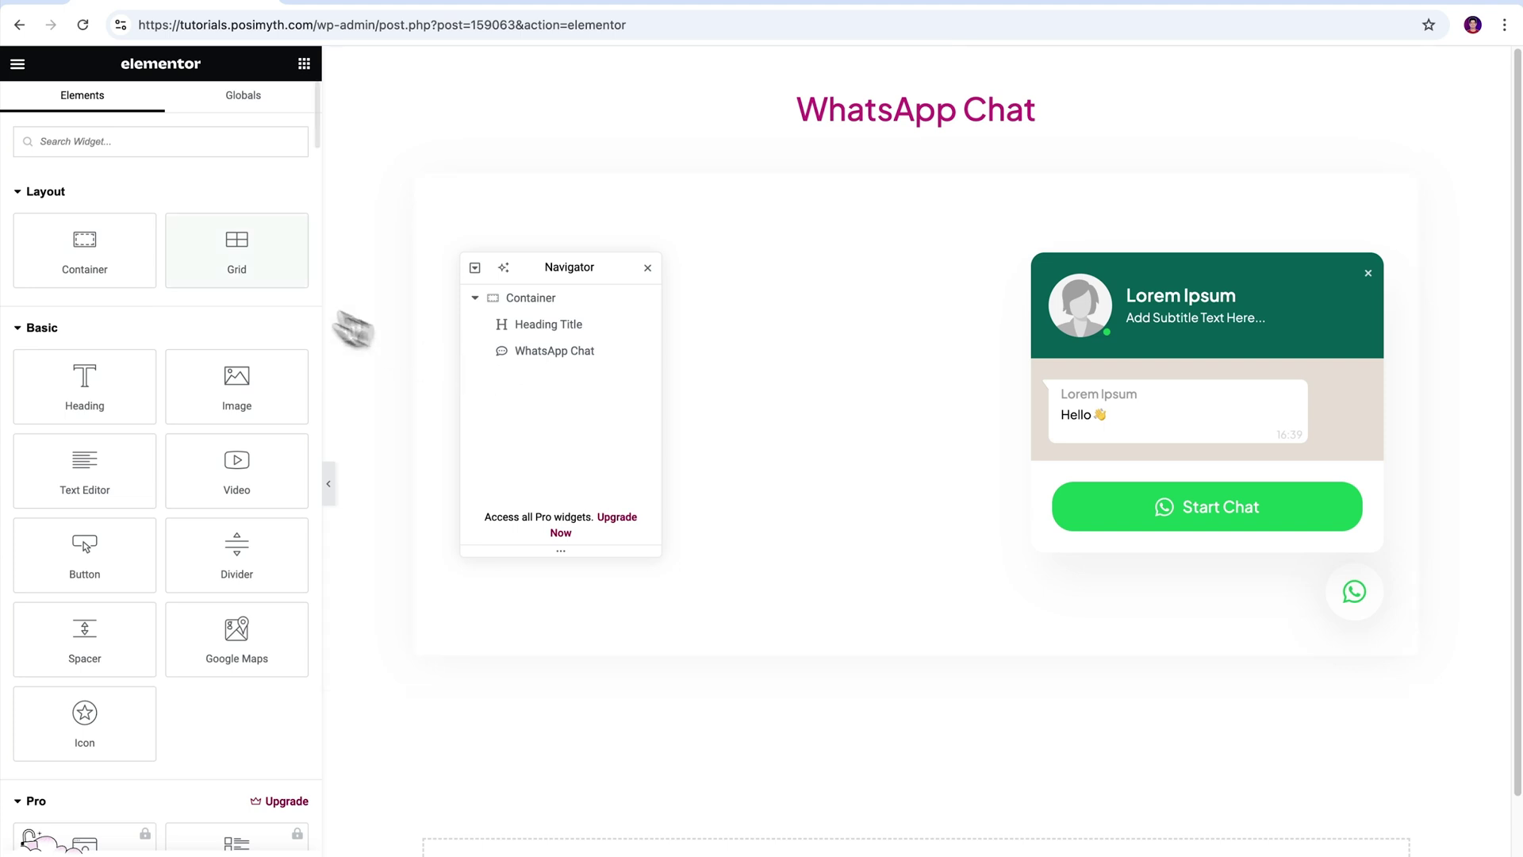
left_click(150, 147)
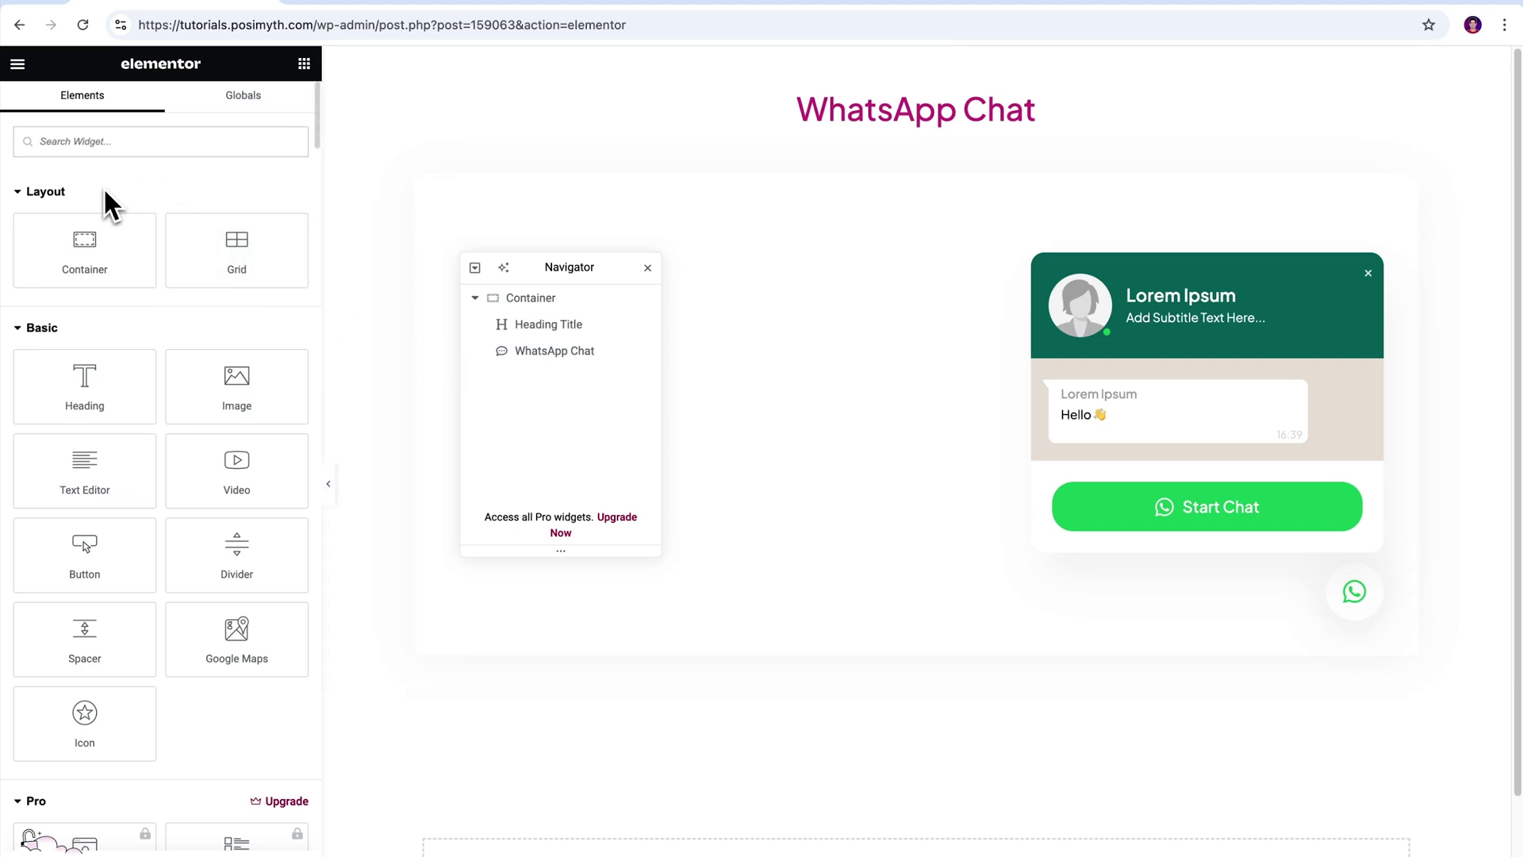
type("Whatsapp")
left_click_drag(102, 191, 145, 230)
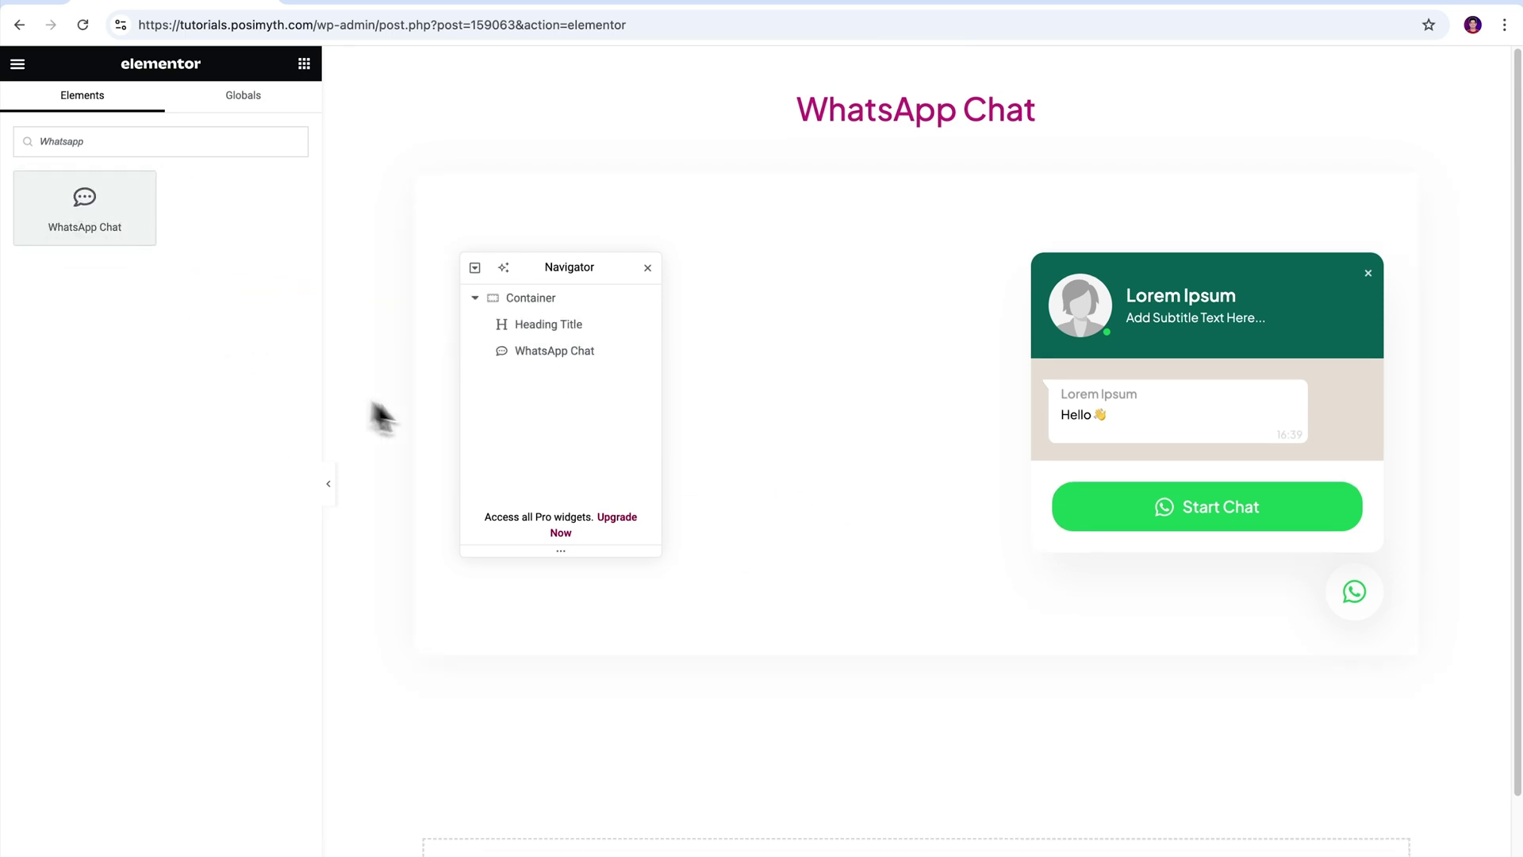
left_click(565, 351)
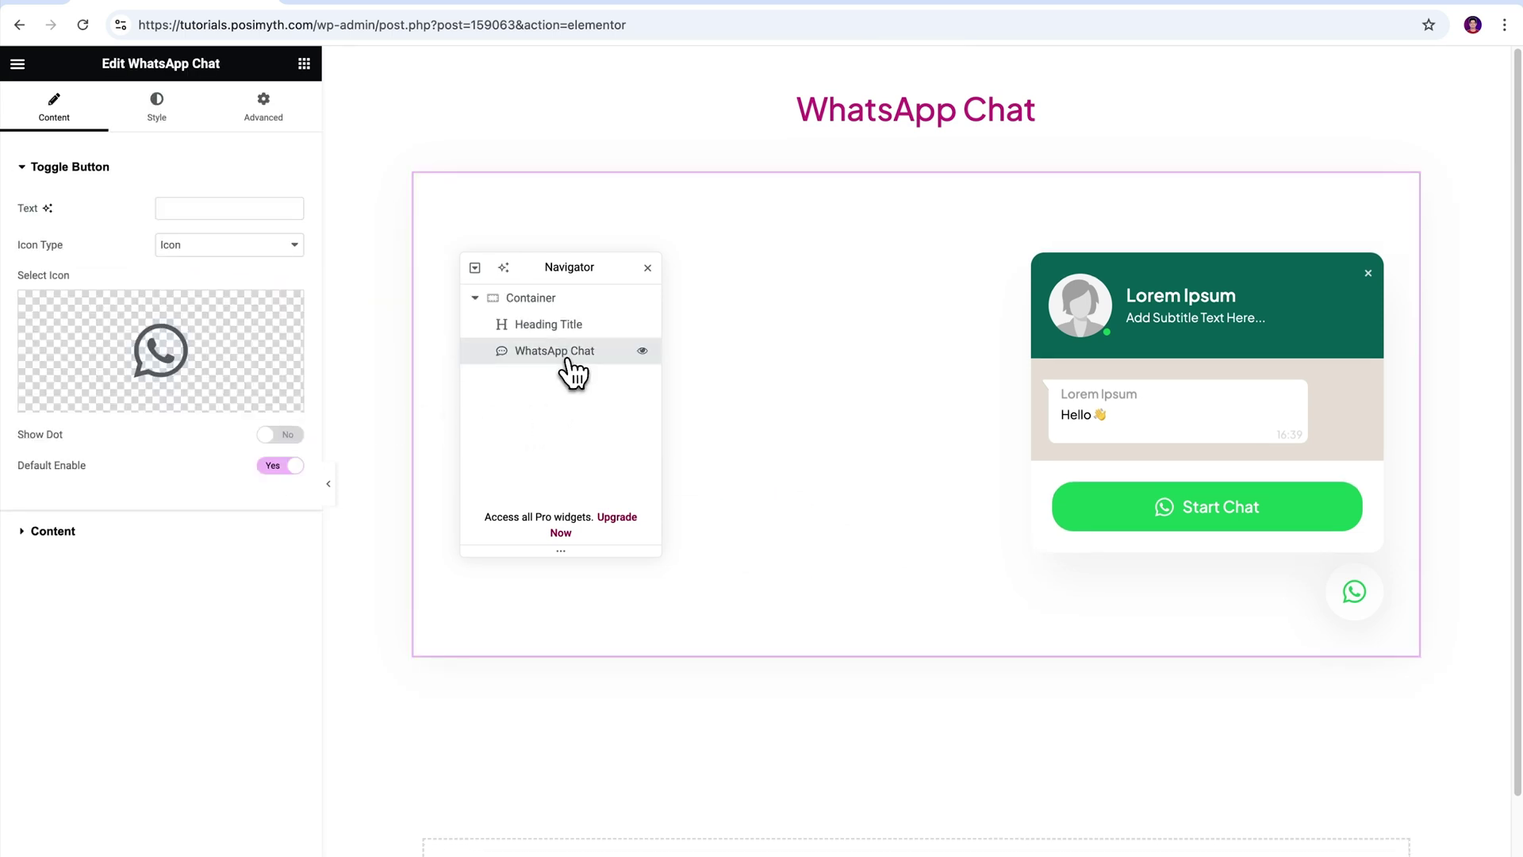
- In the Toggle Button settings, try 'Hello' as the button label, then clear it
left_click(647, 269)
left_click(26, 169)
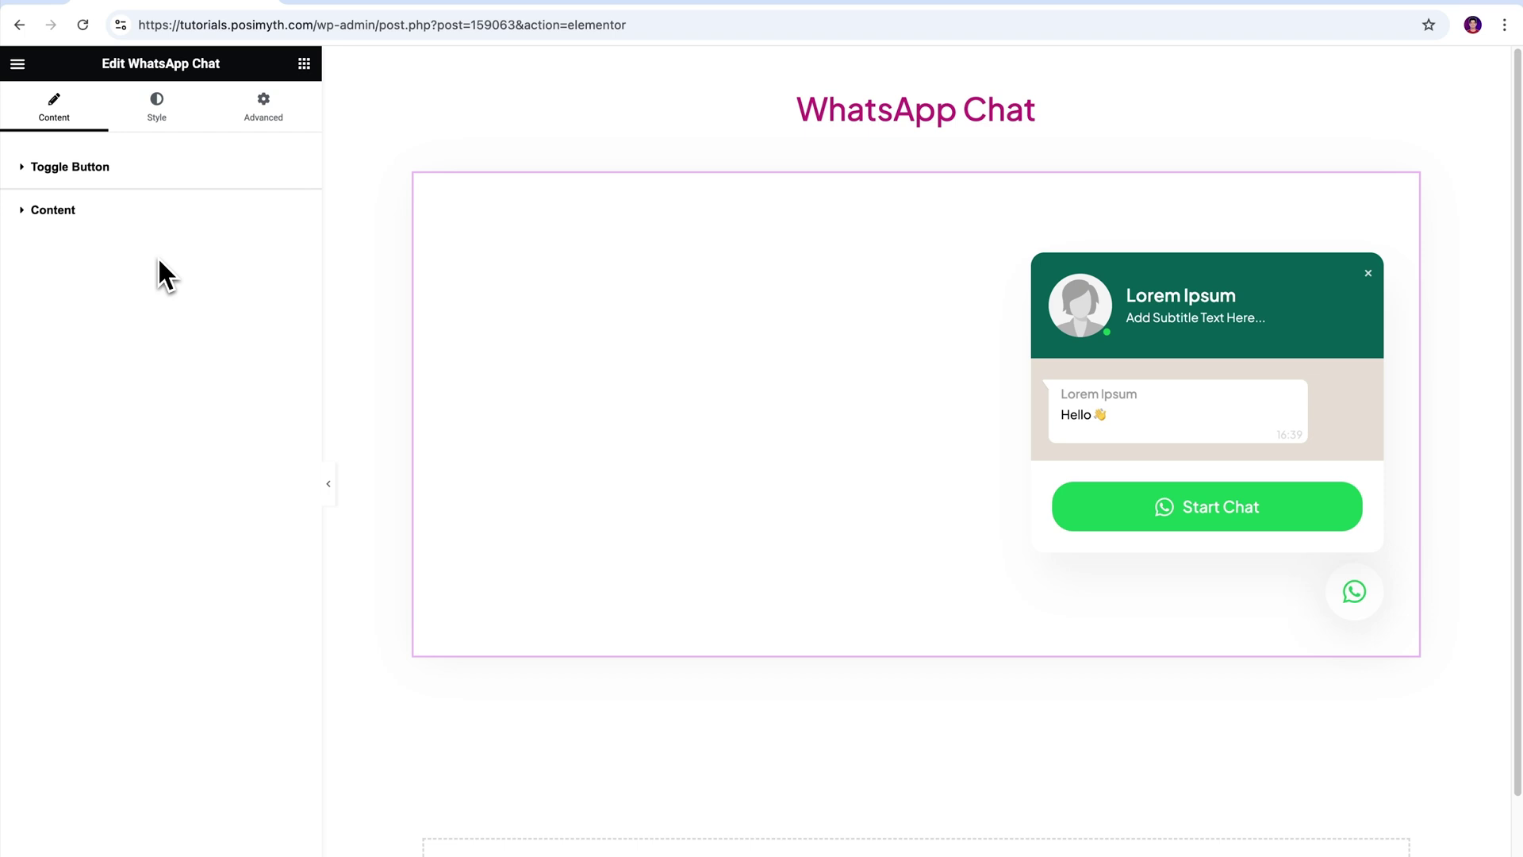
left_click(24, 169)
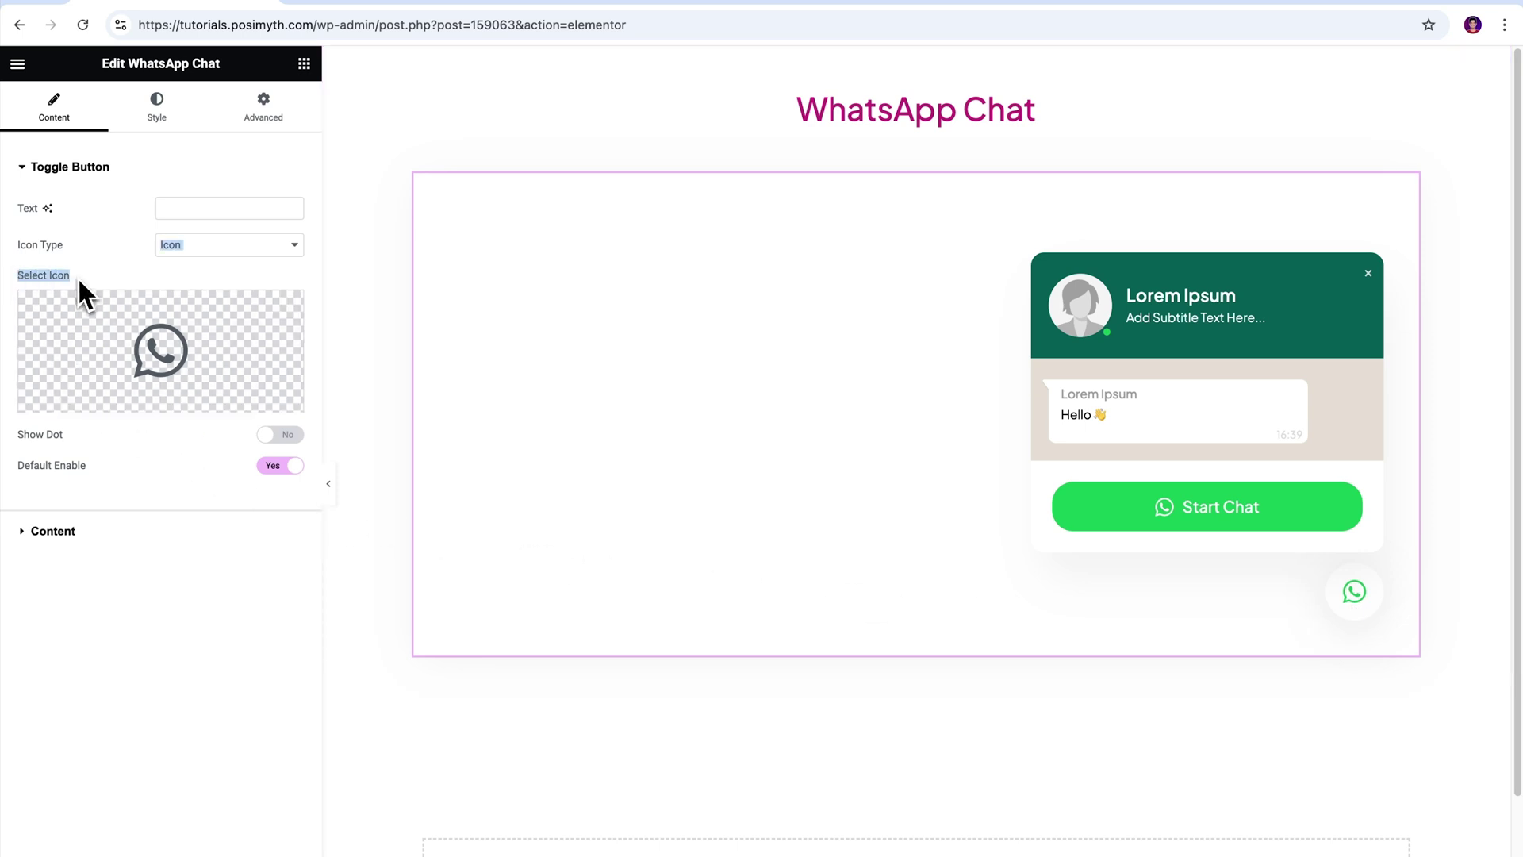
left_click(174, 209)
type("Hello")
key("ctrl+a")
key("BackSpace")
- Turn on Show Dot and keep Default Enable set to Yes
left_click_drag(18, 446, 100, 438)
left_click(270, 437)
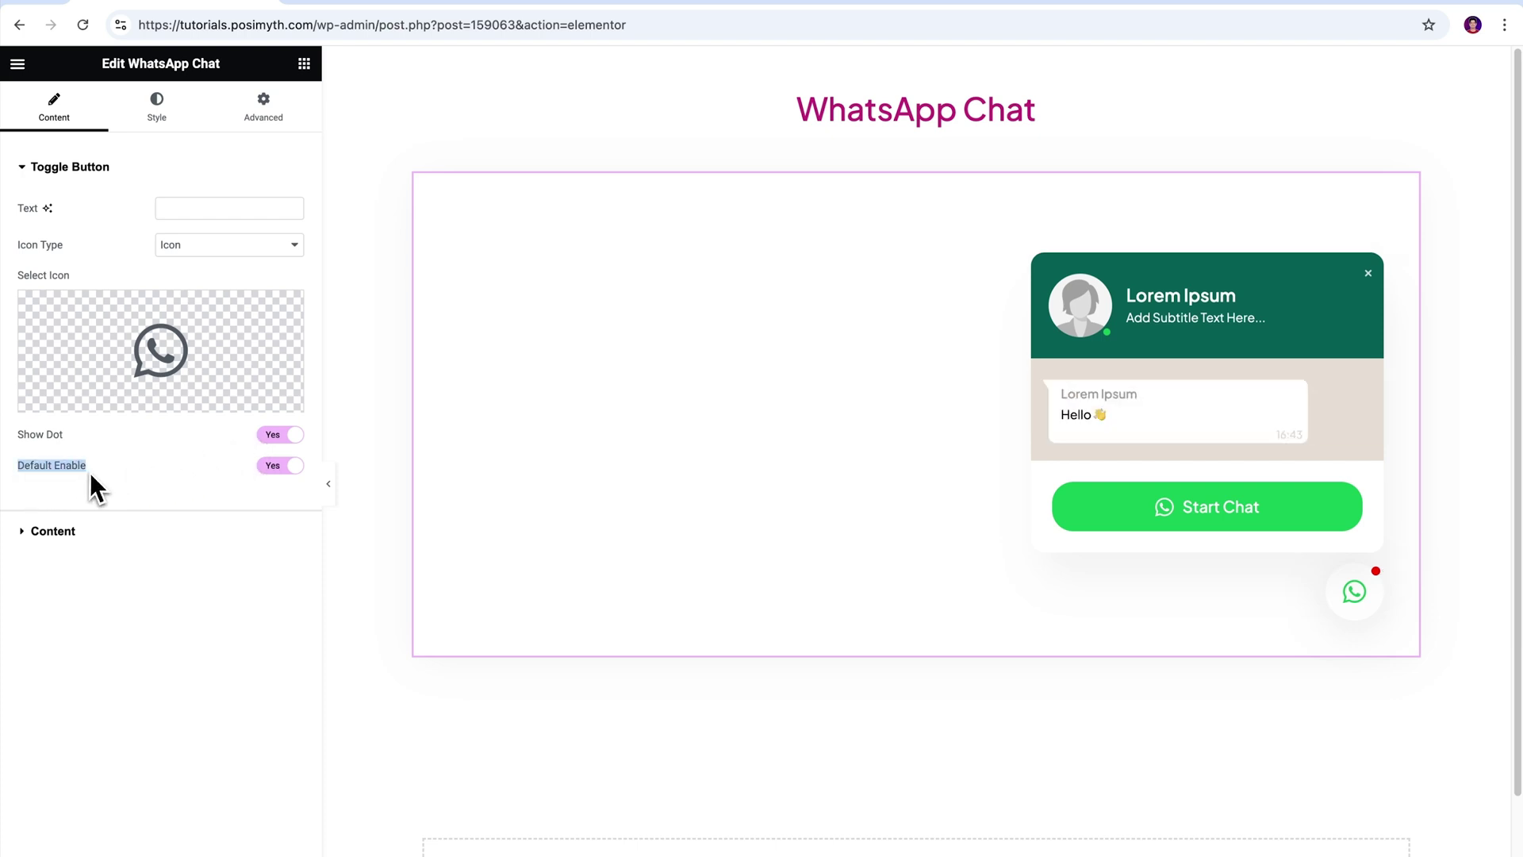
left_click(295, 468)
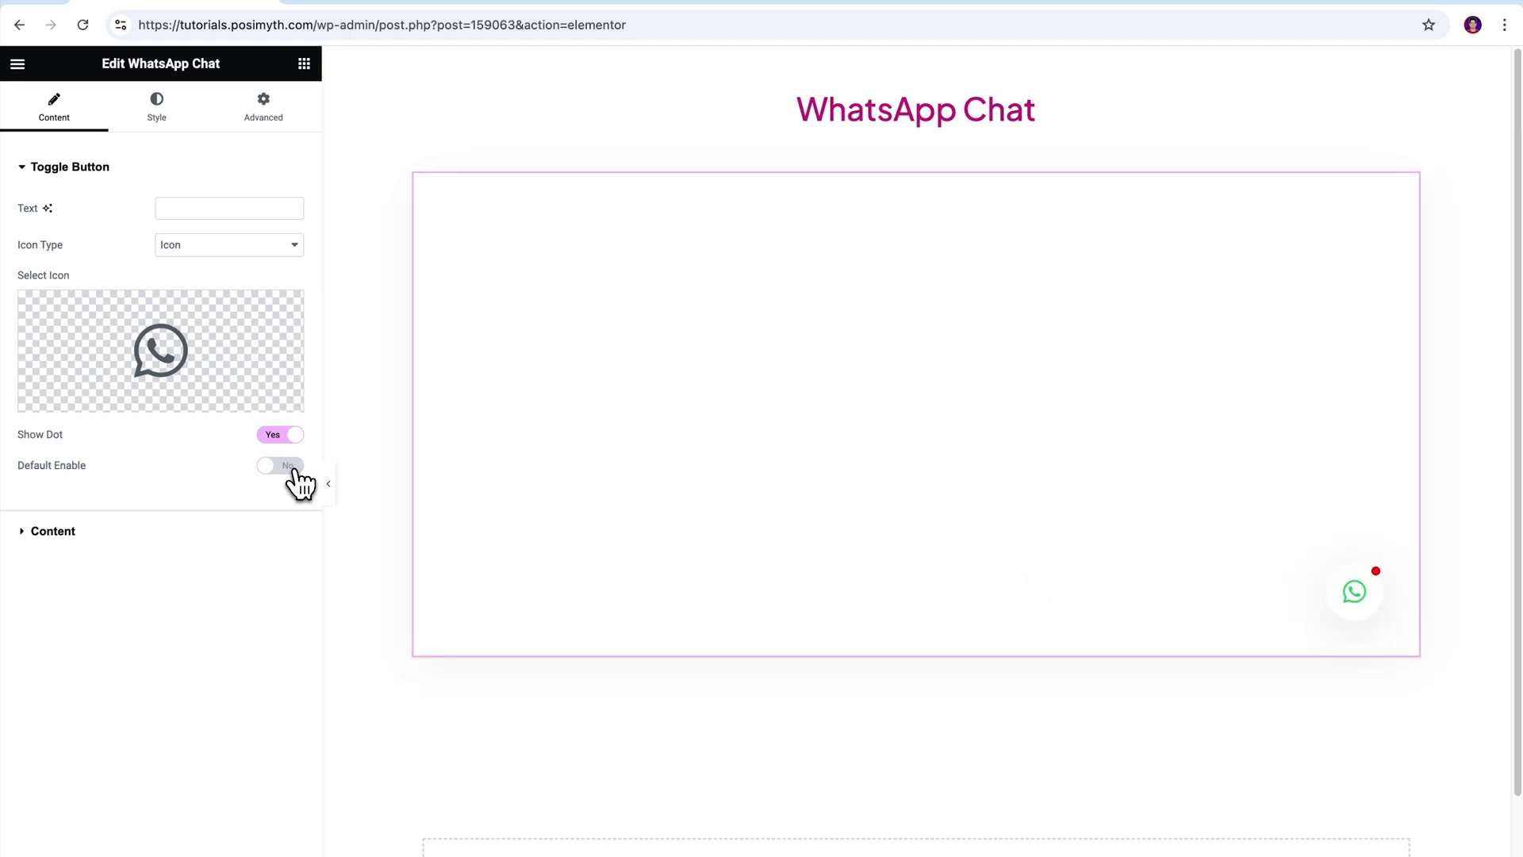
left_click(293, 469)
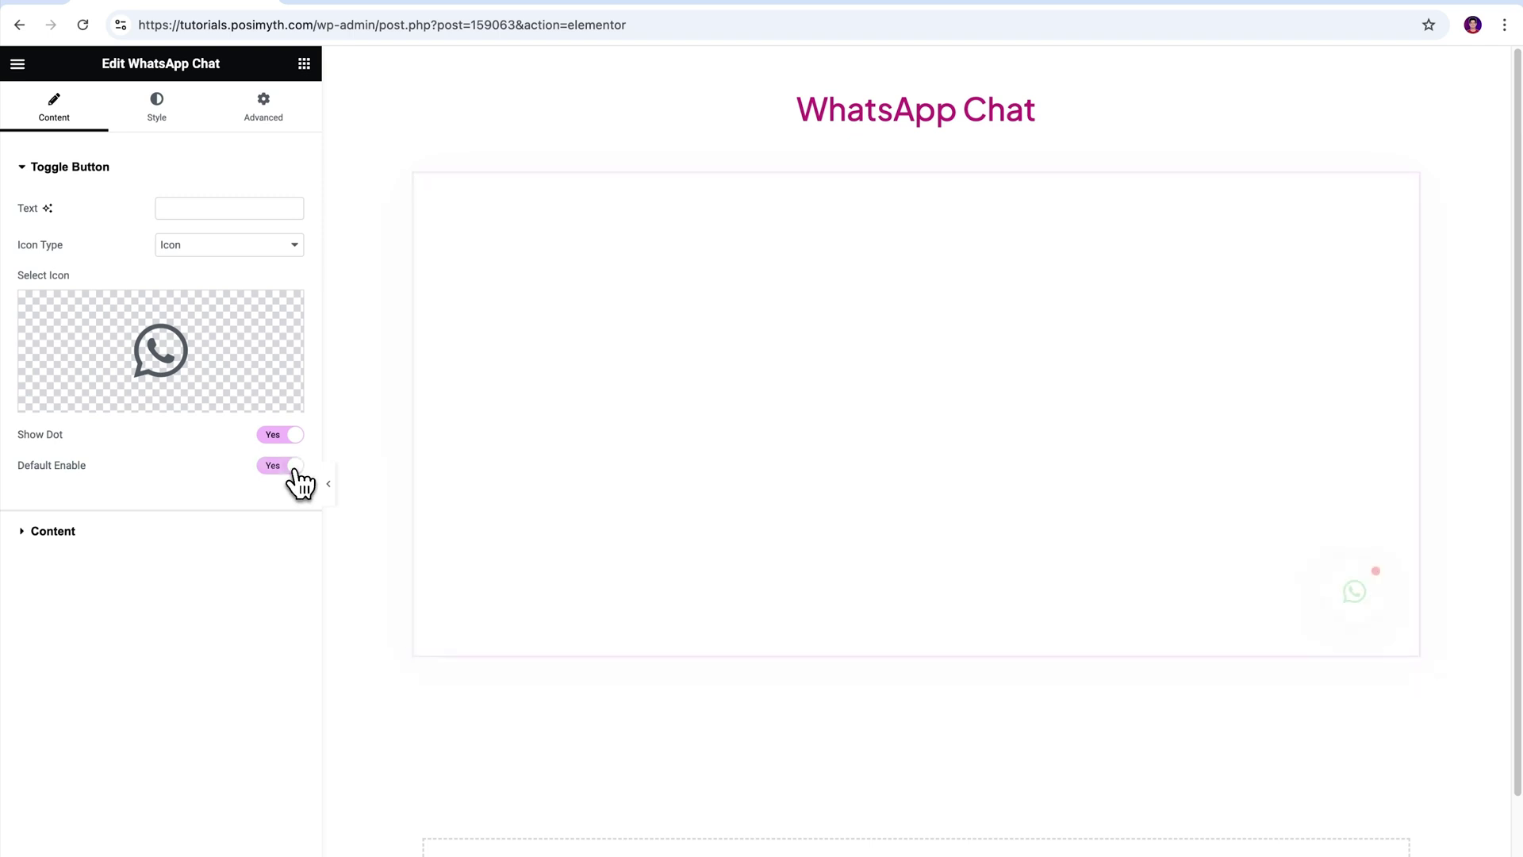
left_click(28, 176)
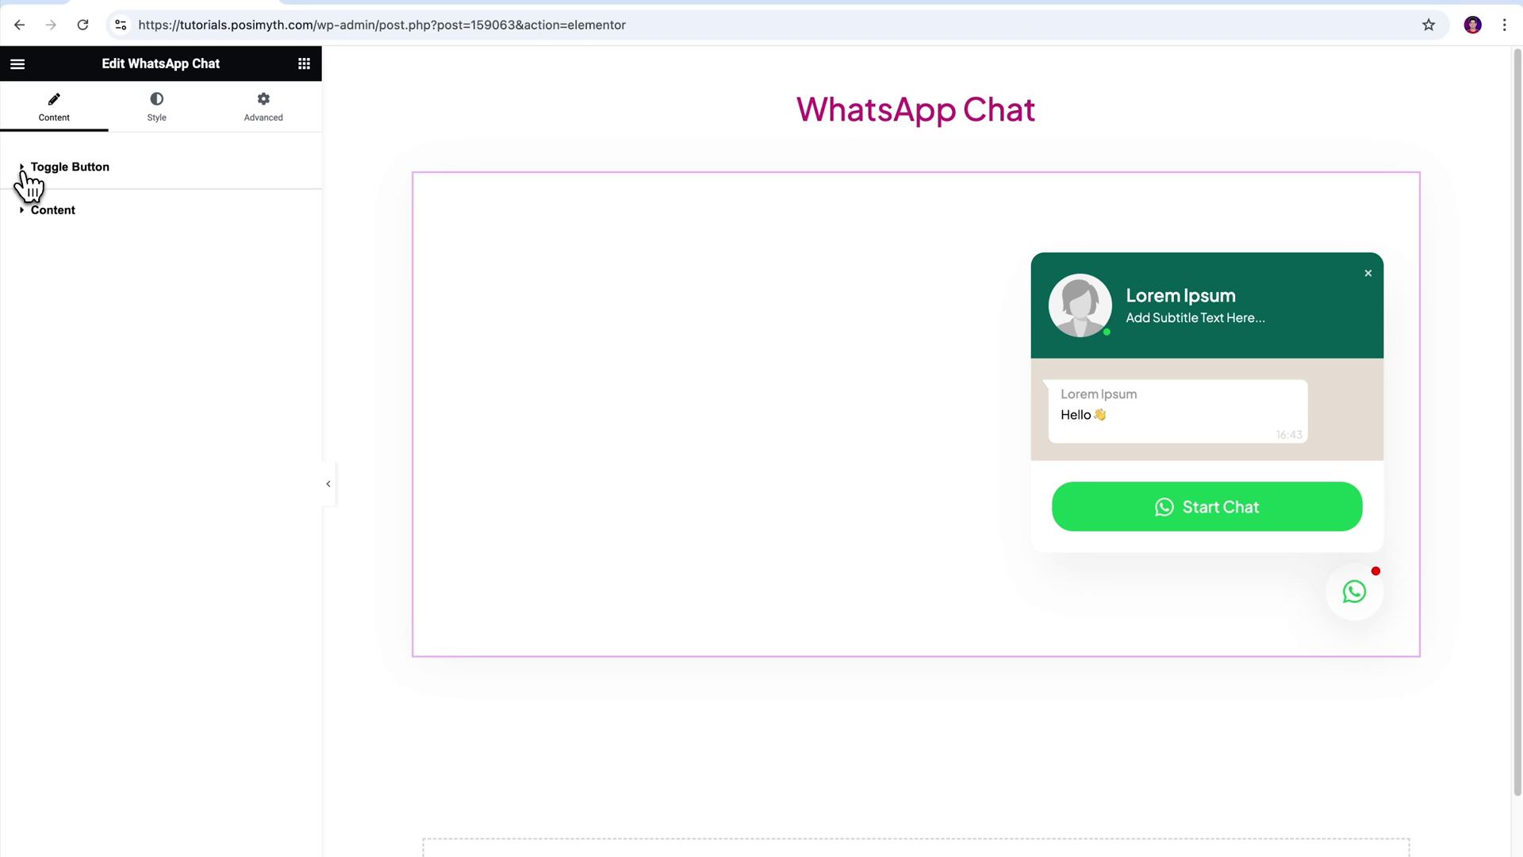
left_click(26, 216)
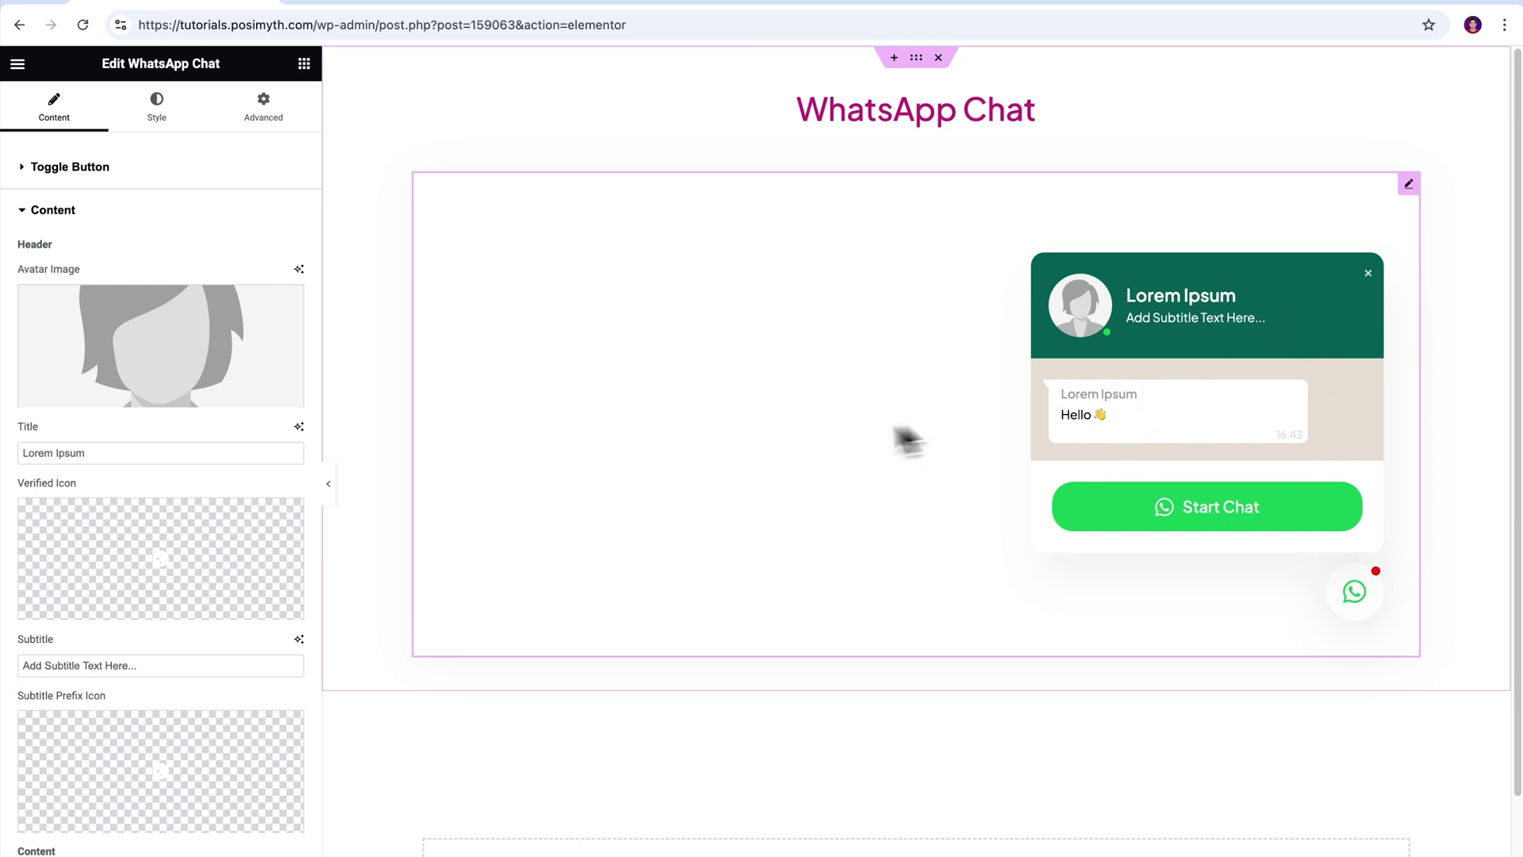
- Set the avatar to the blonde woman's photo and start entering the contact's name as title
left_click(159, 381)
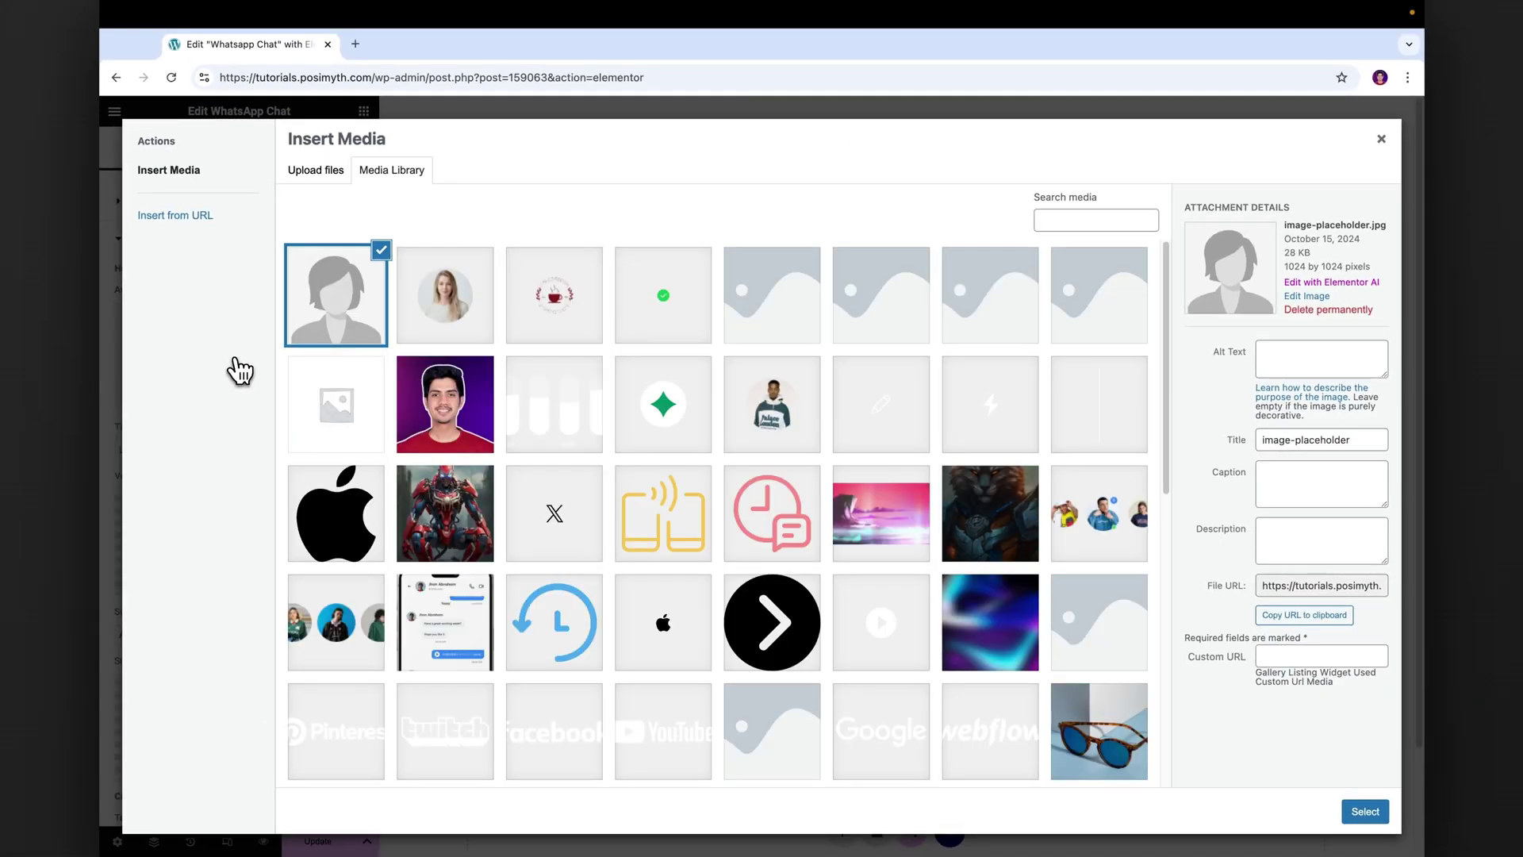
left_click(441, 325)
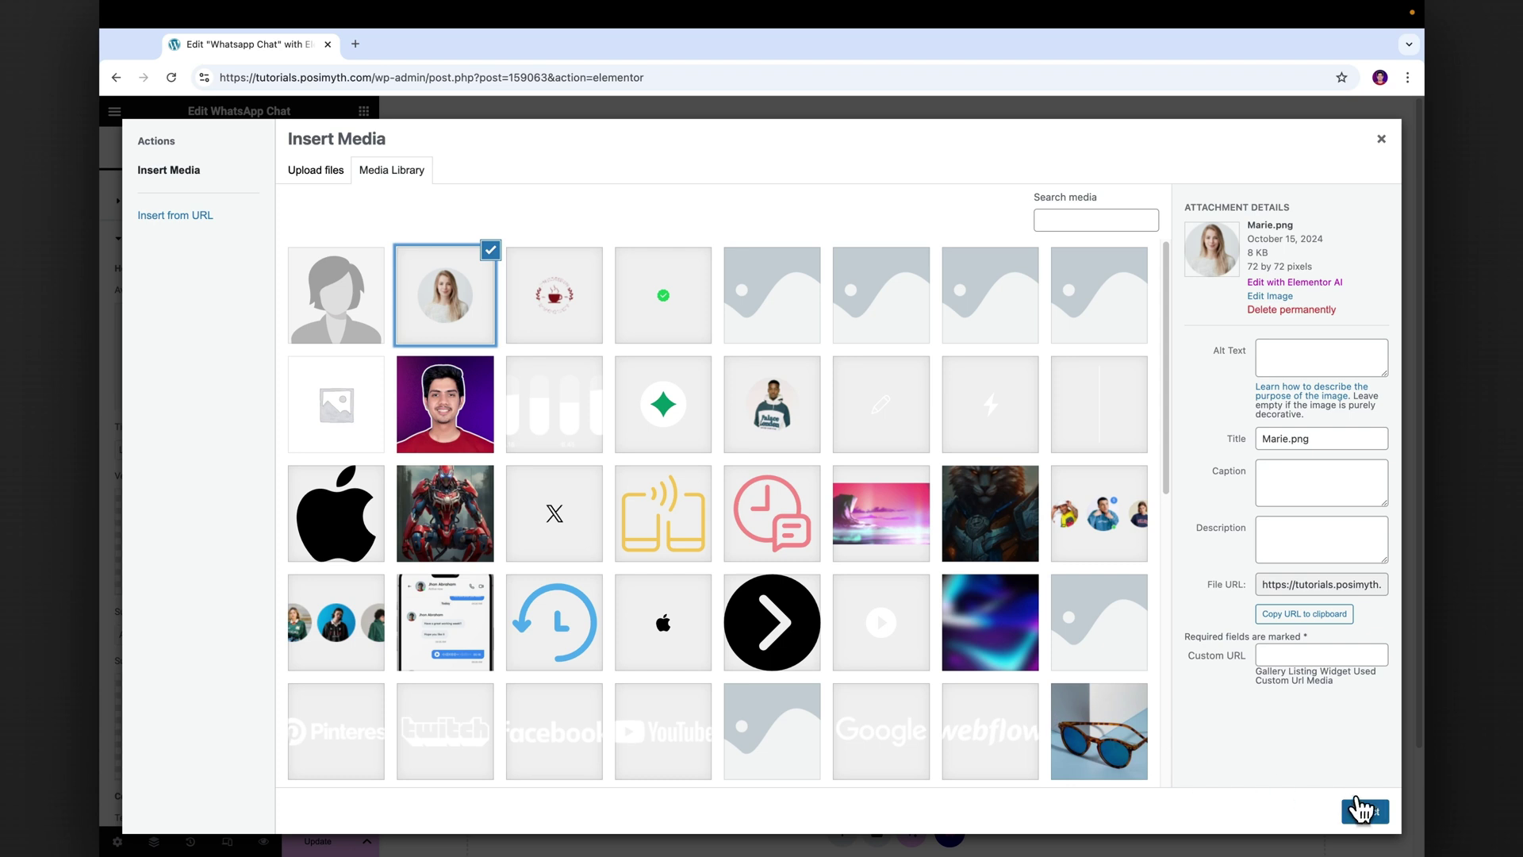
left_click(1365, 815)
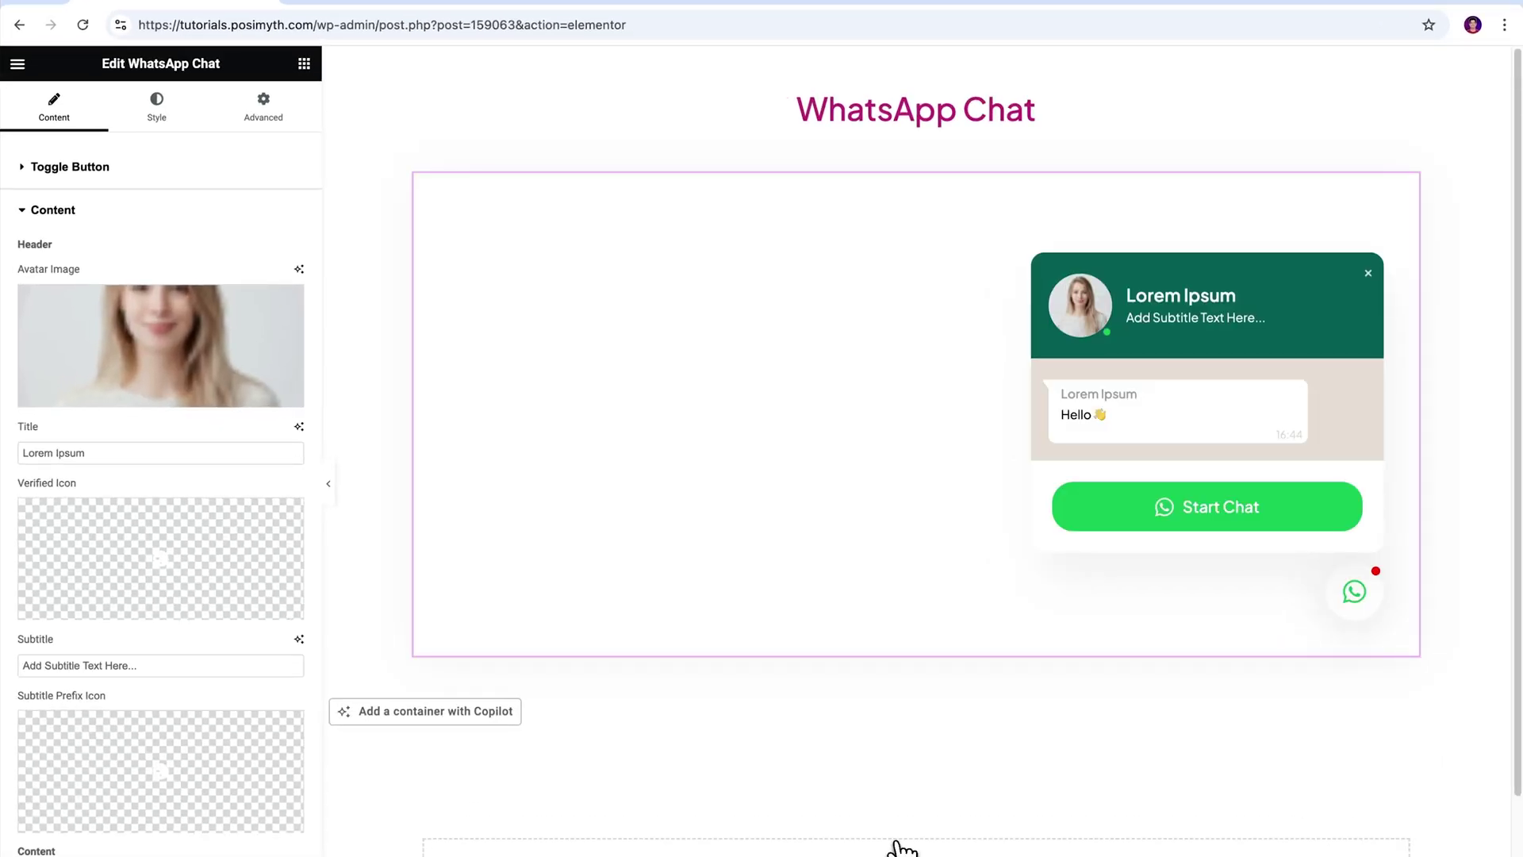
left_click_drag(30, 455, 105, 476)
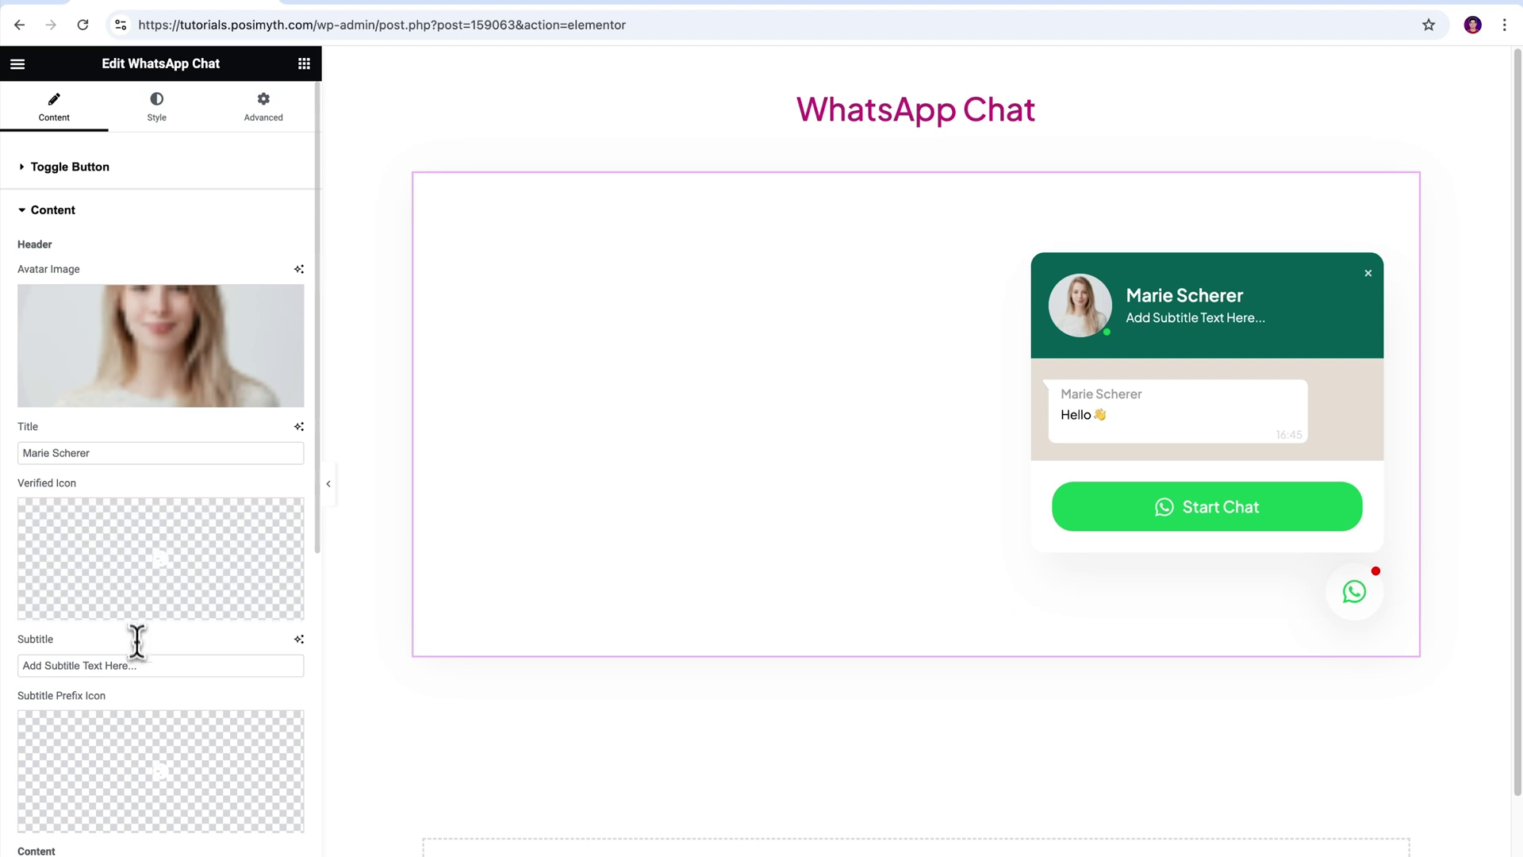
- Replace the subtitle placeholder with 'Typically replies within a day'
left_click_drag(142, 666, 6, 679)
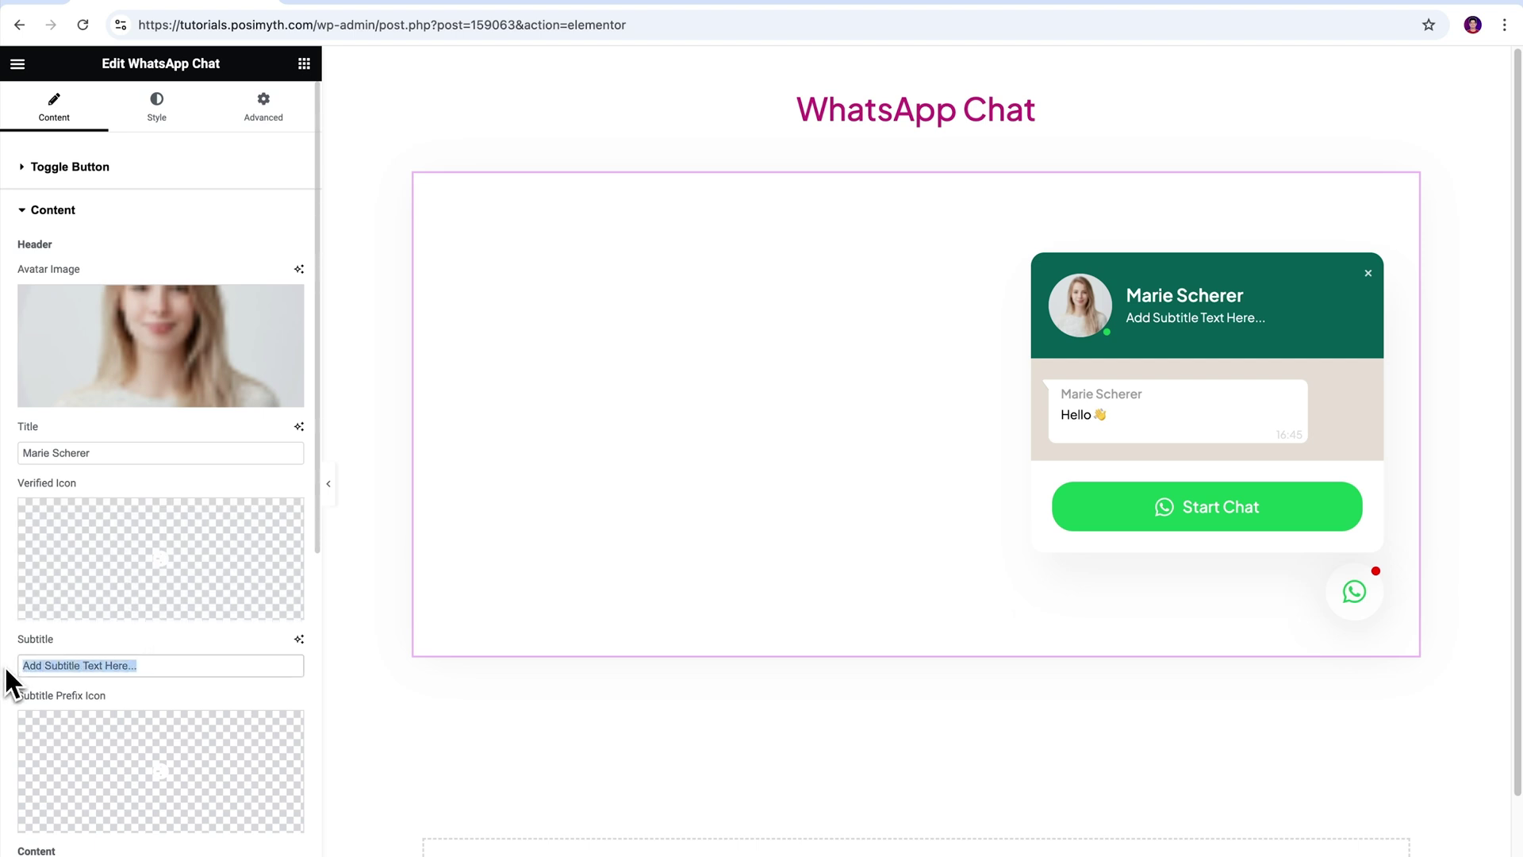
type("Typically")
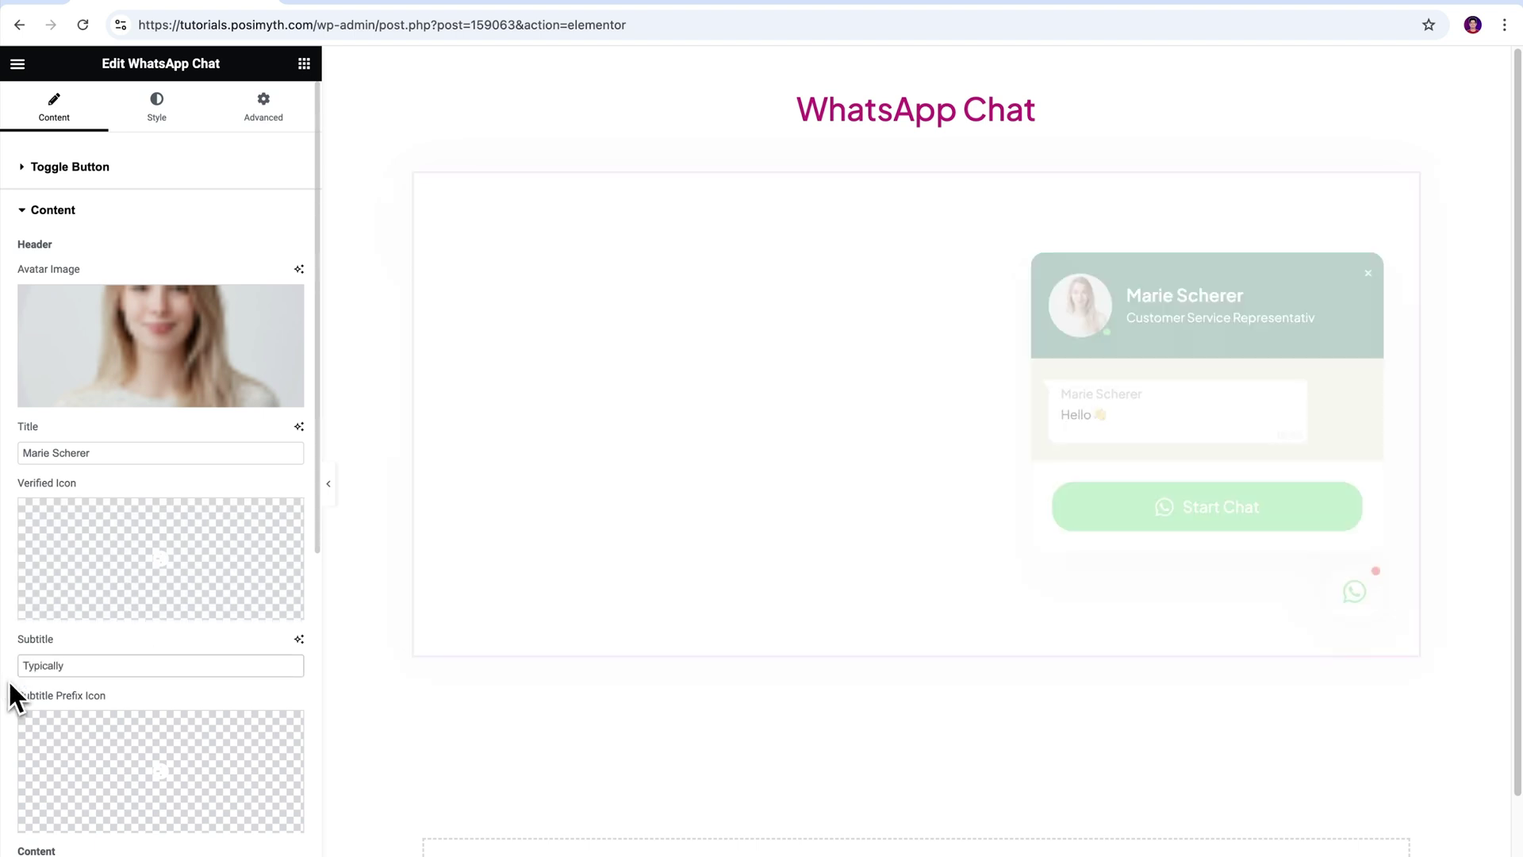
type(" replies within a day")
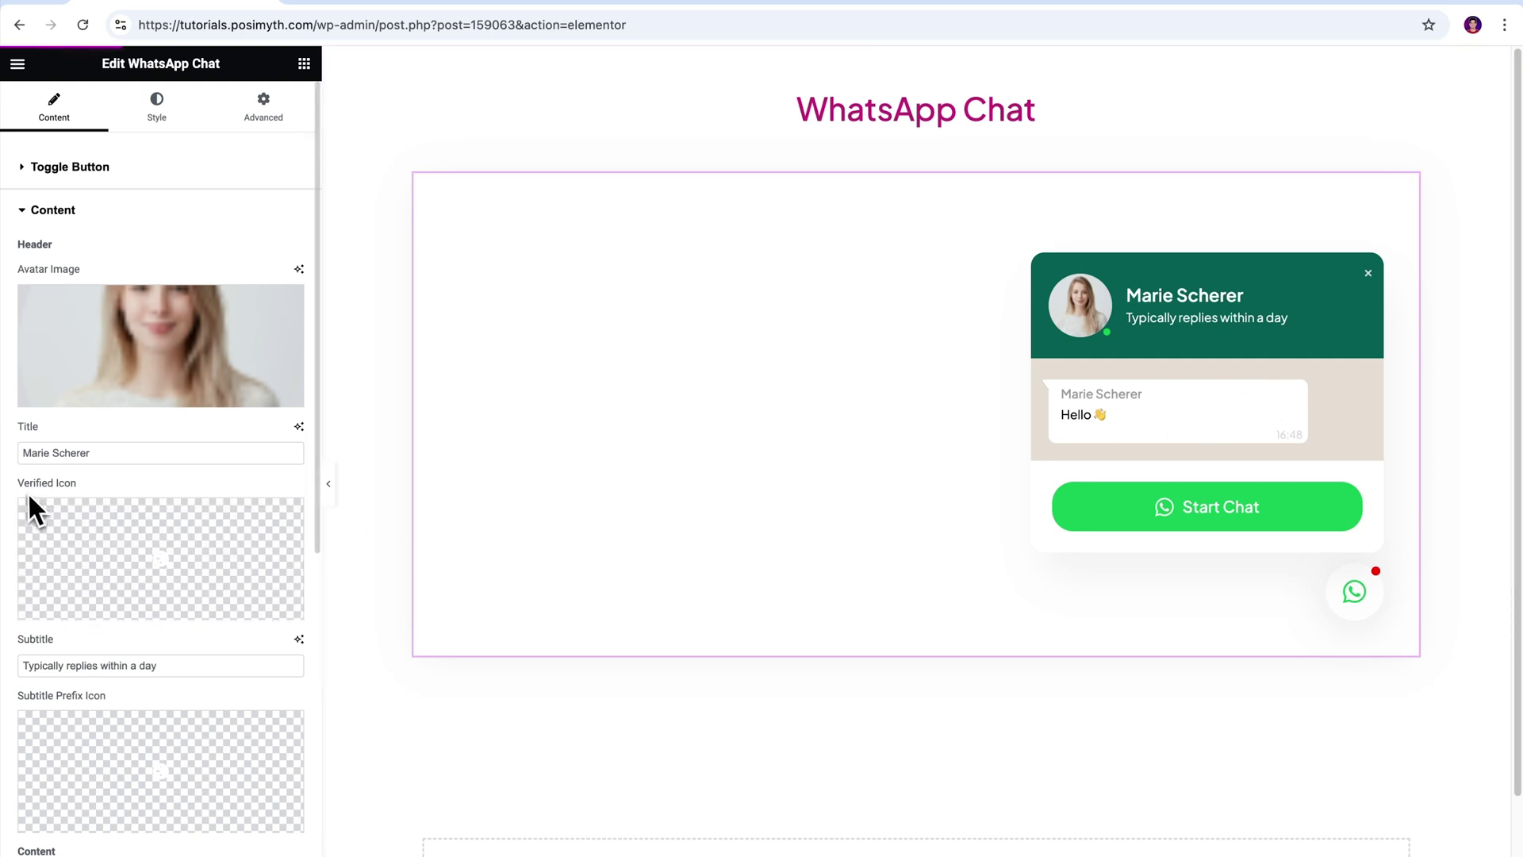
left_click_drag(45, 483, 160, 496)
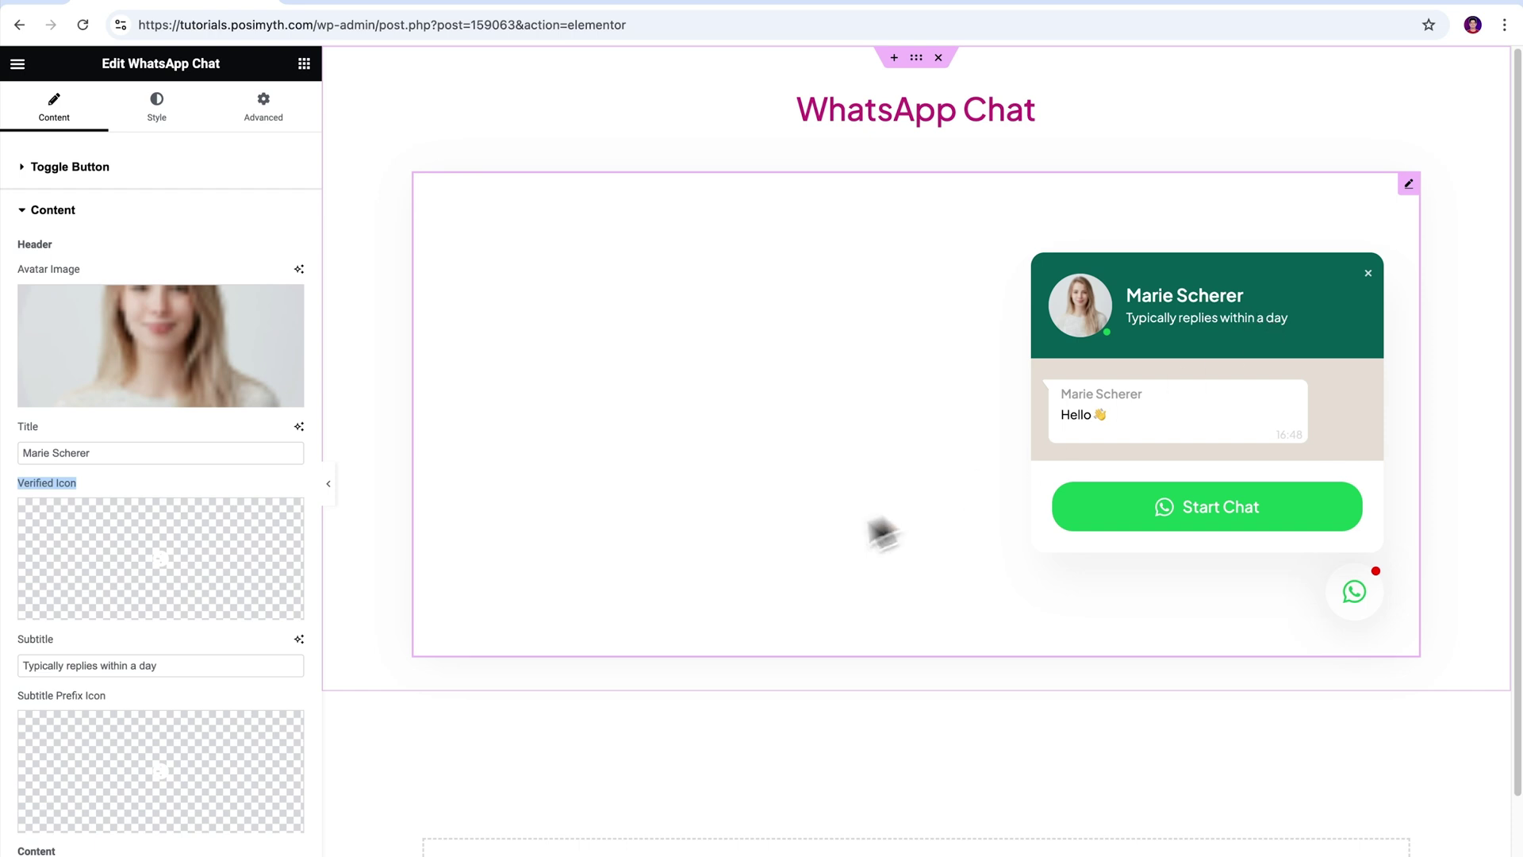
- Upload whatsapp-verify.svg as the Verified Icon, leaving the Icon Library without choosing
mouse_move(284, 620)
left_click(238, 610)
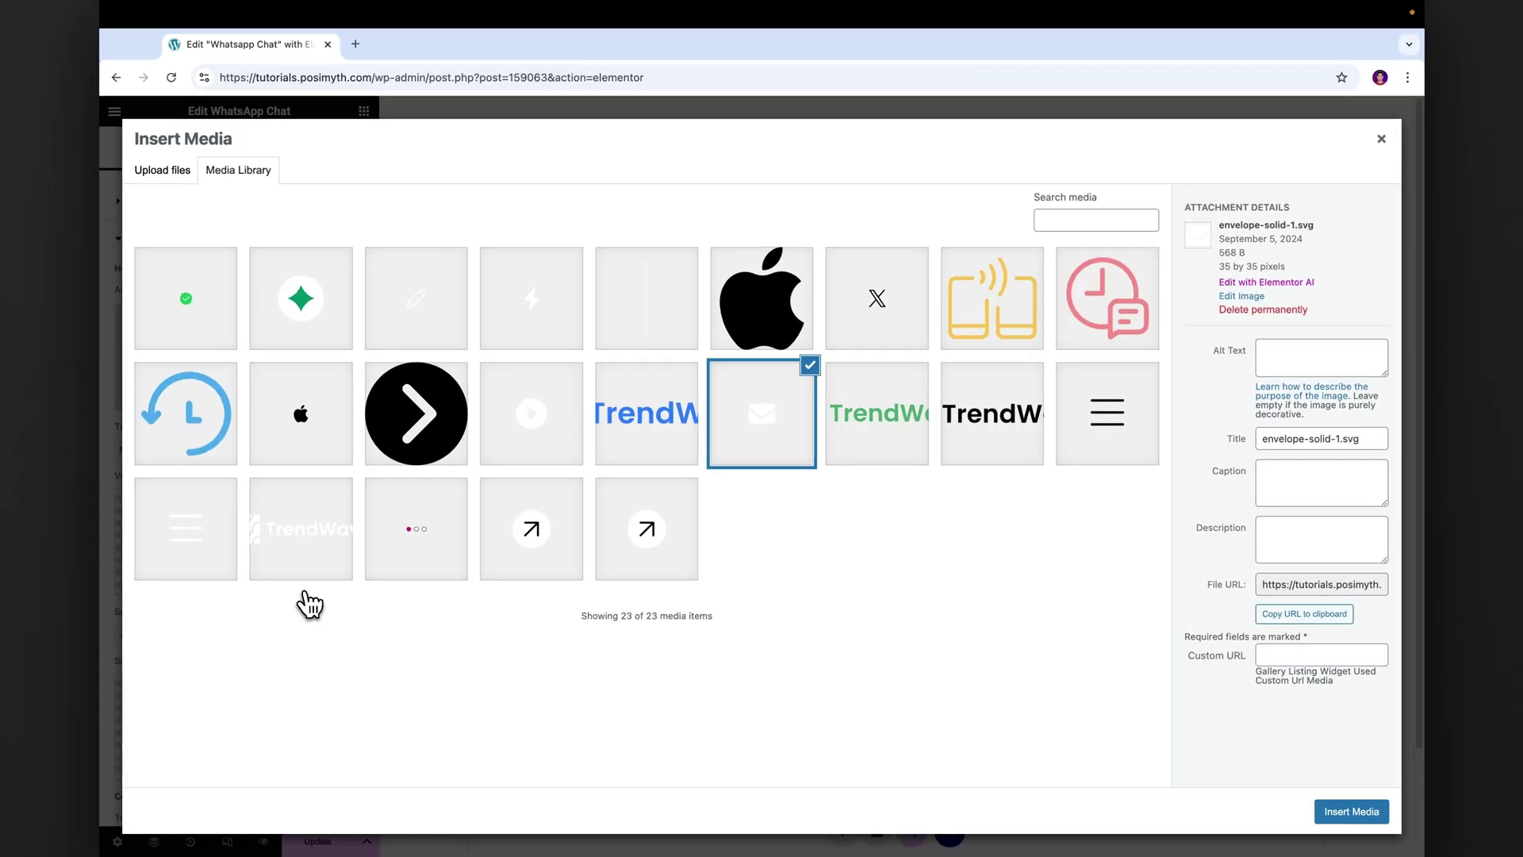
left_click(213, 357)
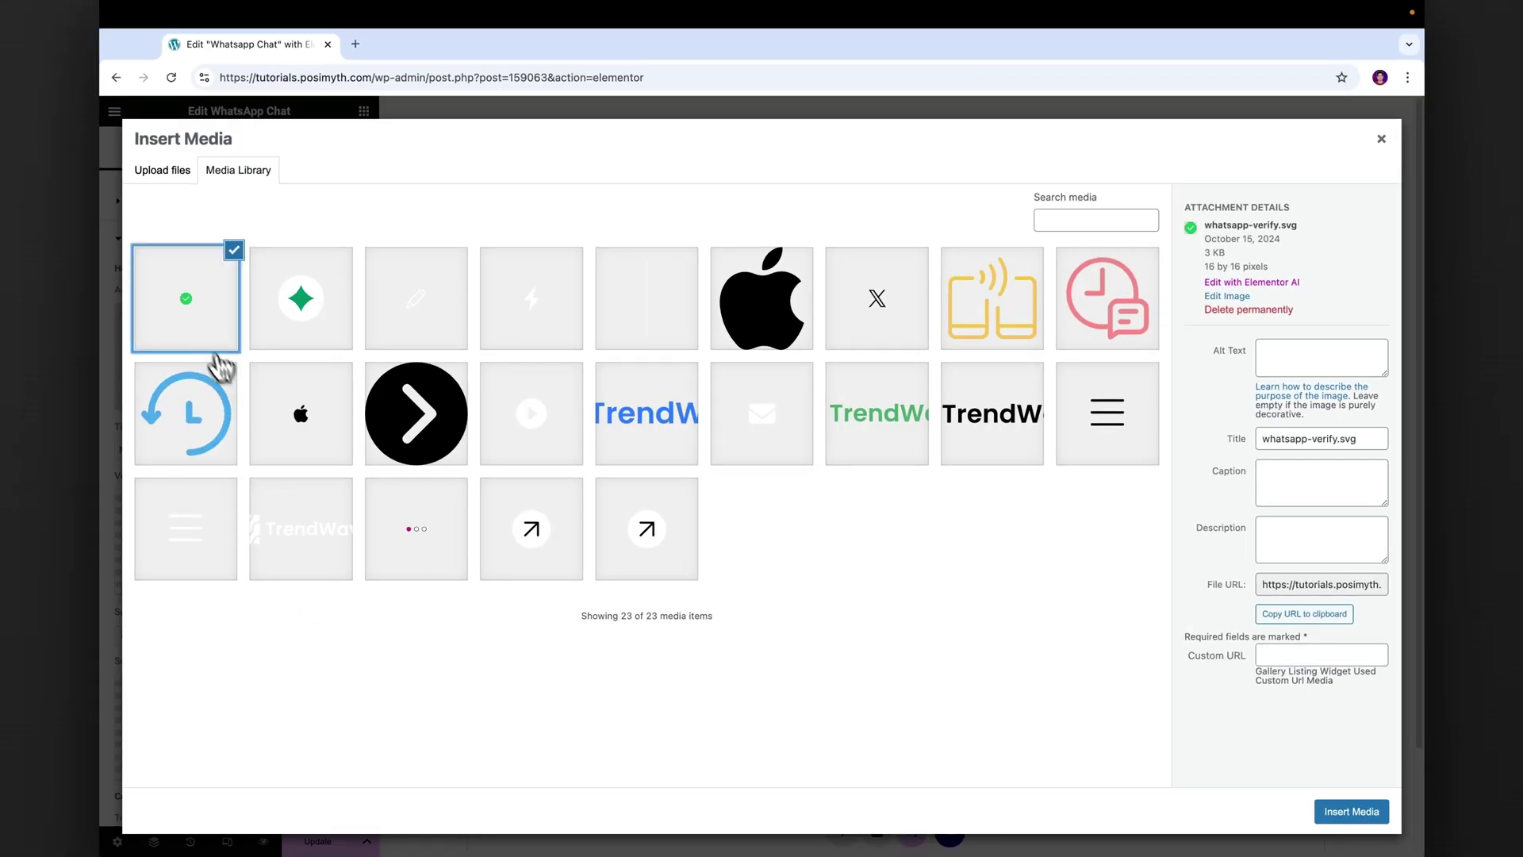
left_click(1347, 814)
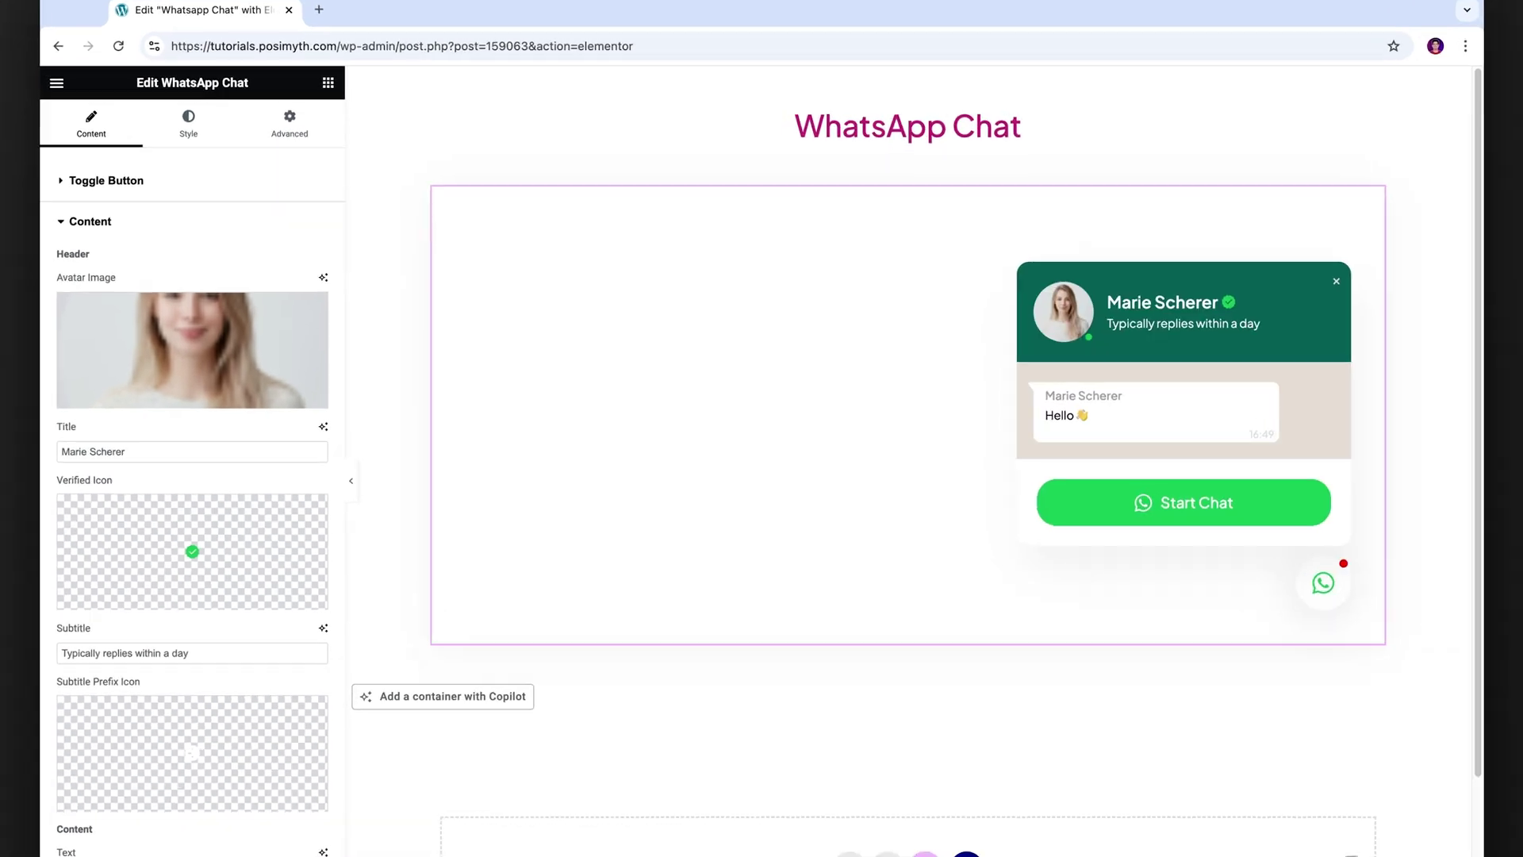
left_click(79, 620)
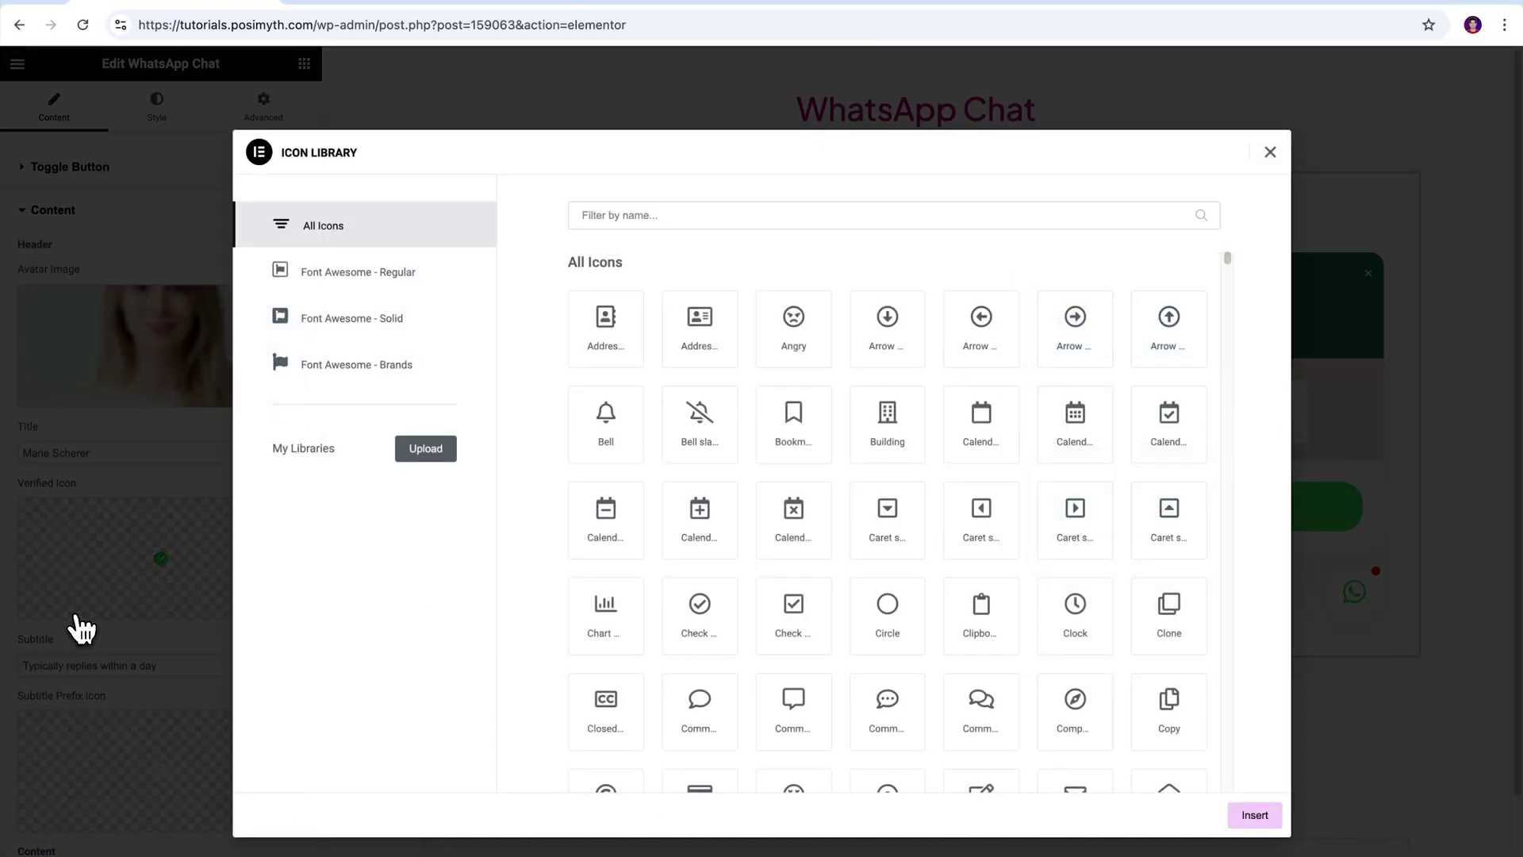
left_click(1270, 152)
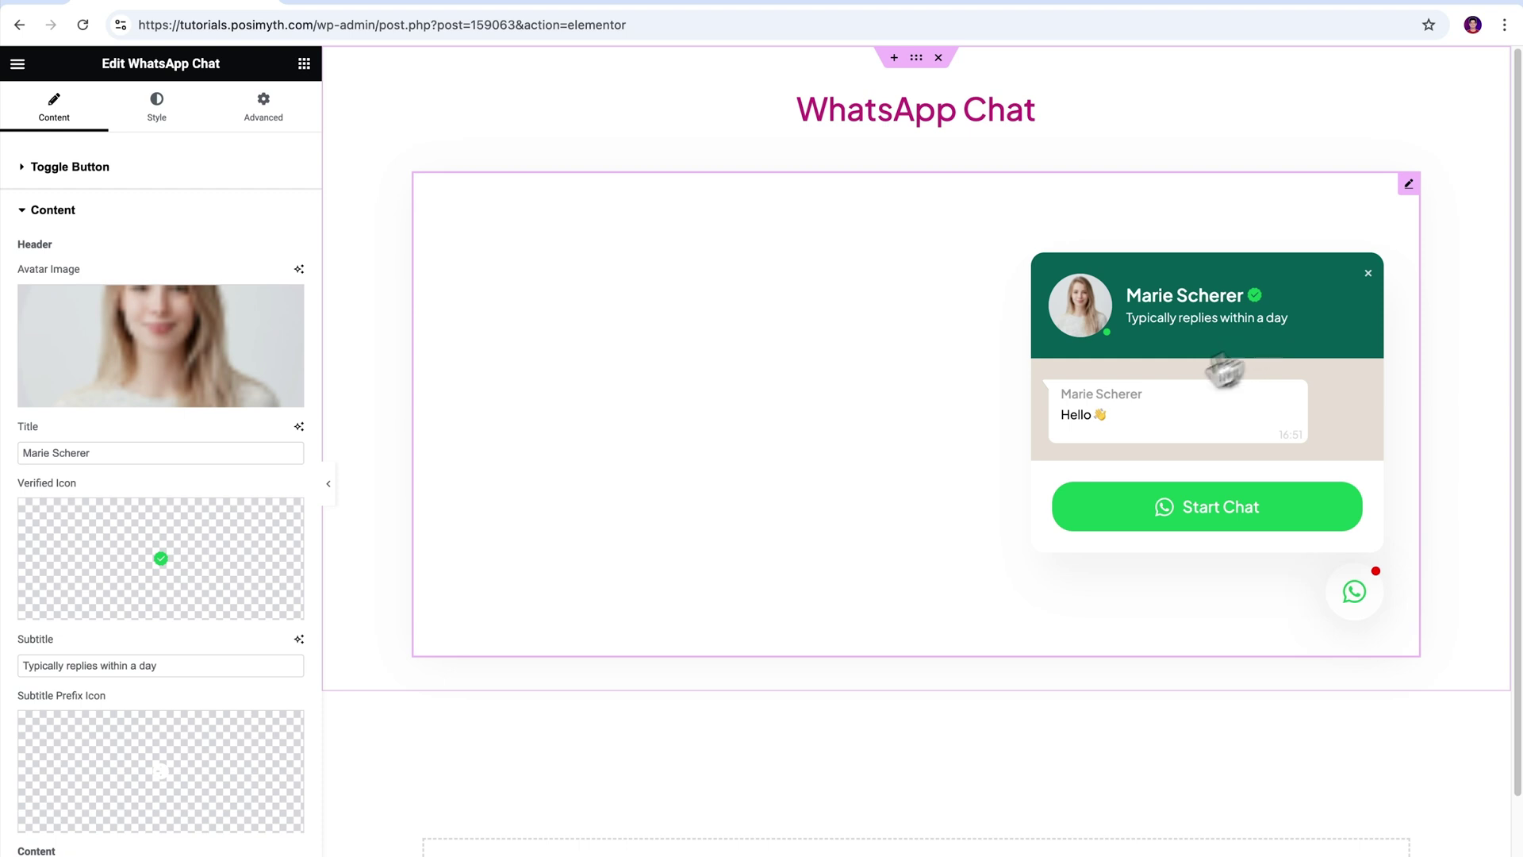
left_click_drag(17, 697, 140, 698)
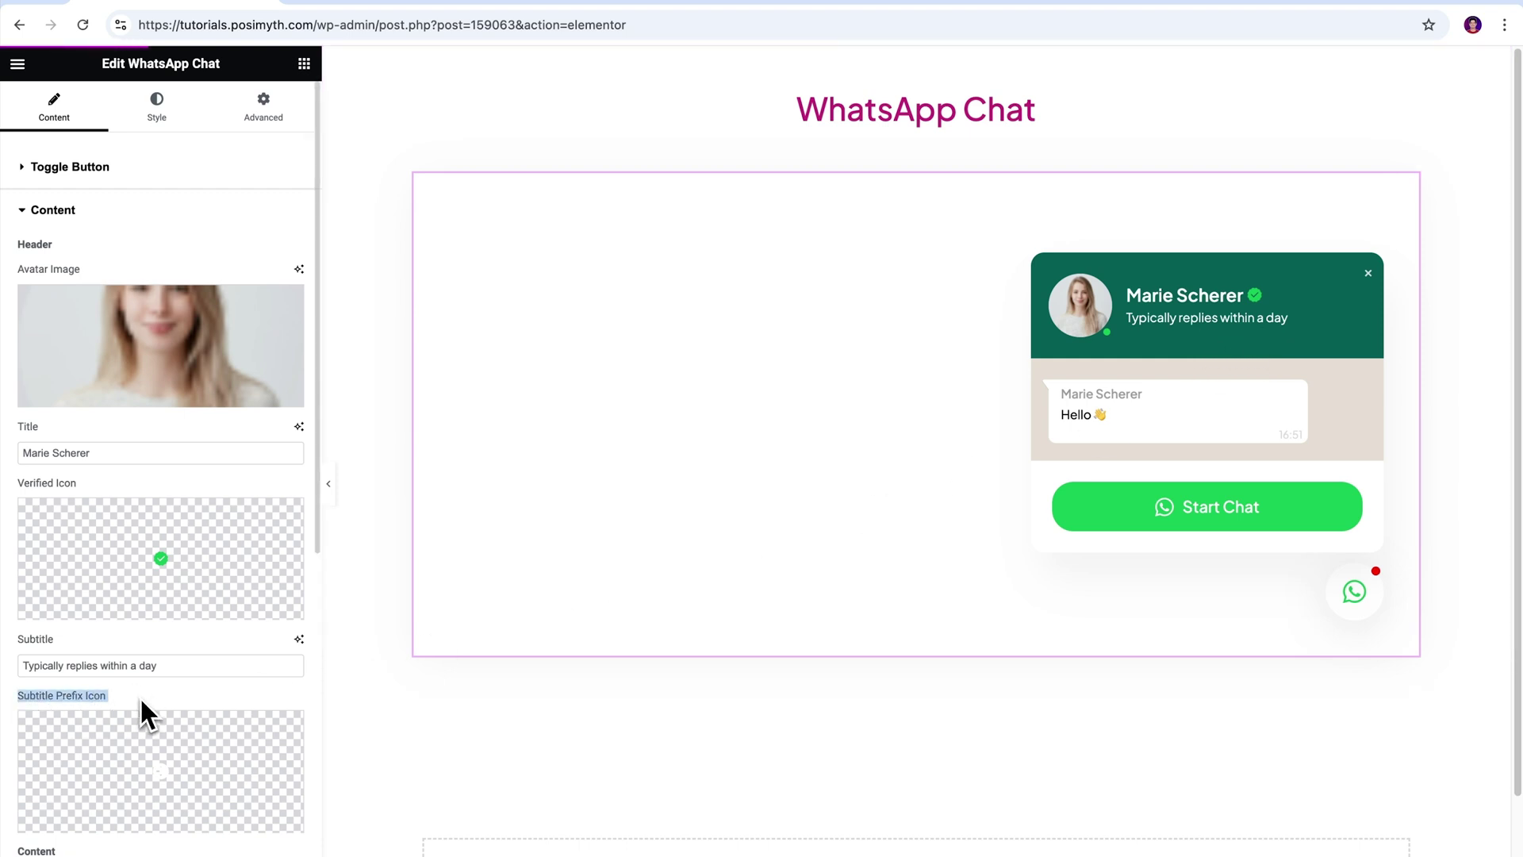
- Append '</br> How can I help you?' after 'Hello 👋' in the greeting text and re-check the chat popup preview
left_click_drag(317, 472, 314, 791)
left_click_drag(17, 290, 59, 292)
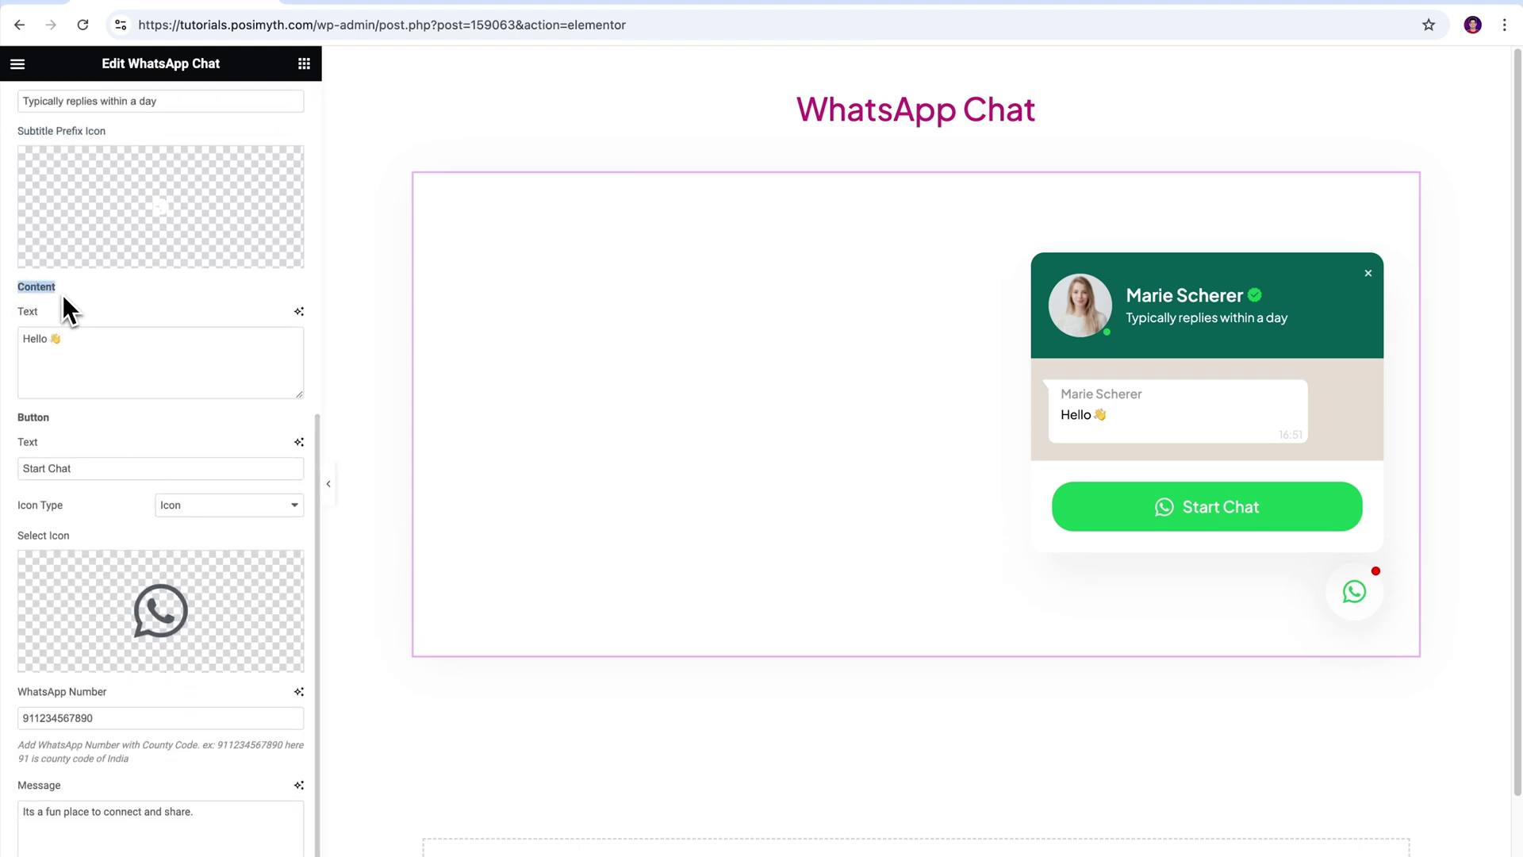
left_click(85, 344)
type("<")
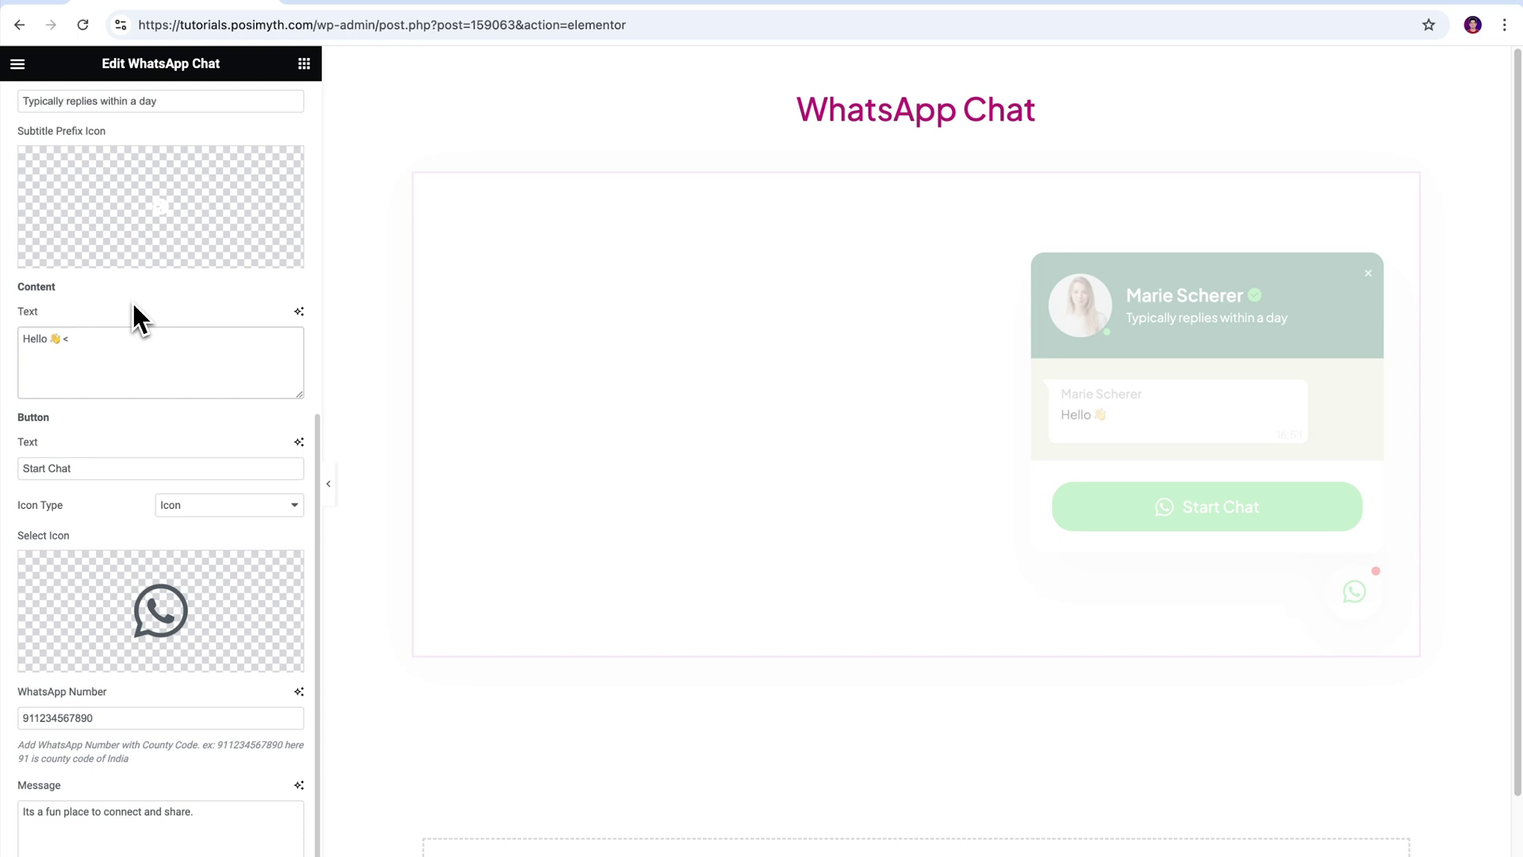
type("/br> How can I help you?")
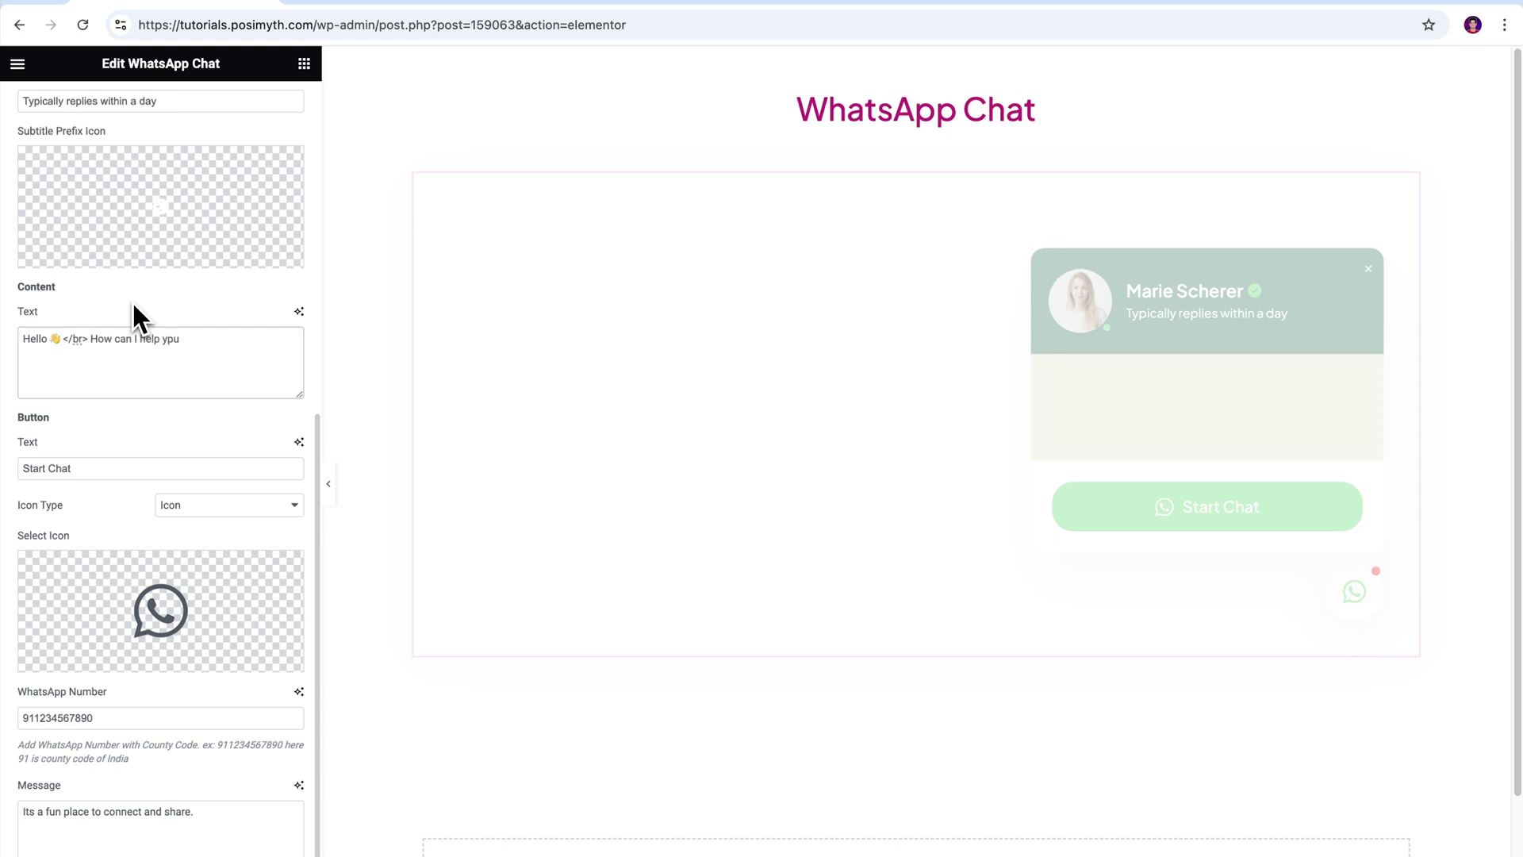
left_click(1357, 606)
left_click(1356, 607)
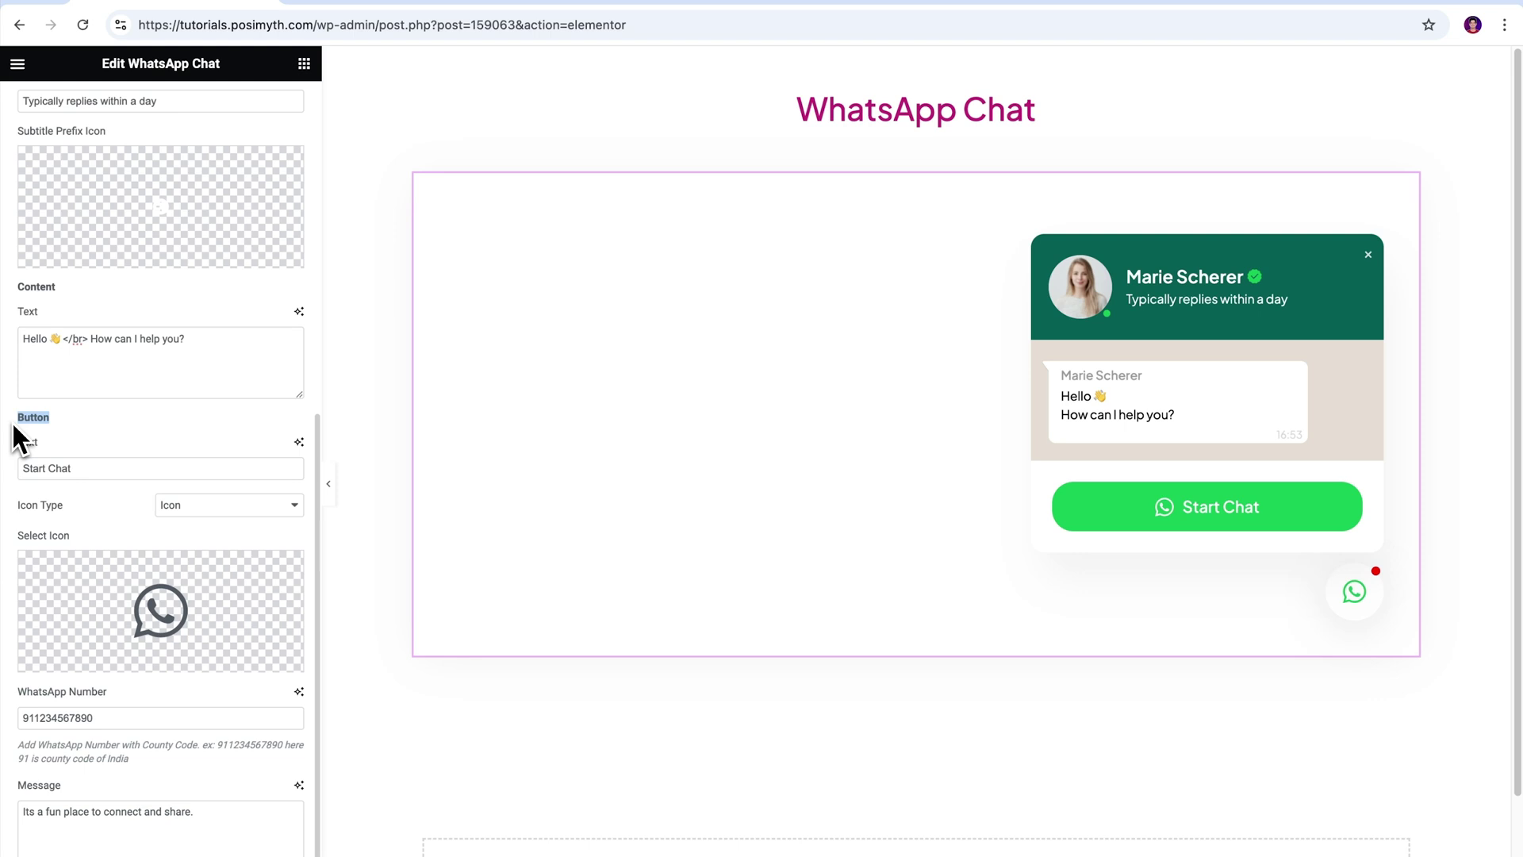
- Add an exclamation mark so the button label reads 'Start Chat!', then check the WhatsApp Number setting
left_click(1355, 602)
left_click(1358, 609)
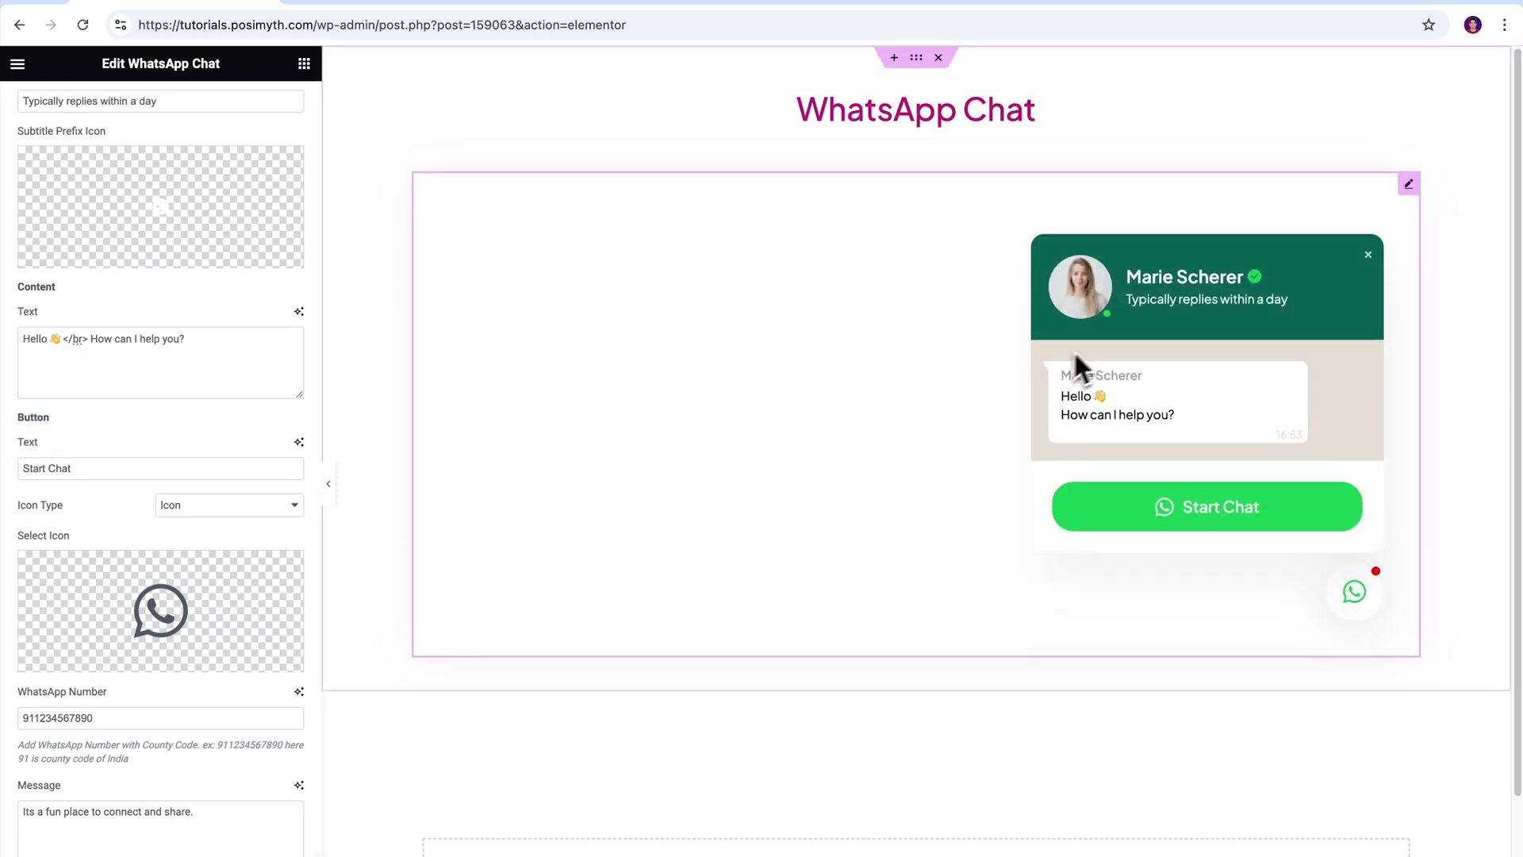
left_click(85, 468)
type("!")
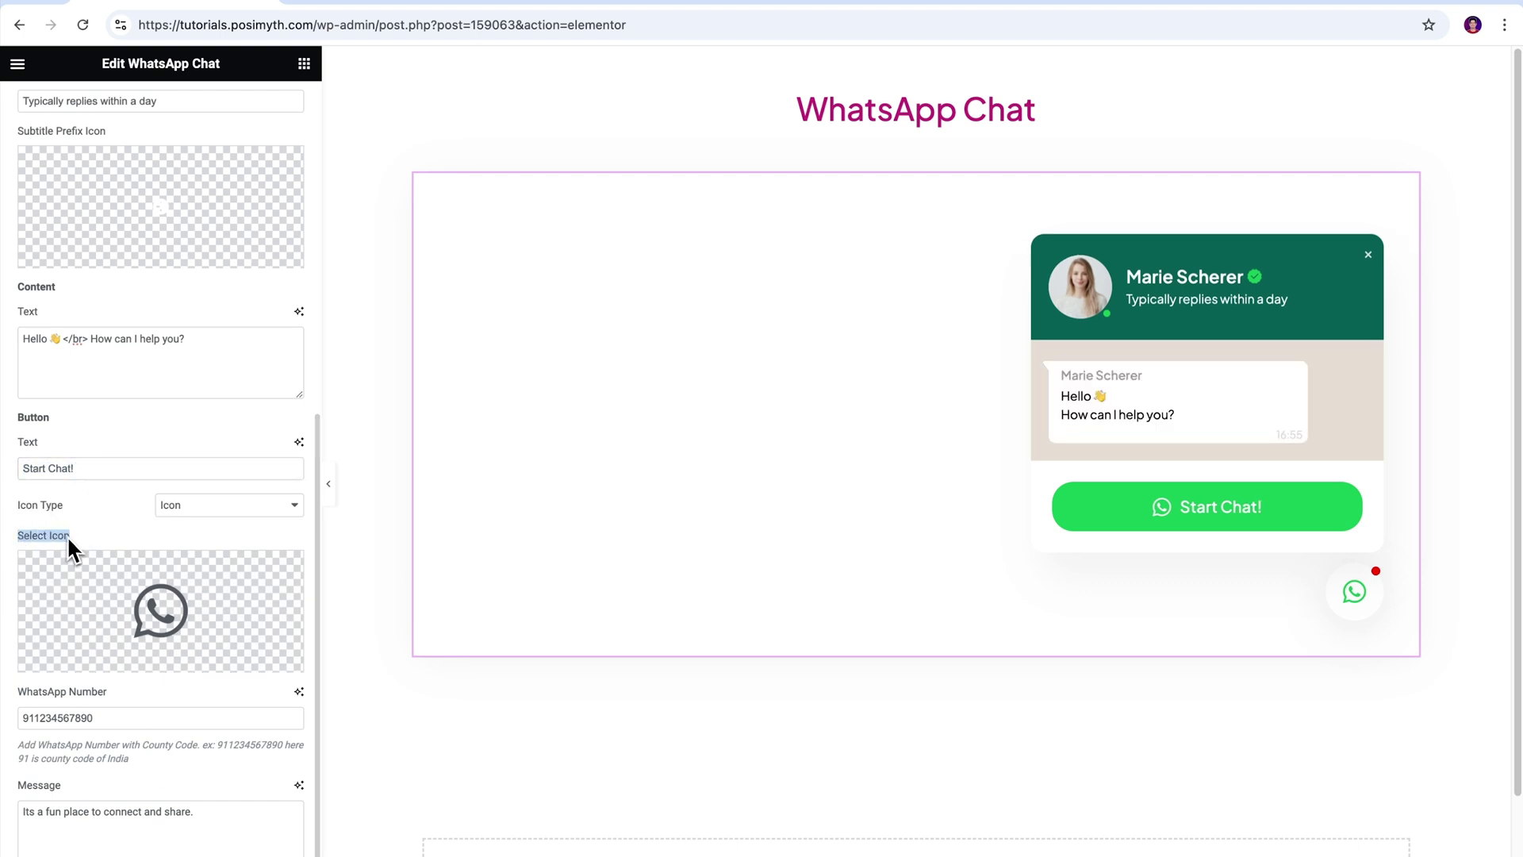
mouse_move(152, 618)
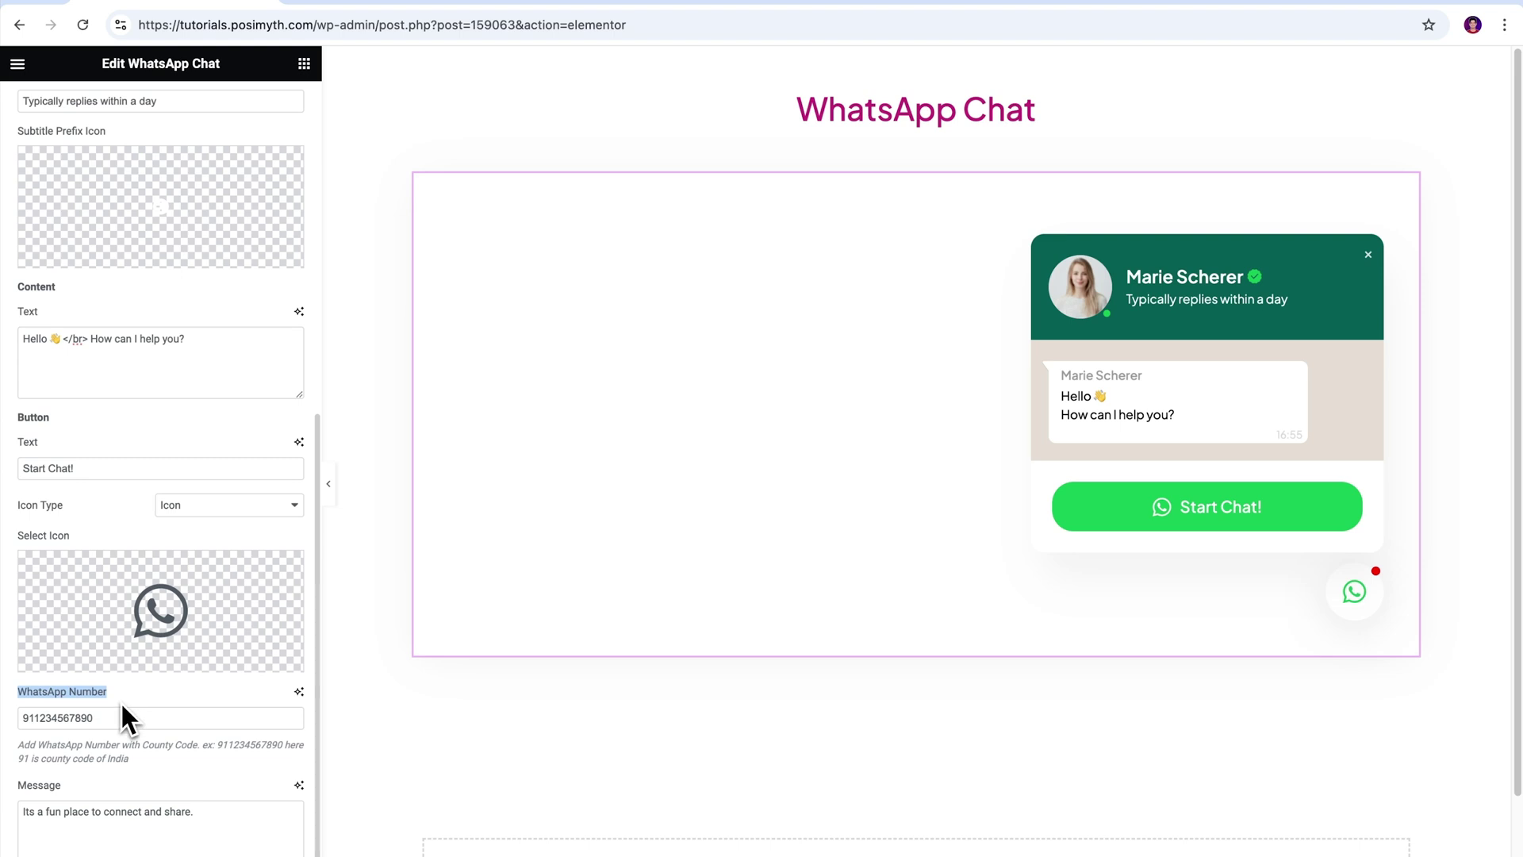
left_click(108, 717)
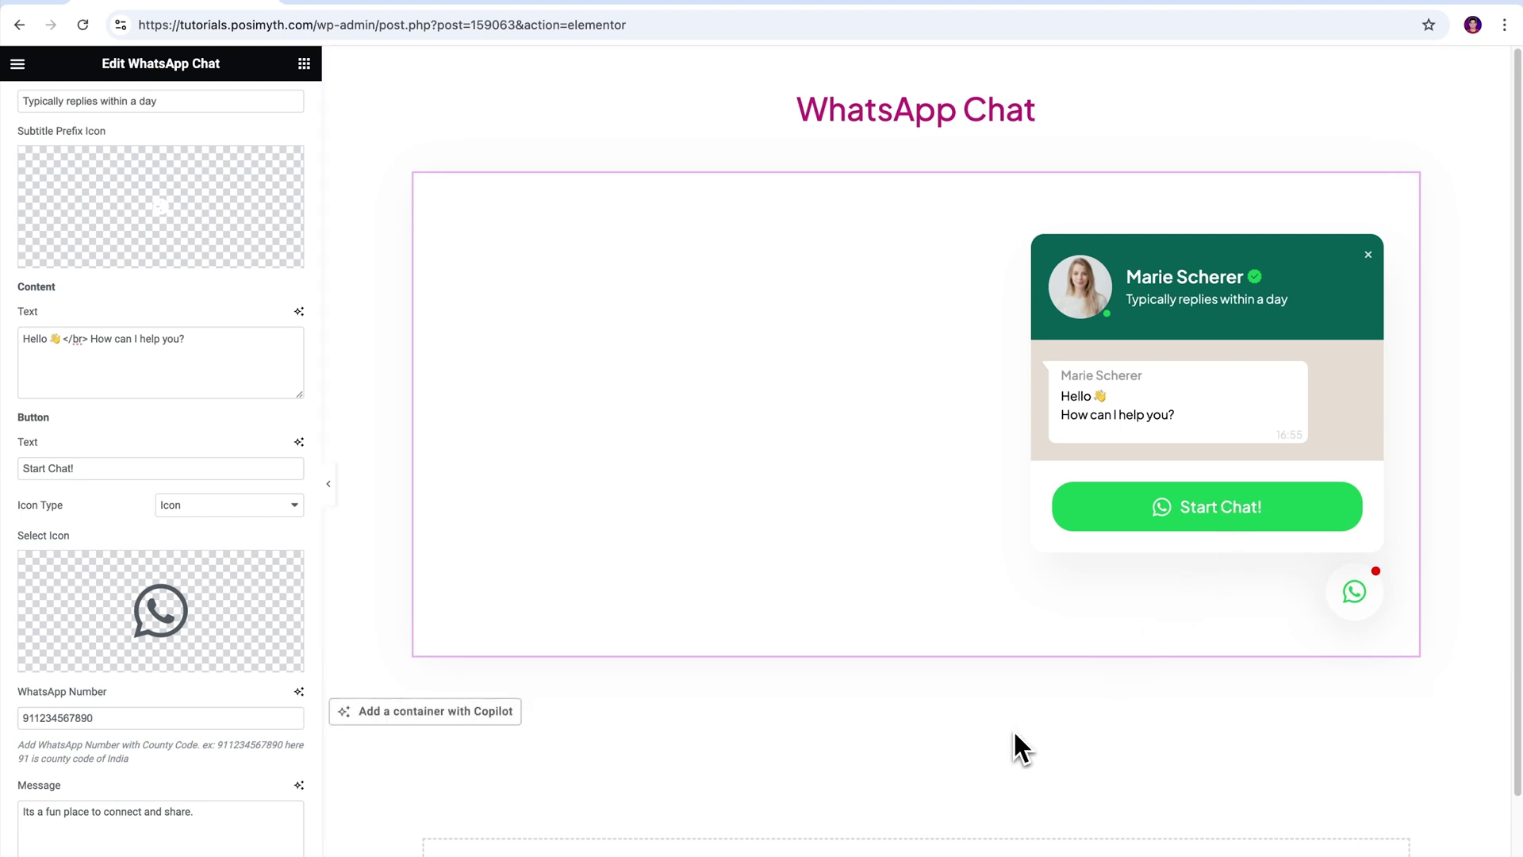
- Collapse the Content settings group and open Preview Changes for the page
scroll(160, 707, "up", 7)
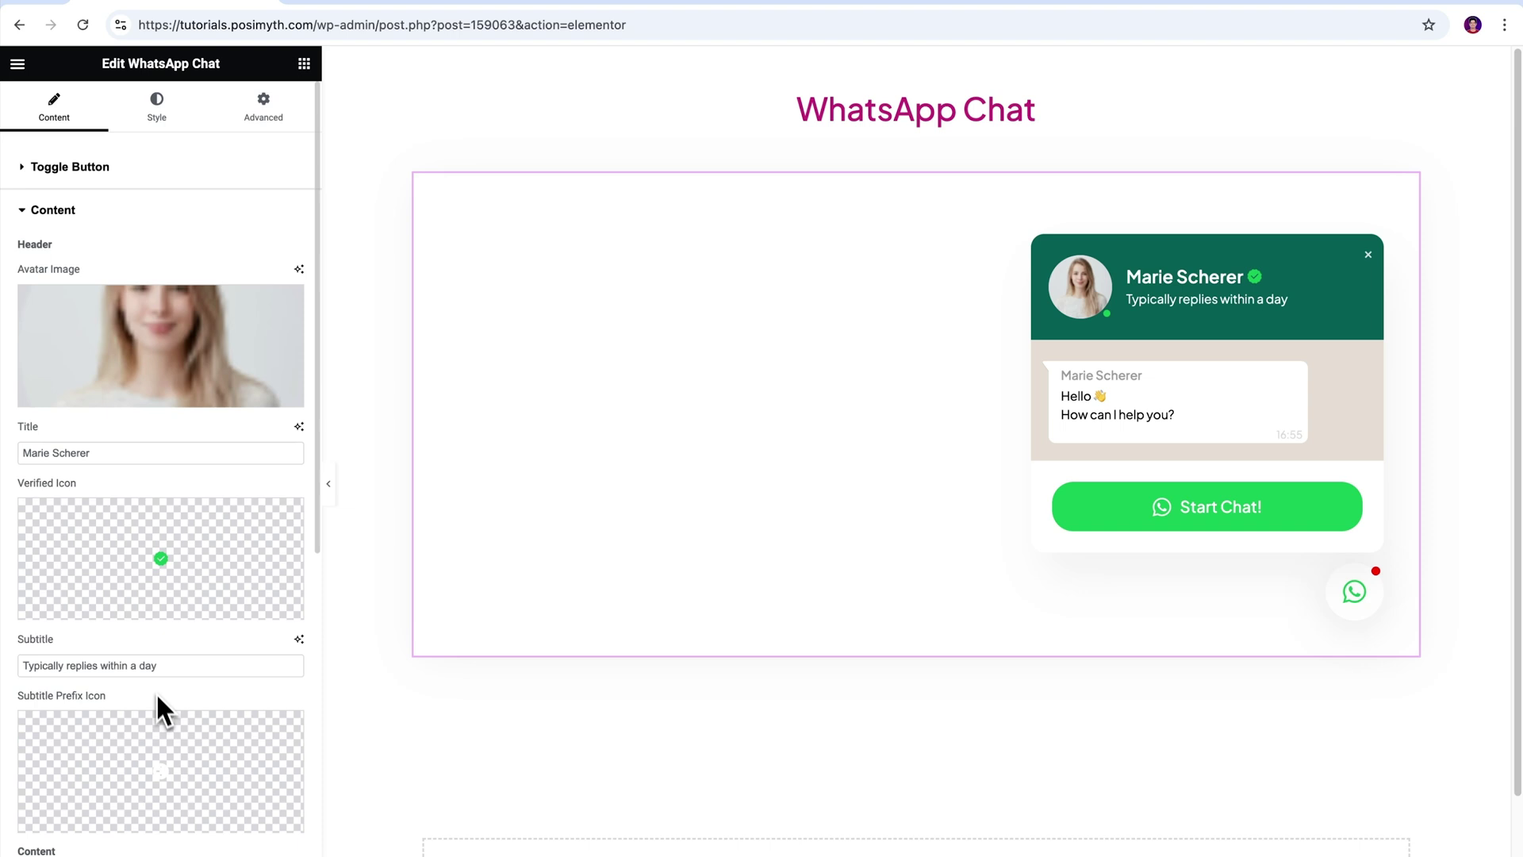
left_click(30, 211)
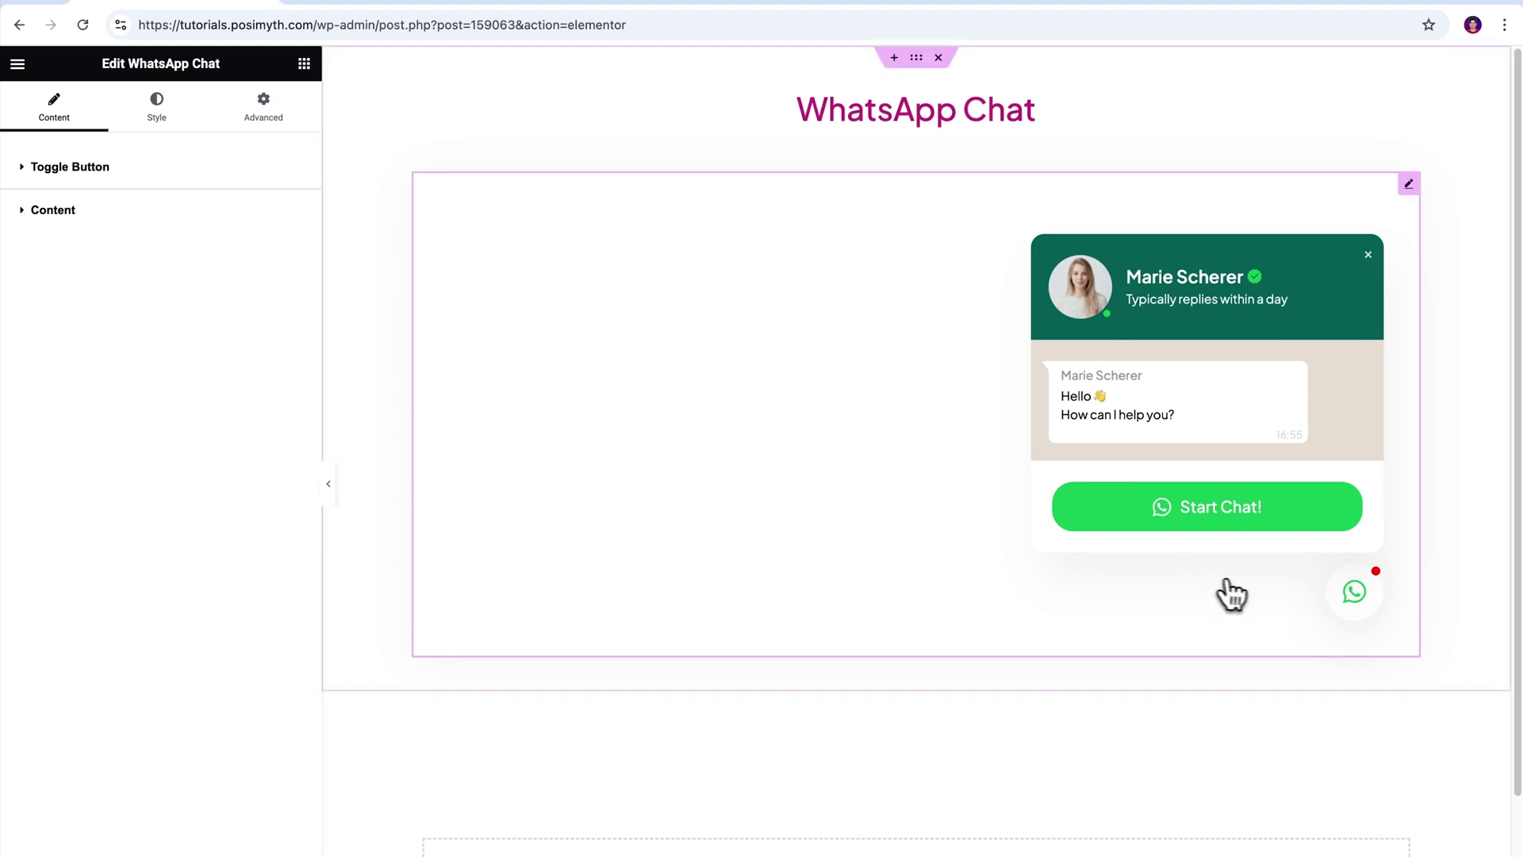
left_click(1355, 606)
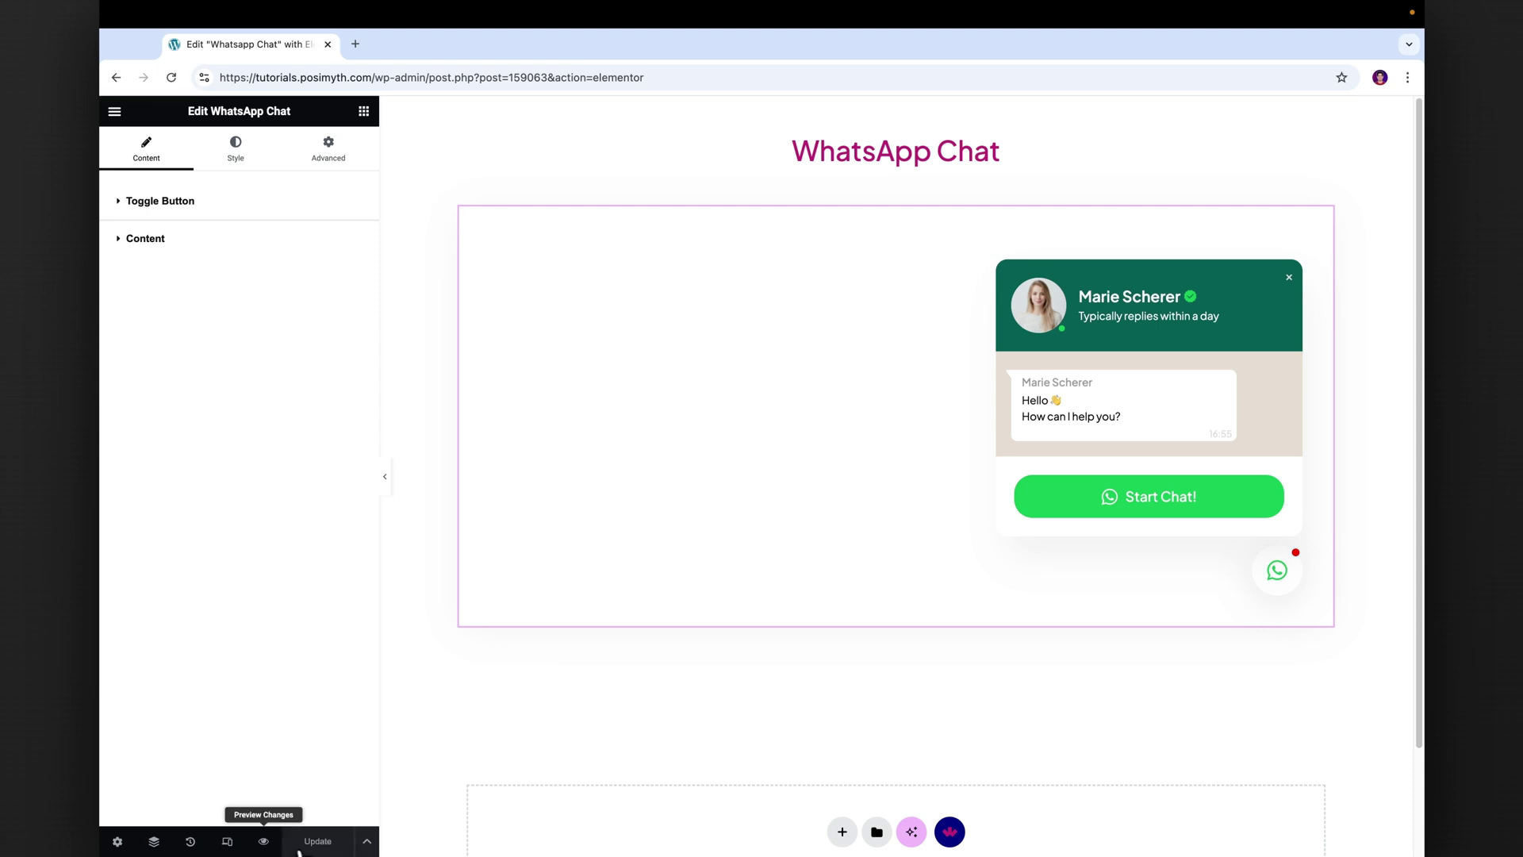
left_click(264, 841)
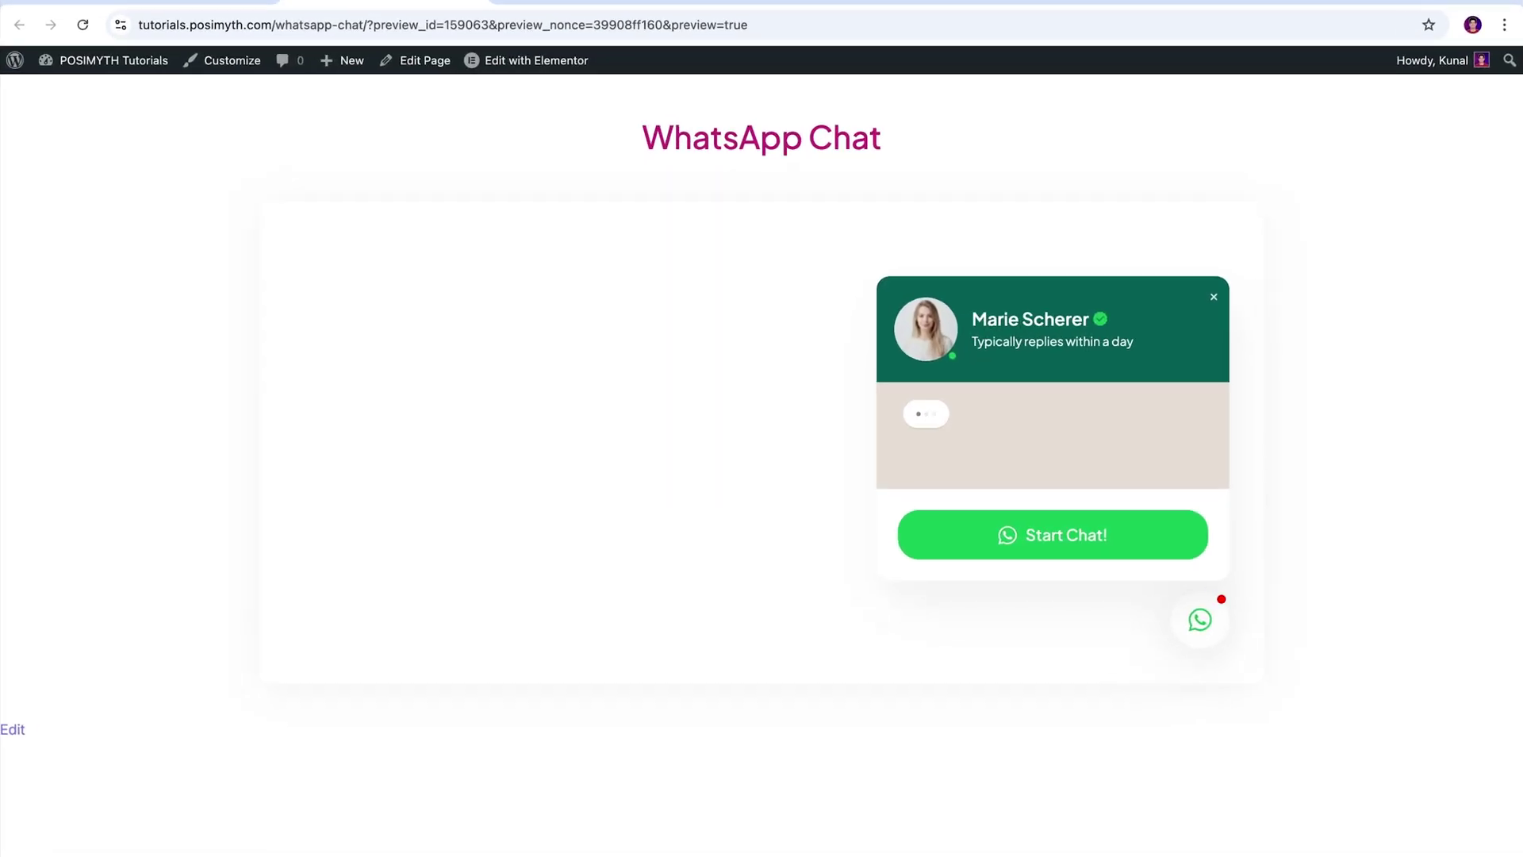
- On the preview, reopen the chat popup, press 'Start Chat!' and continue to the WhatsApp chat
left_click(1200, 622)
left_click(1200, 623)
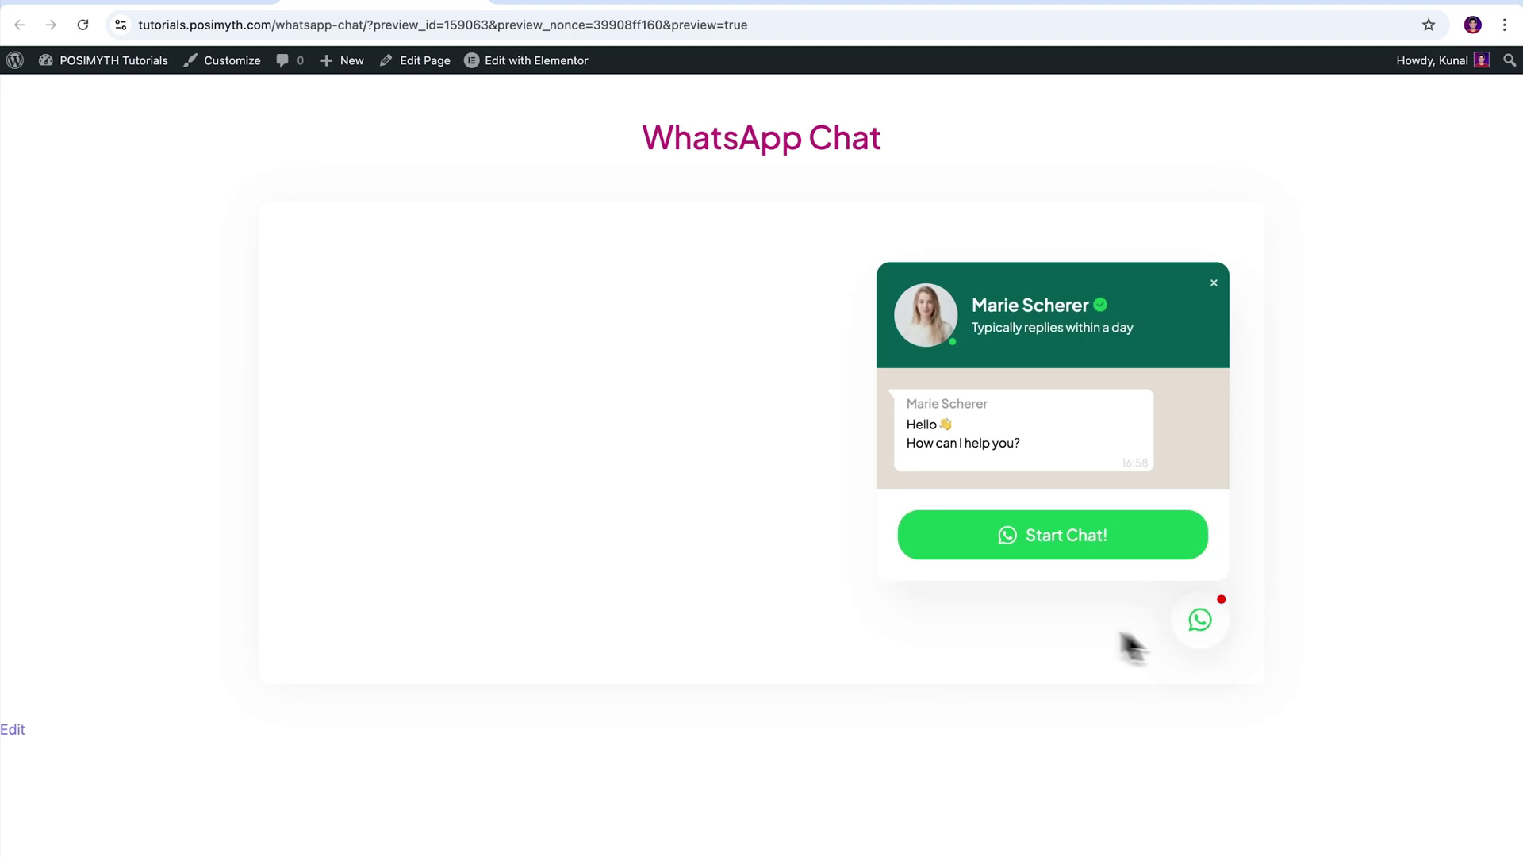
left_click(1064, 559)
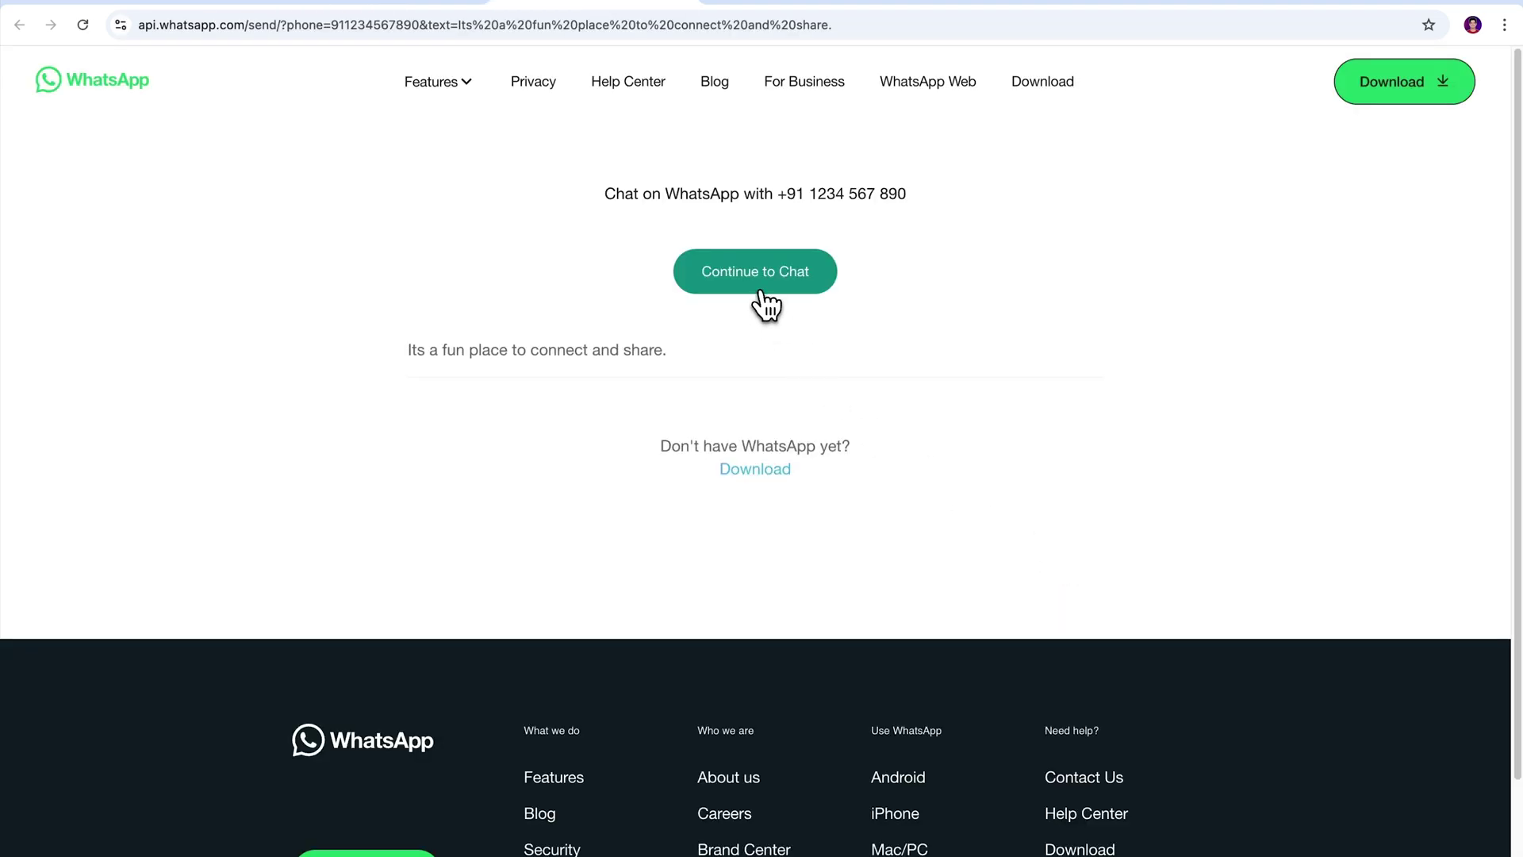
left_click(764, 287)
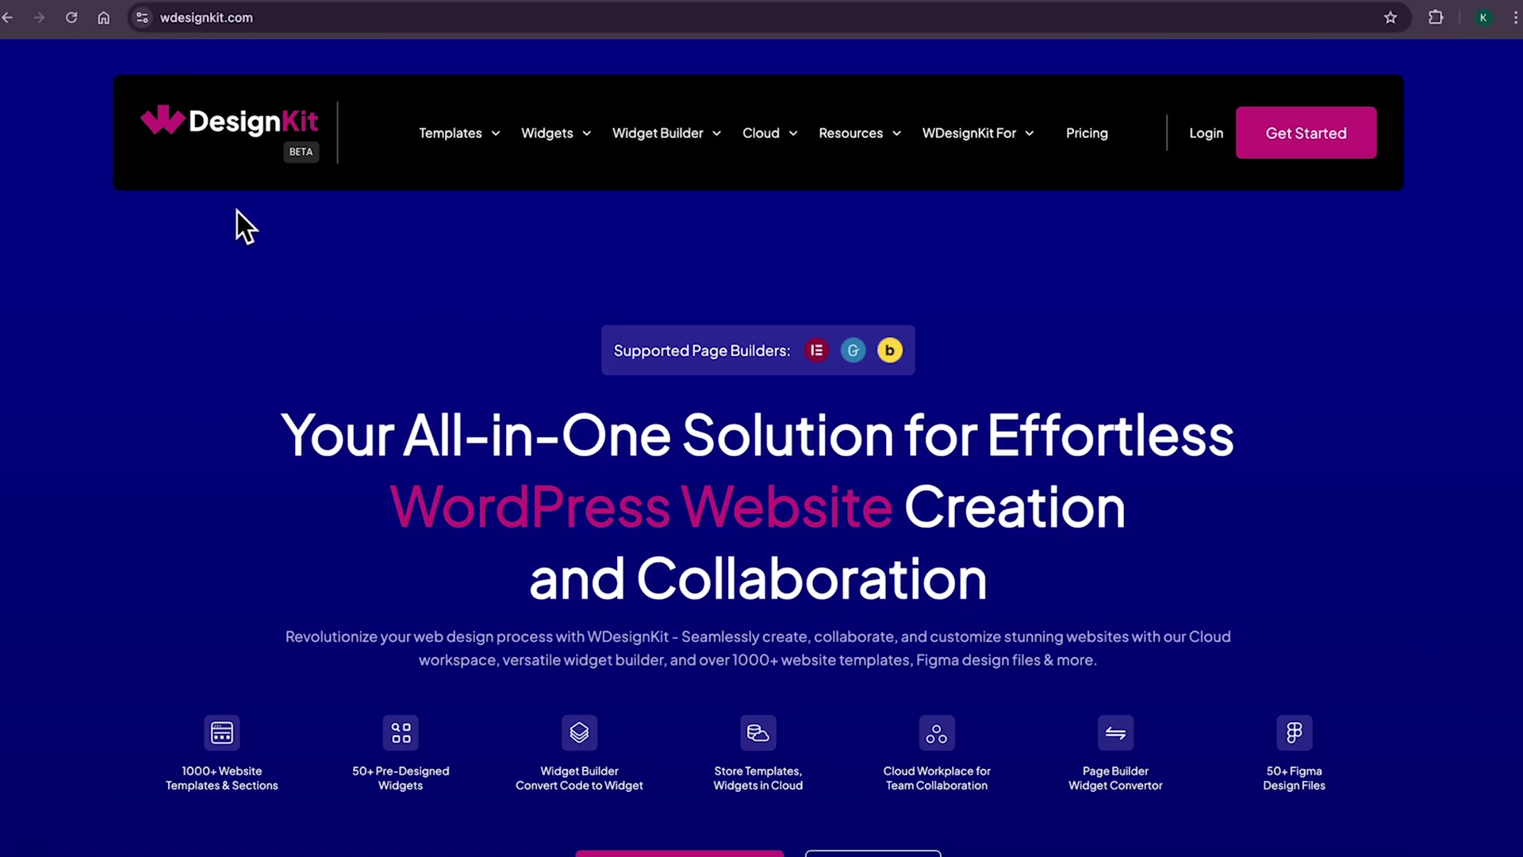
- Scroll down the WDesignKit homepage through its feature sections
scroll(762, 429, "down", 4)
scroll(762, 428, "down", 20)
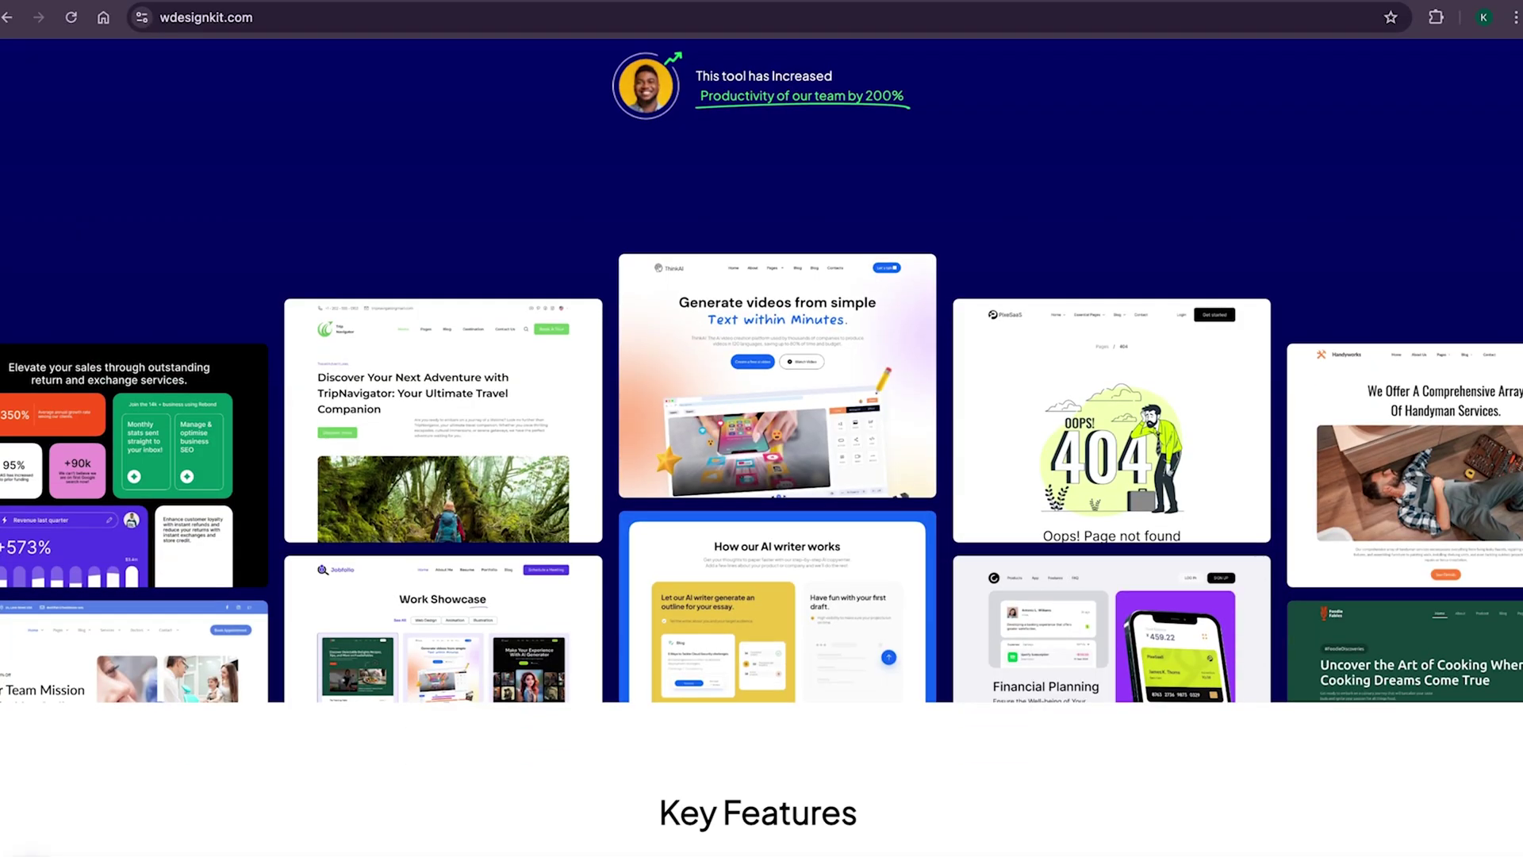
scroll(762, 429, "down", 8)
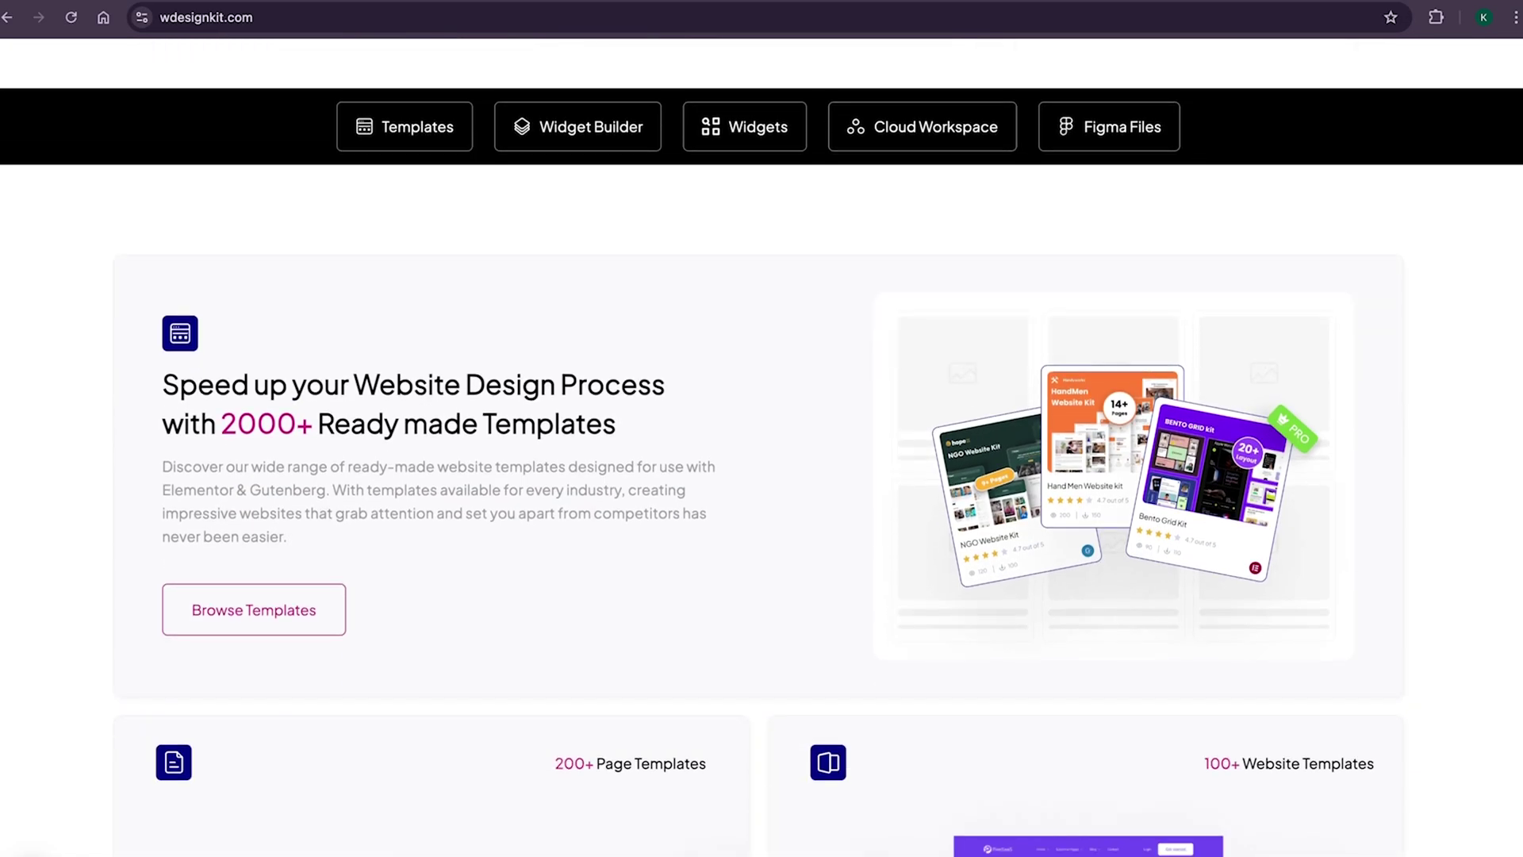
left_click_drag(222, 435, 654, 441)
scroll(1486, 306, "down", 1)
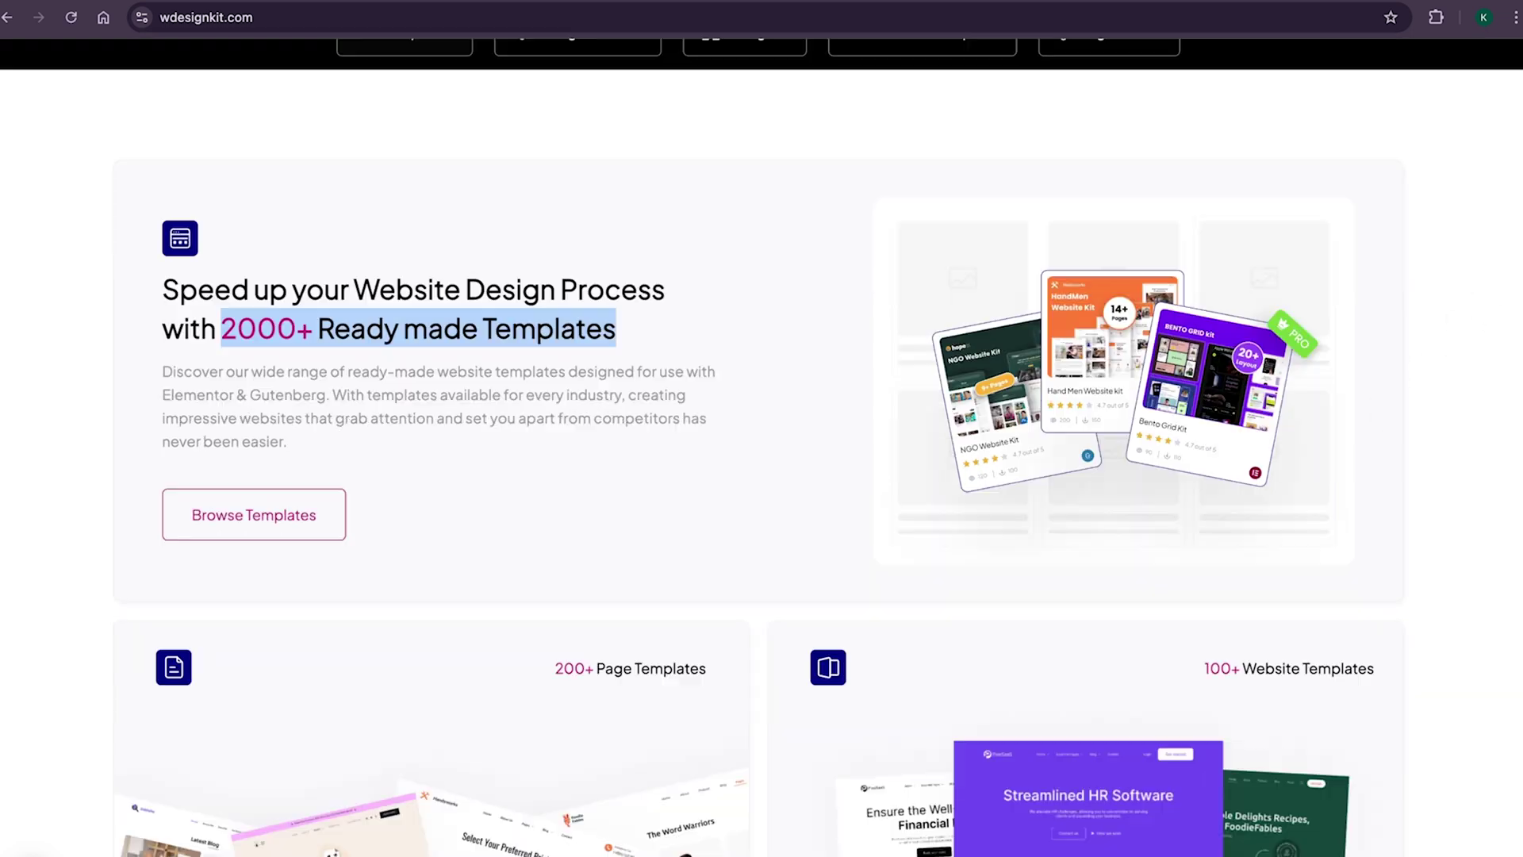
scroll(762, 429, "down", 6)
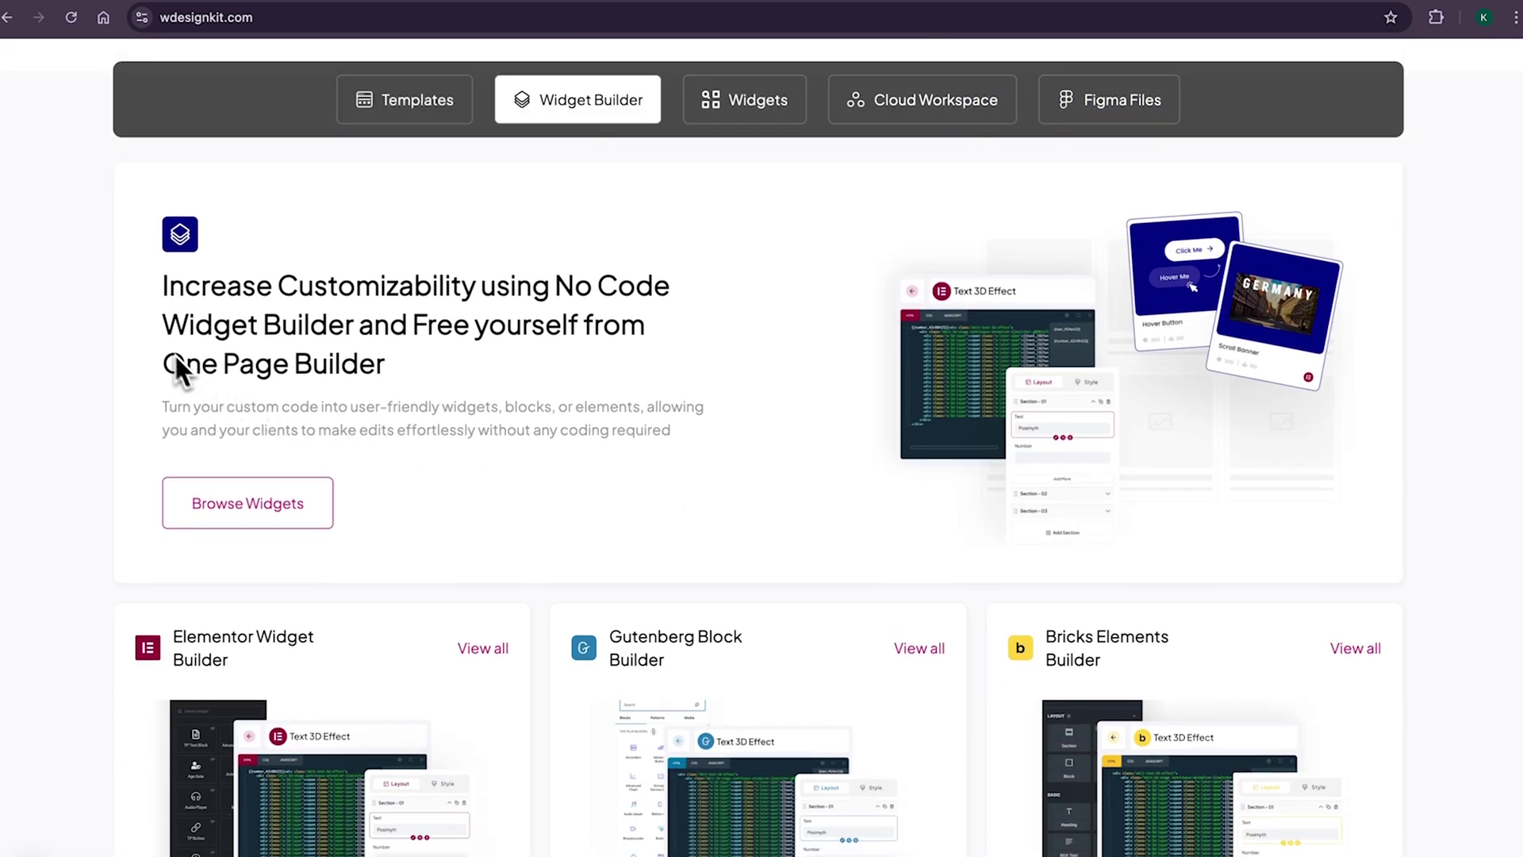
- Highlight the Widget Builder heading, switch to the Widgets tab, and highlight '100+ Widgets for All Page Builders'
left_click_drag(161, 324, 341, 363)
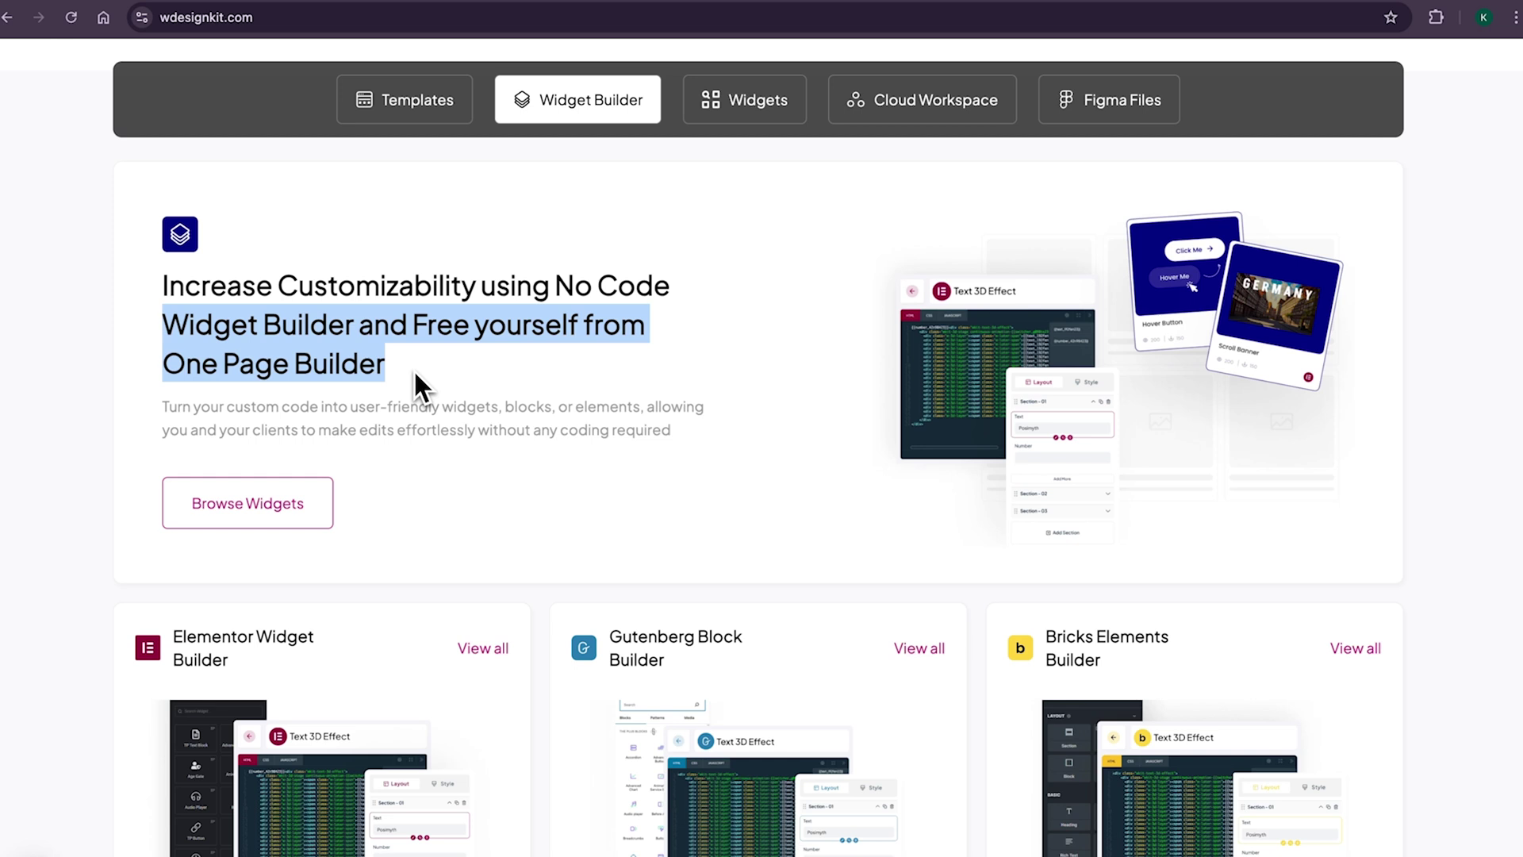
left_click(755, 122)
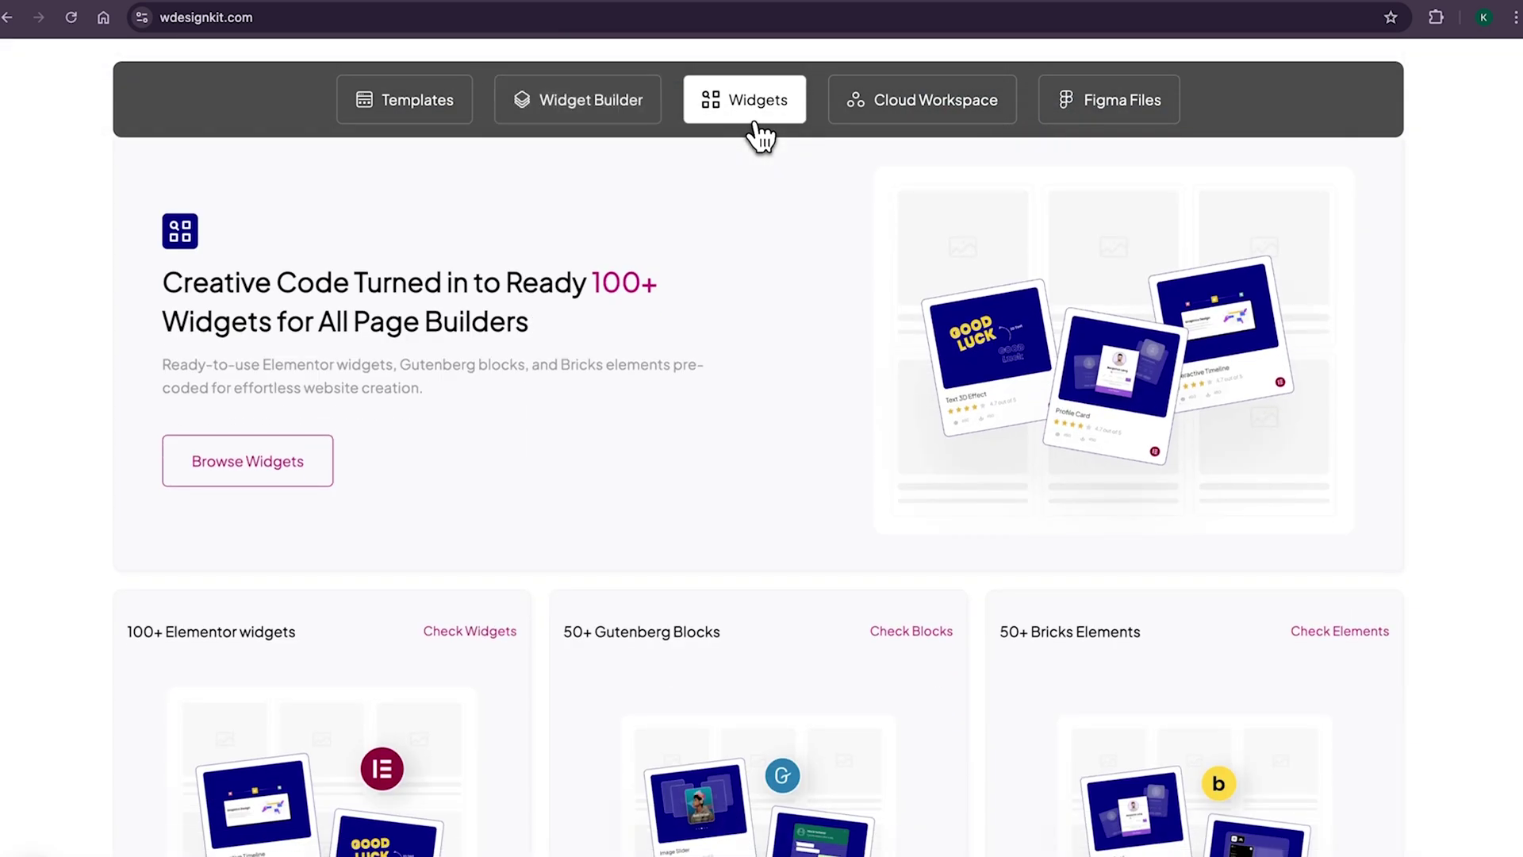
left_click_drag(595, 282, 628, 311)
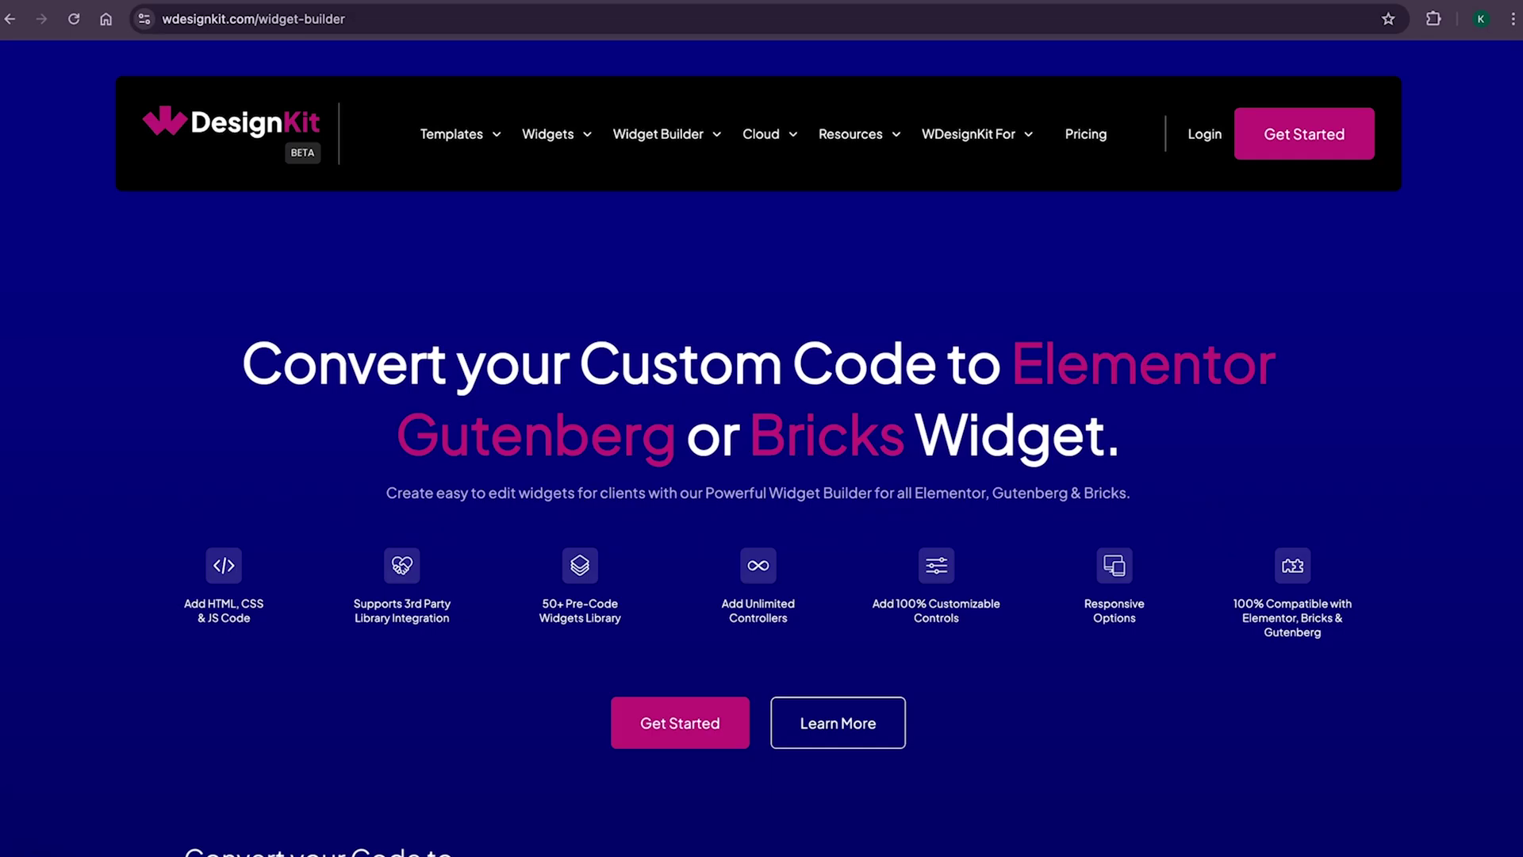
- Scroll down through the Widget Builder page and back up to the top
scroll(762, 445, "down", 2)
scroll(1156, 655, "down", 15)
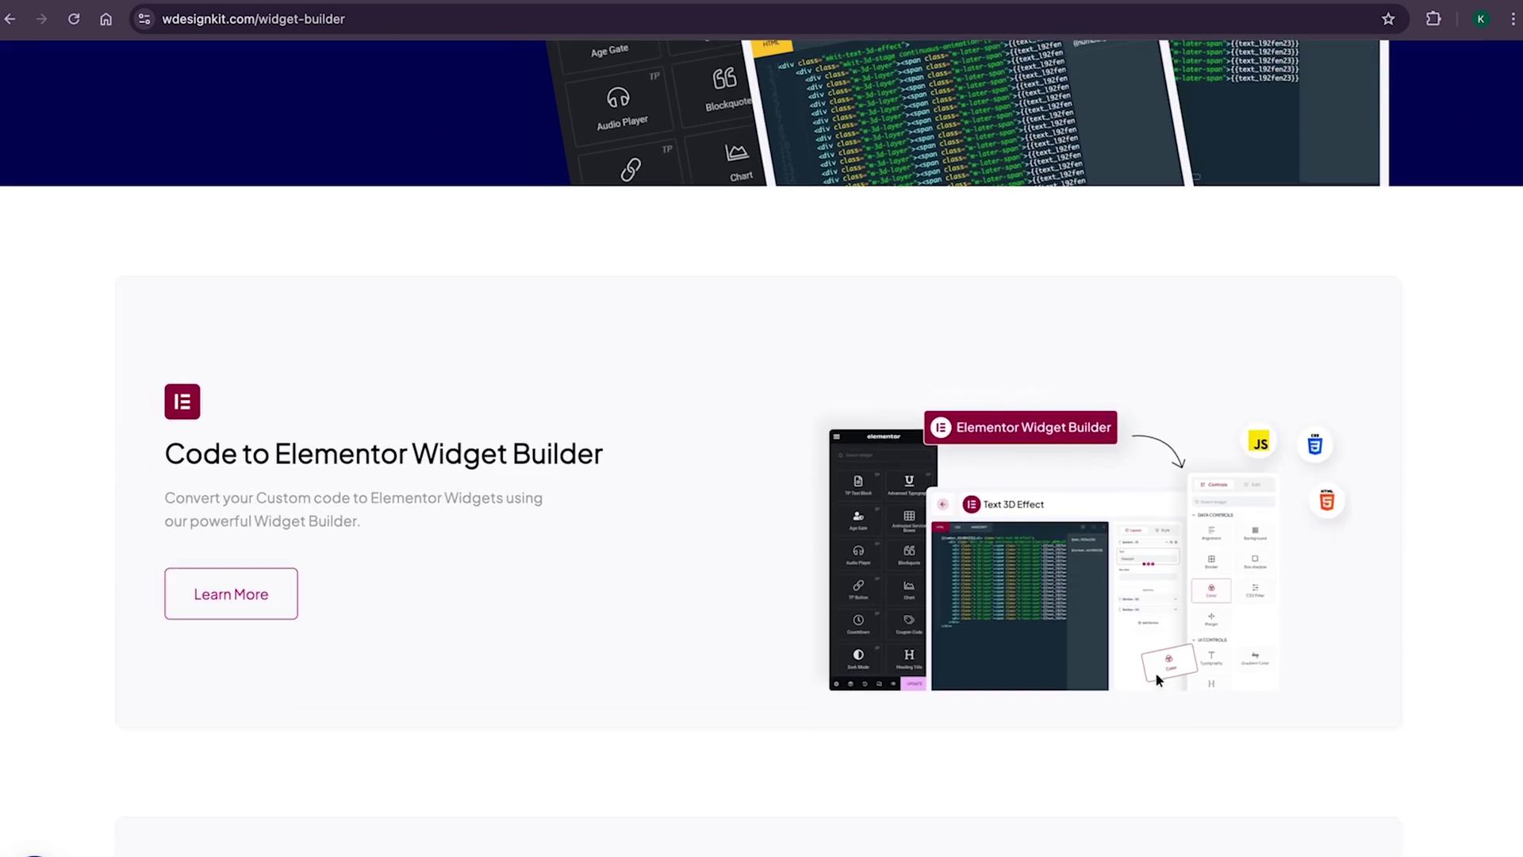
scroll(762, 445, "down", 7)
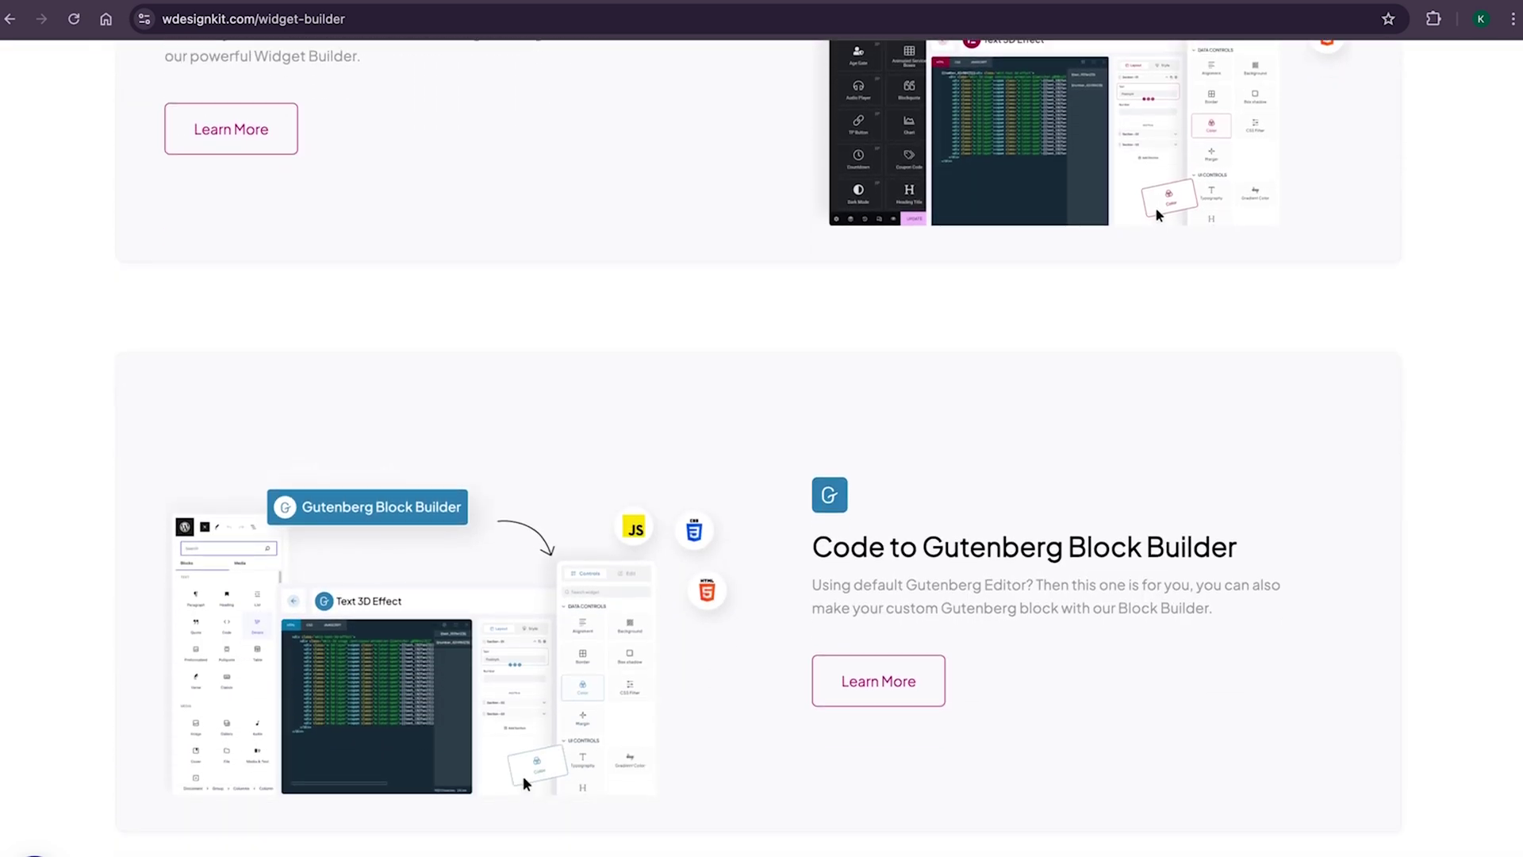
scroll(762, 444, "down", 7)
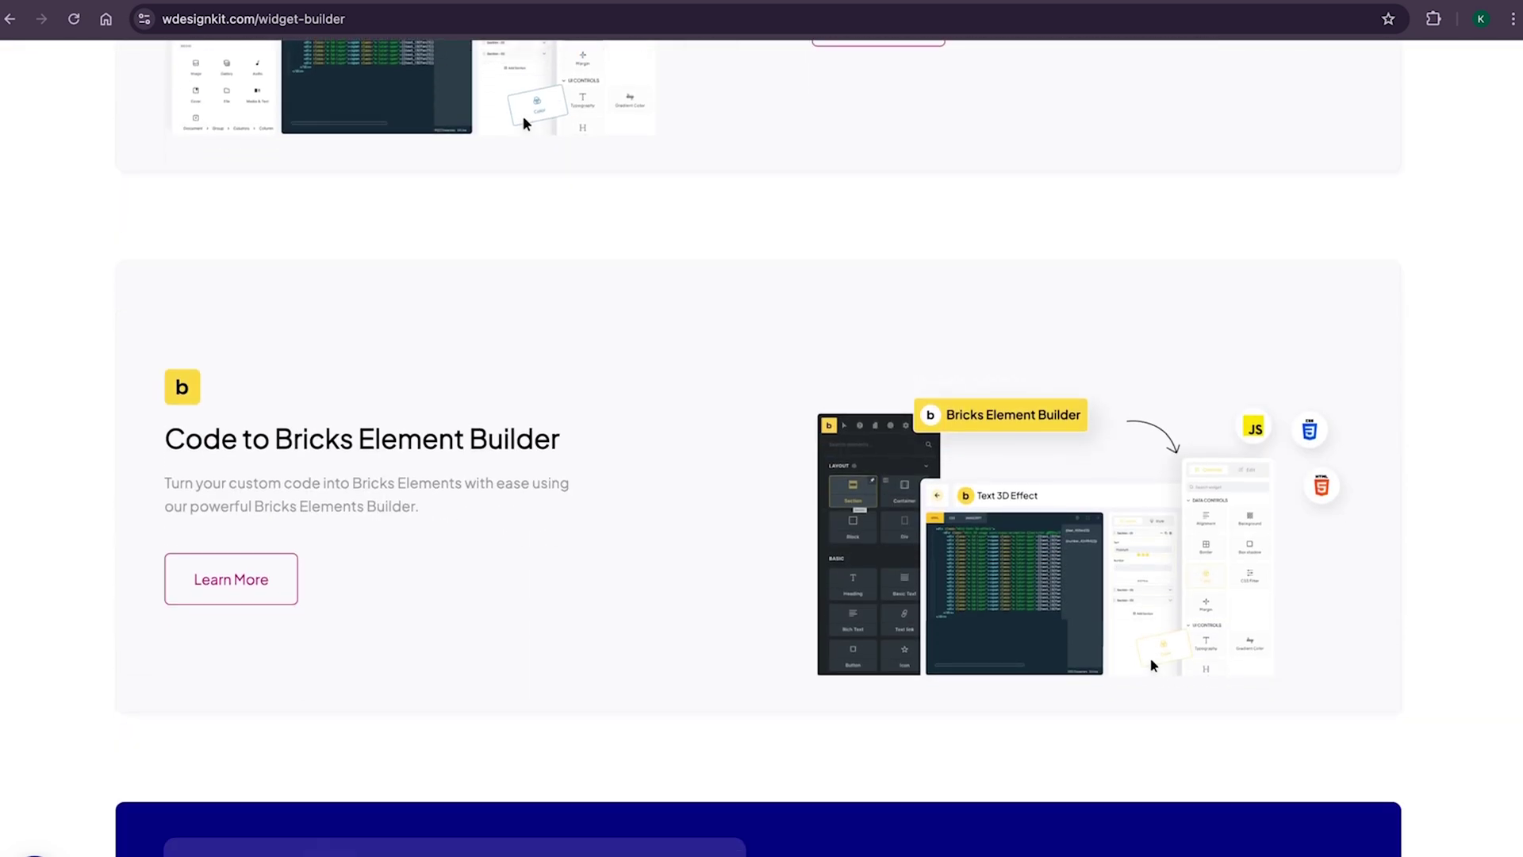
scroll(761, 444, "up", 20)
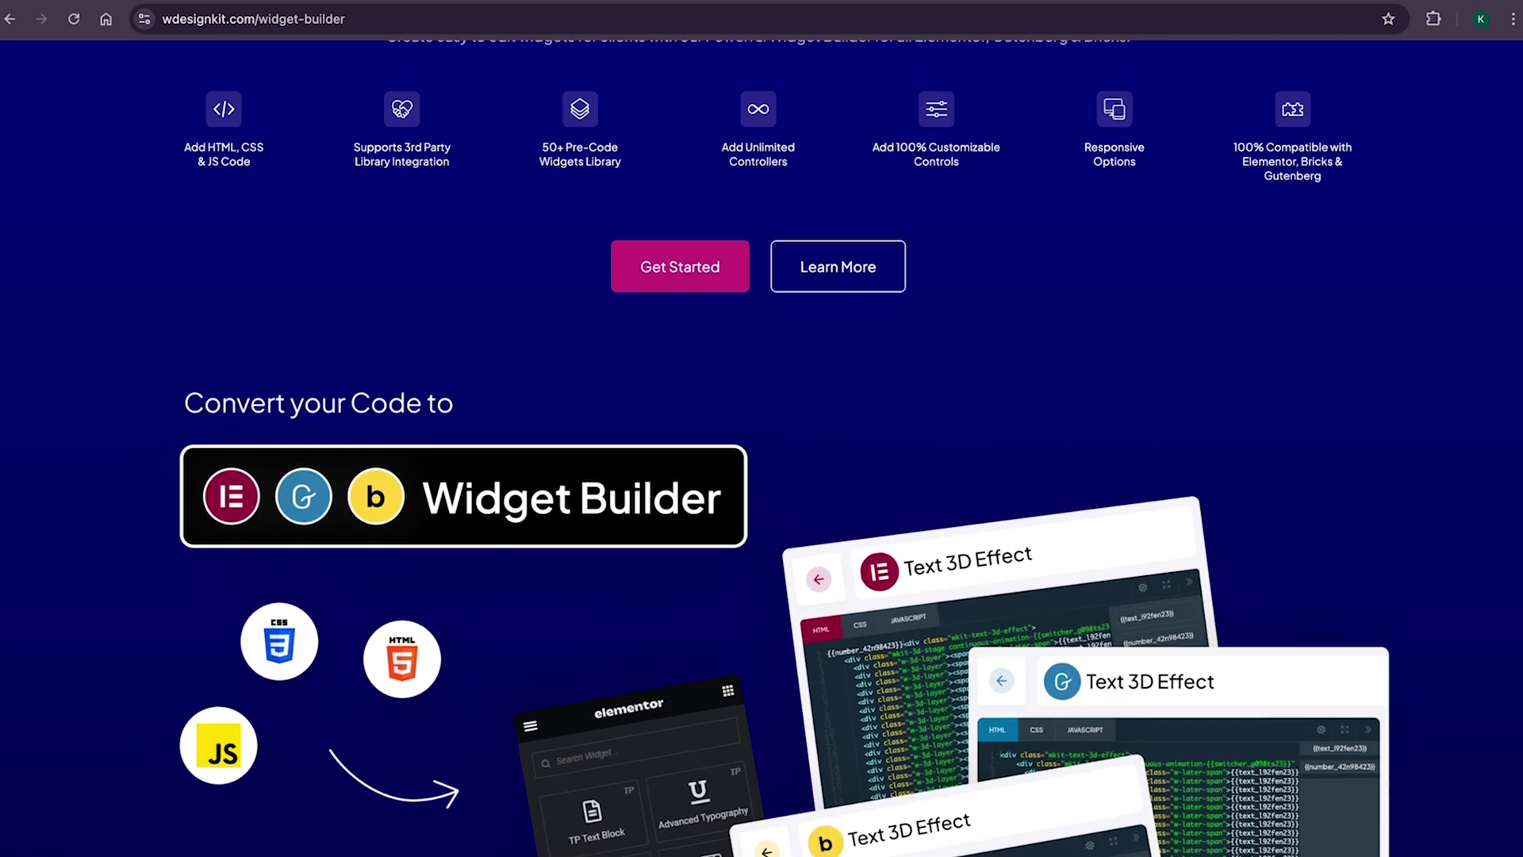
scroll(761, 445, "up", 2)
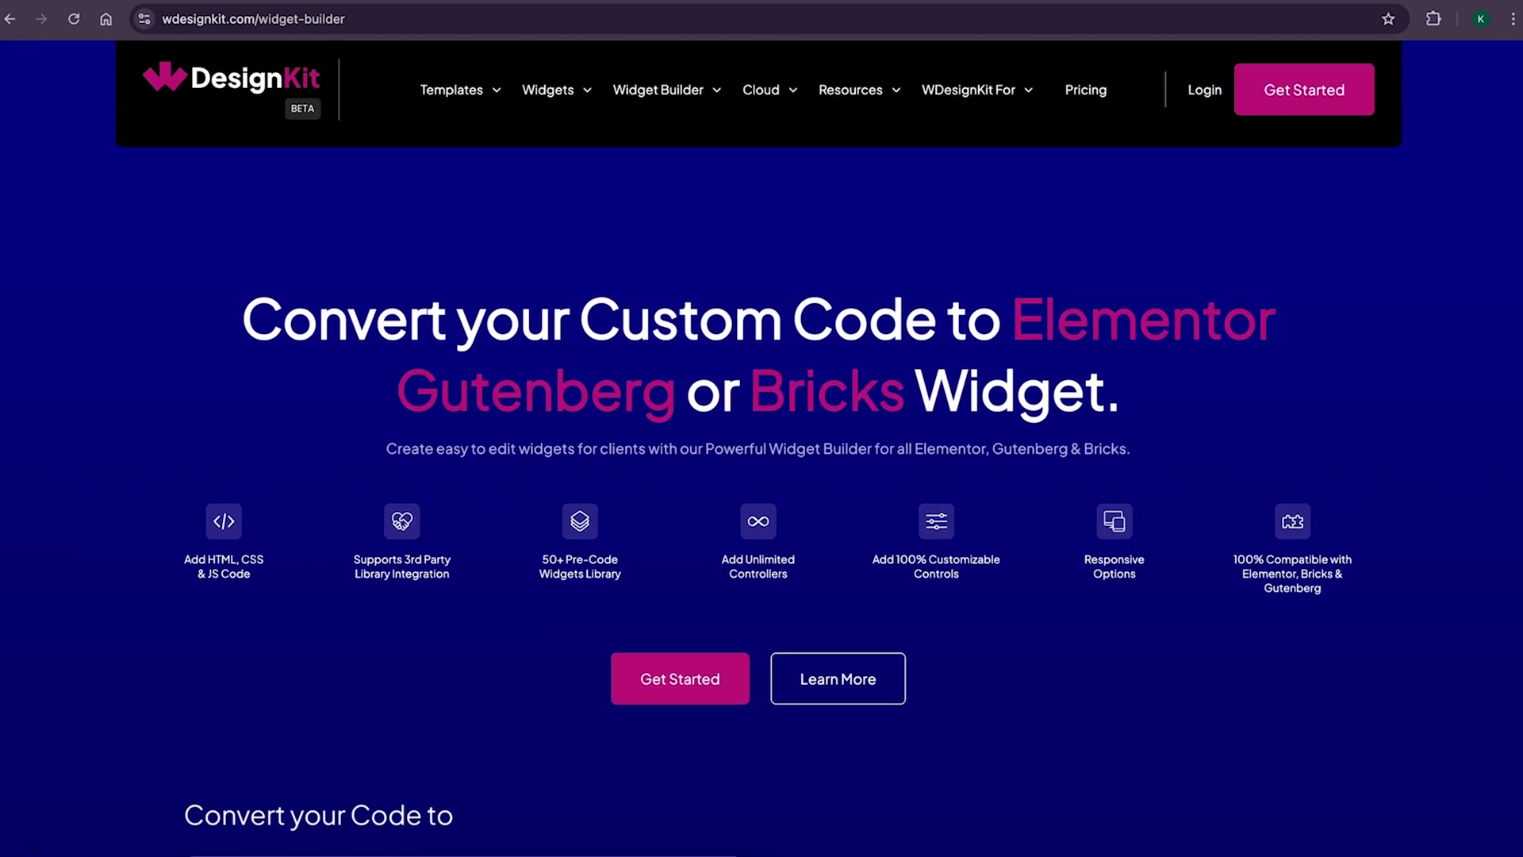
scroll(762, 445, "up", 1)
- View the Cloud Workspace page, highlight its Upload Widgets and Collaborate features, then return home
mouse_move(784, 173)
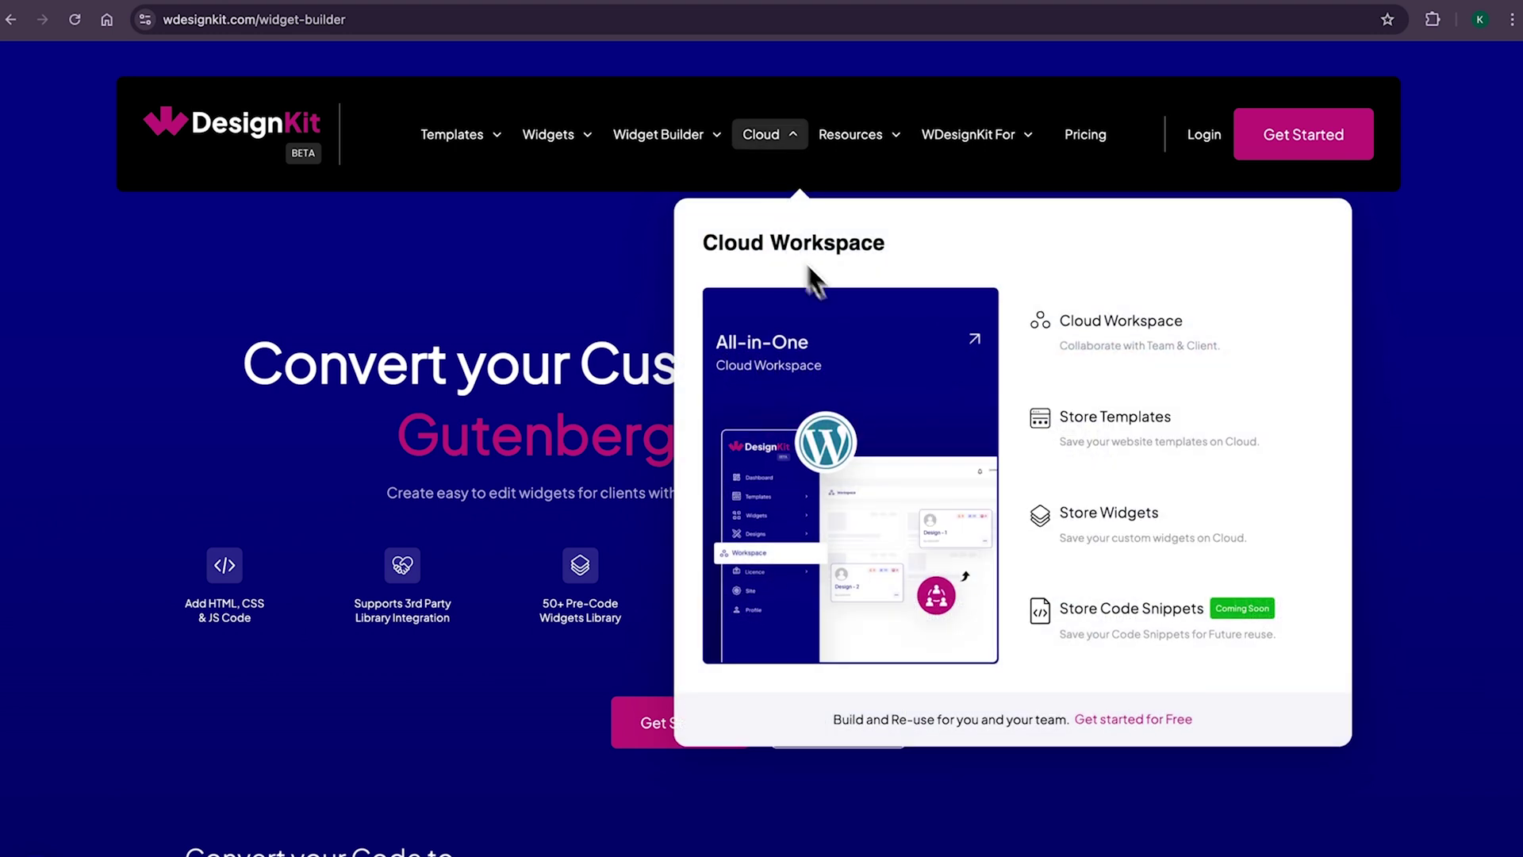
left_click(1118, 330)
left_click_drag(544, 622, 625, 654)
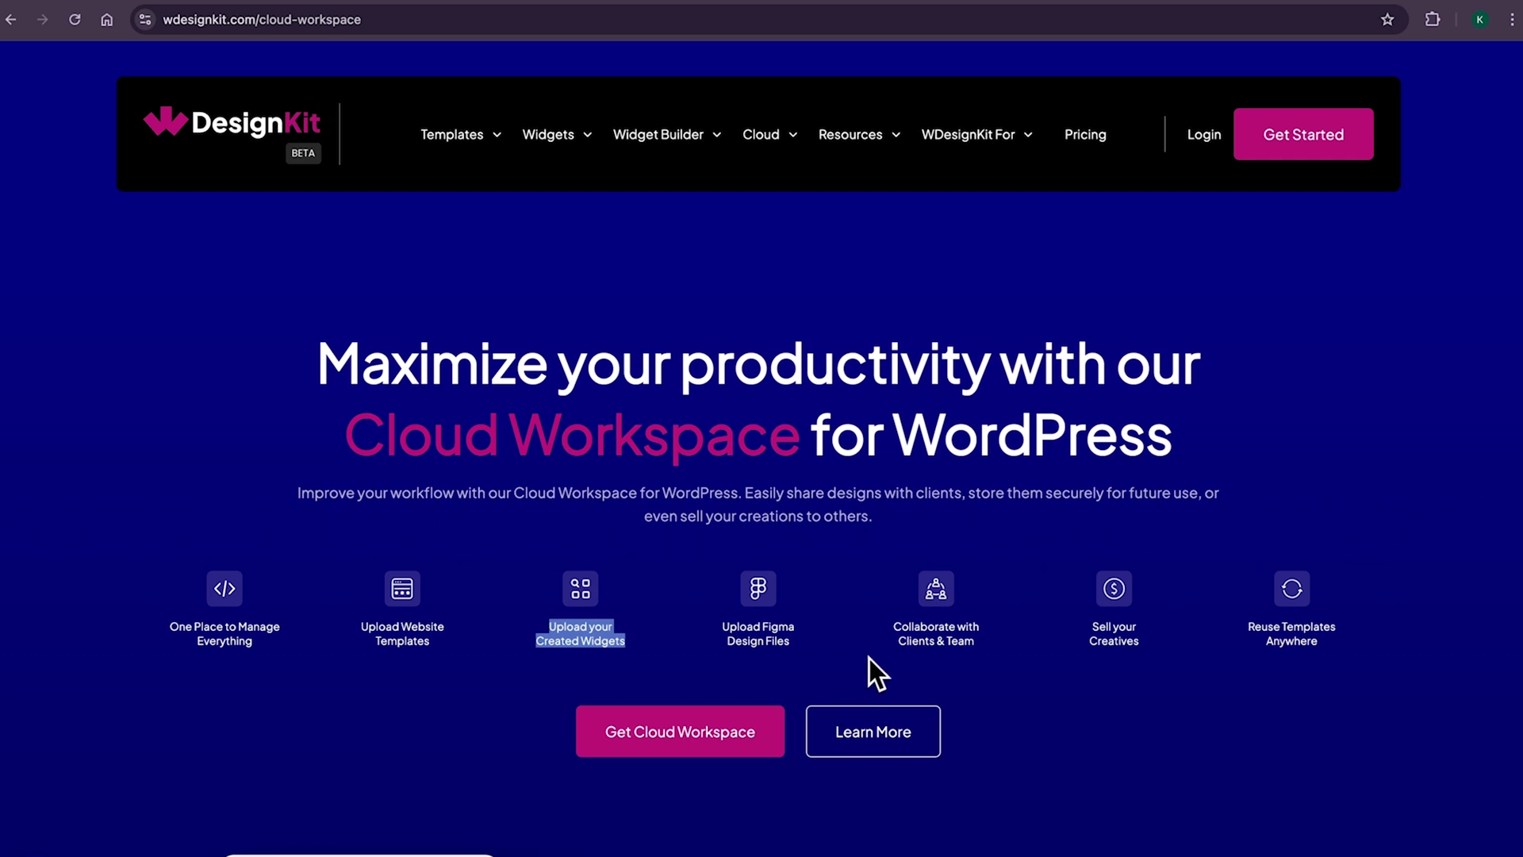
left_click_drag(890, 624, 987, 651)
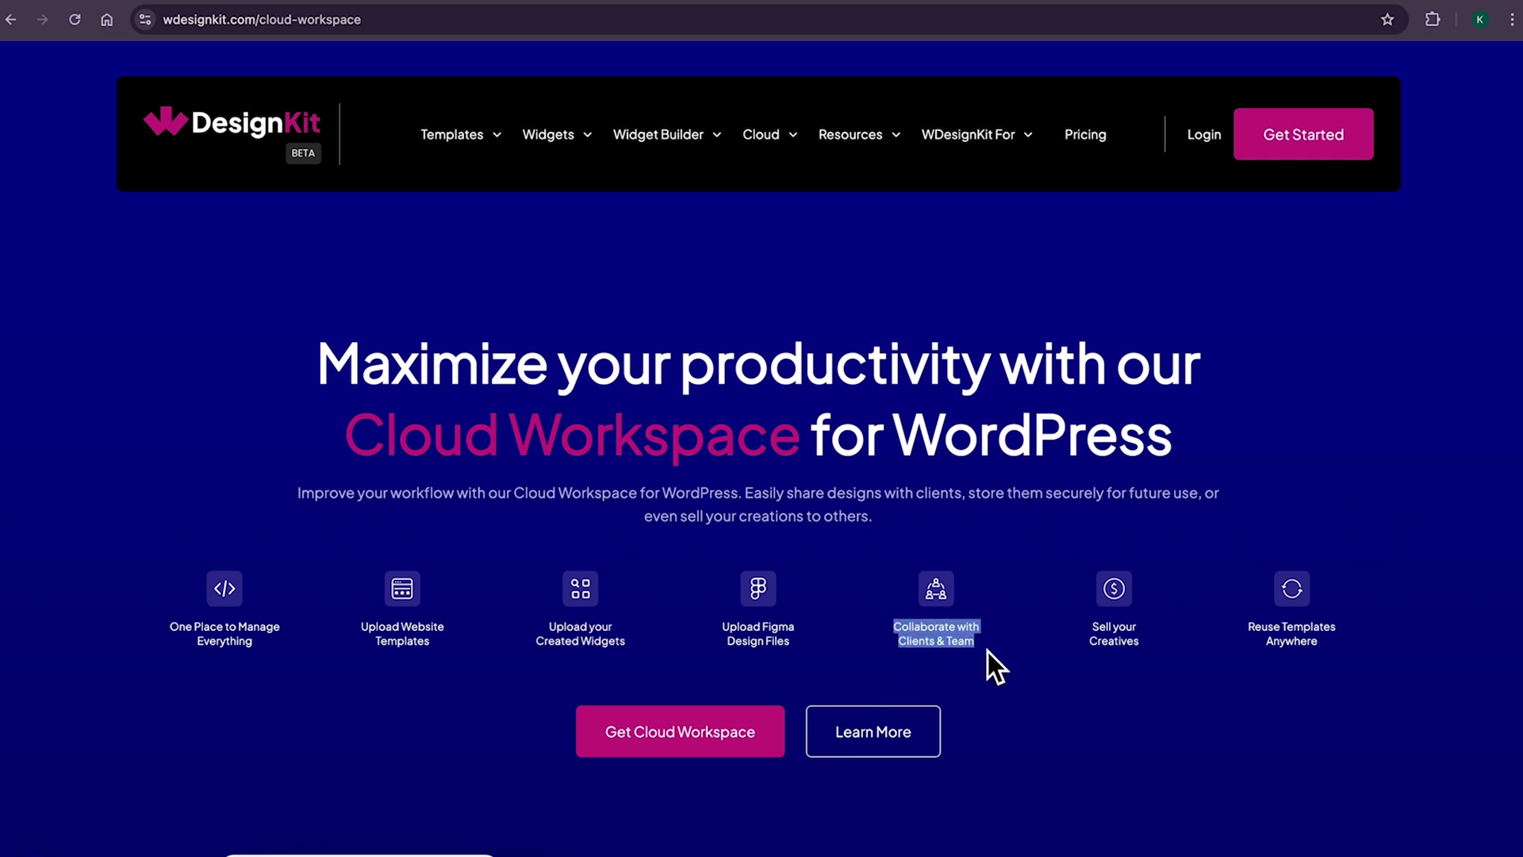
left_click(238, 151)
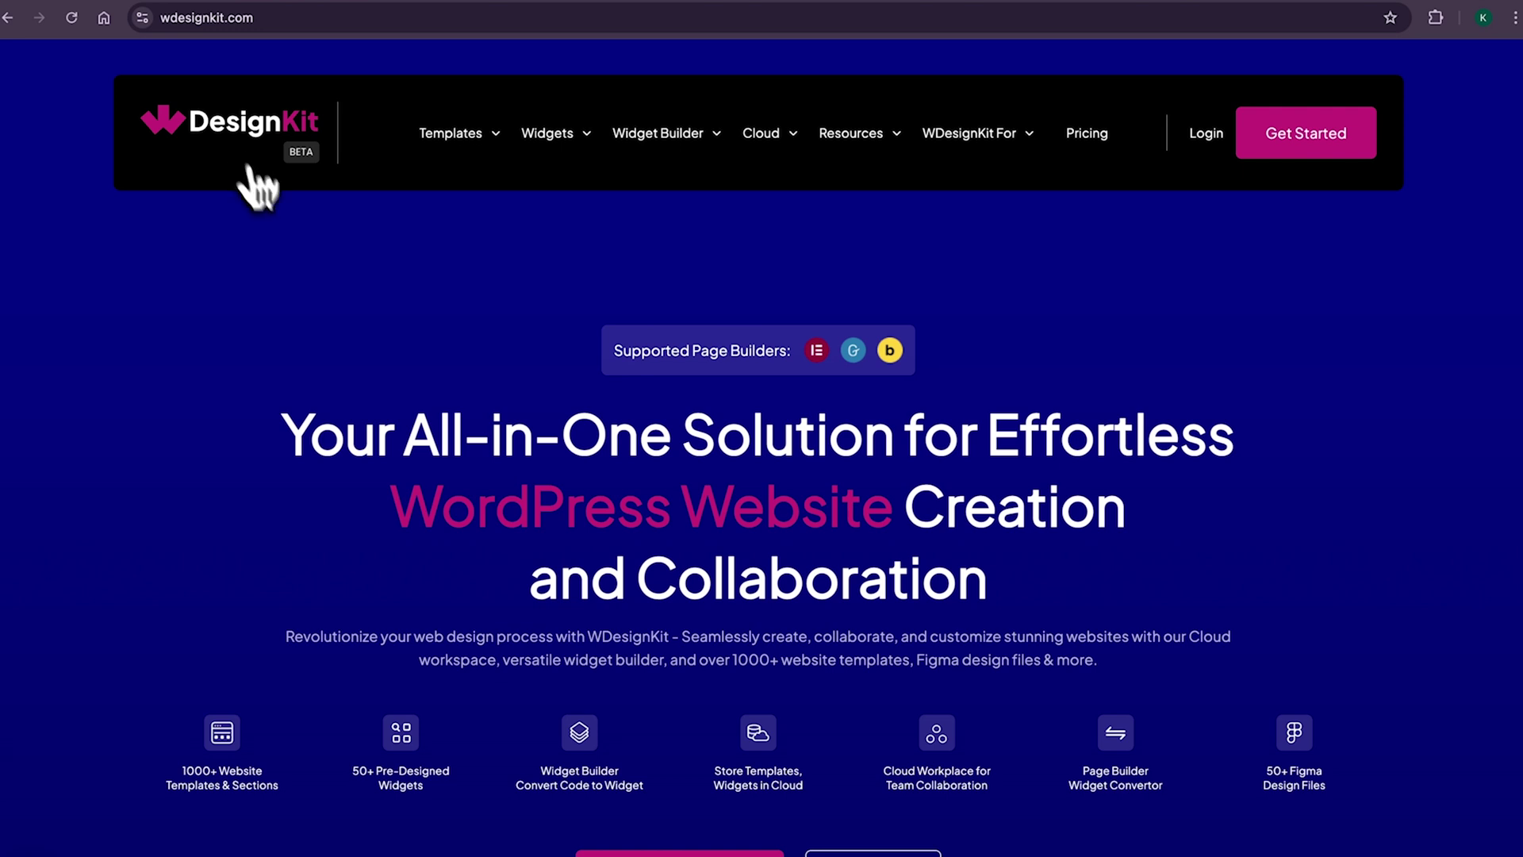
- Highlight the homepage headline, then scroll the Swipe Button demo to its Style 1 and Style 2 buttons
left_click_drag(409, 435, 895, 452)
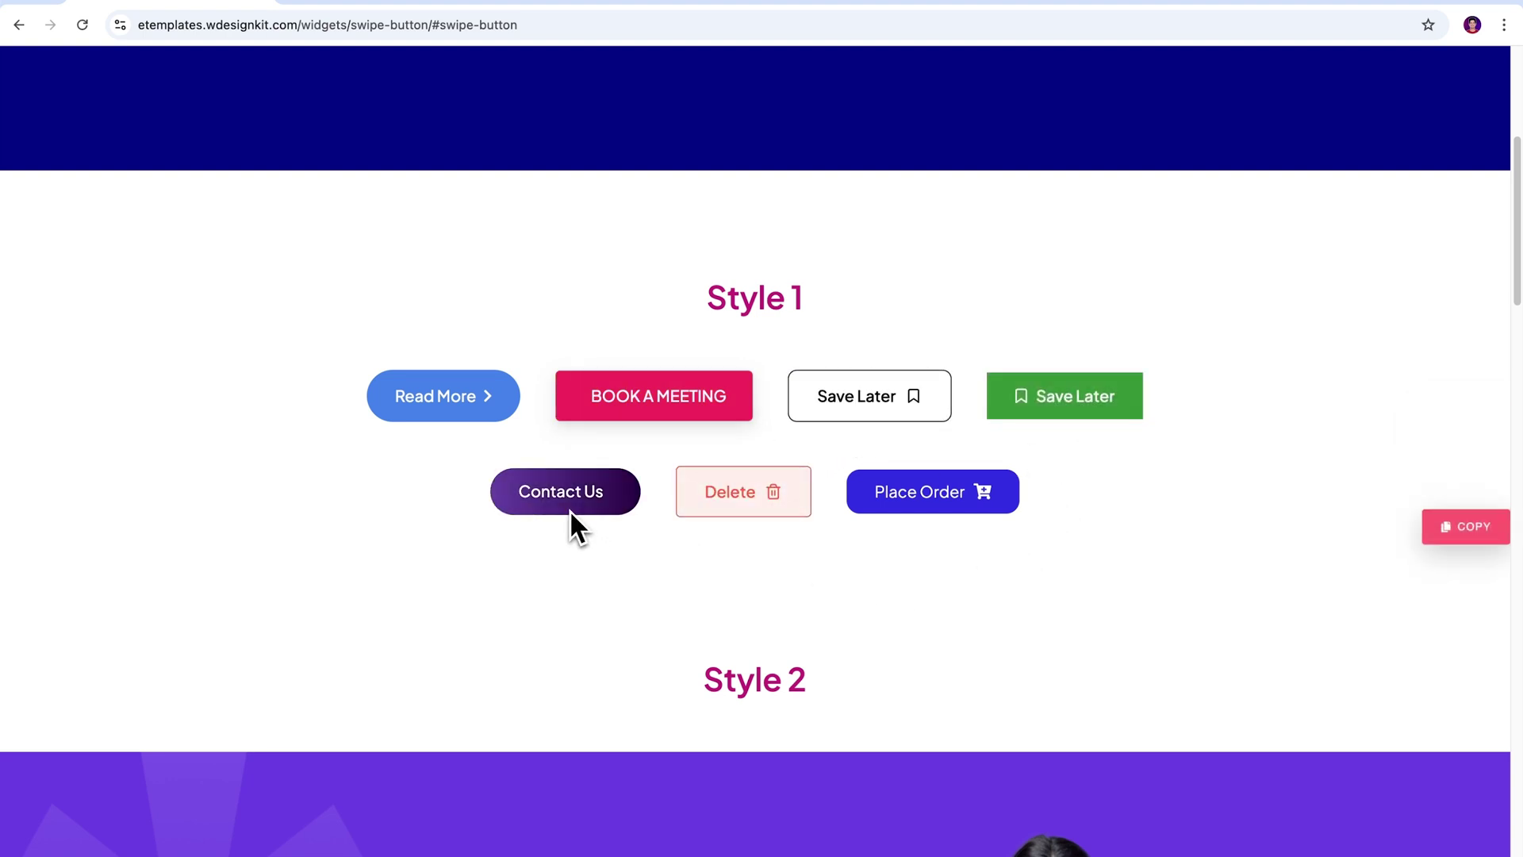
left_click_drag(1518, 210, 1519, 323)
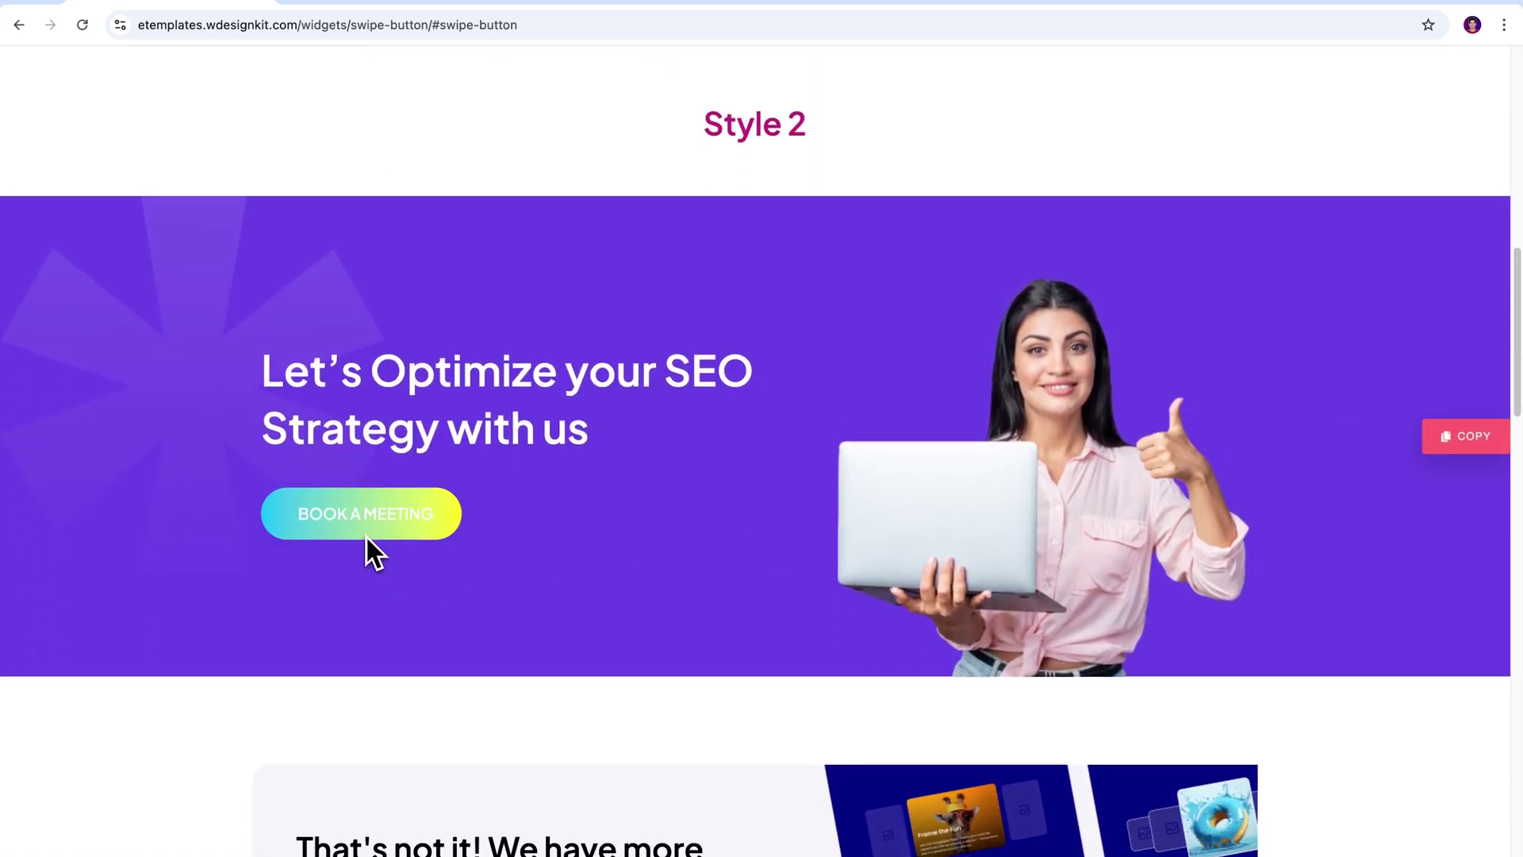